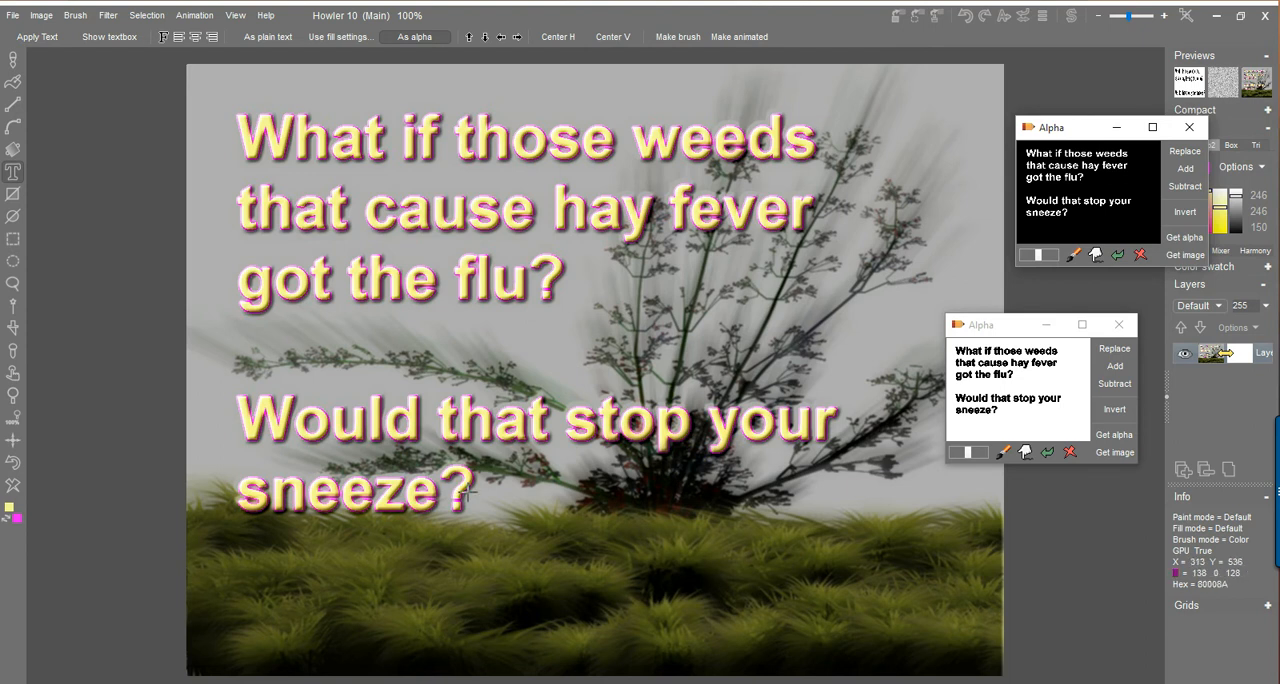
Store a copy of the current image, and arrange its window and the white alpha window clear of the artwork.
{"action": "left_click_drag", "start_coordinate": [985, 326], "coordinate": [1076, 406]}
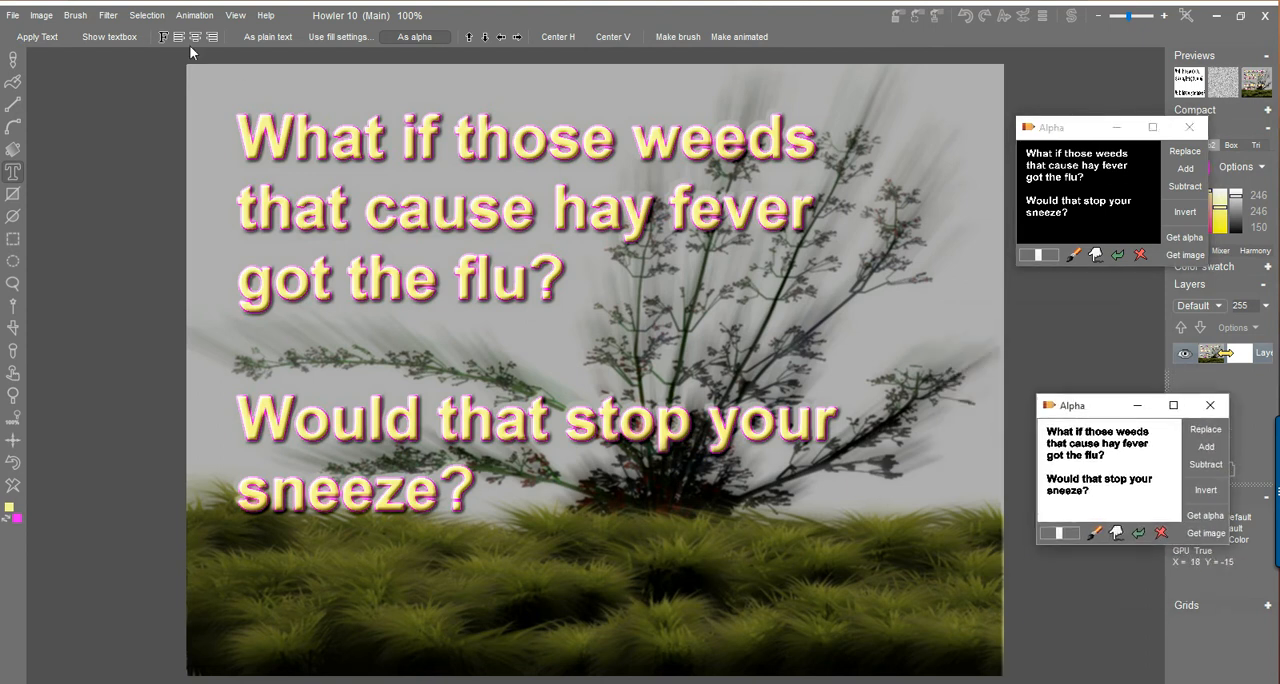
{"action": "left_click", "coordinate": [41, 15]}
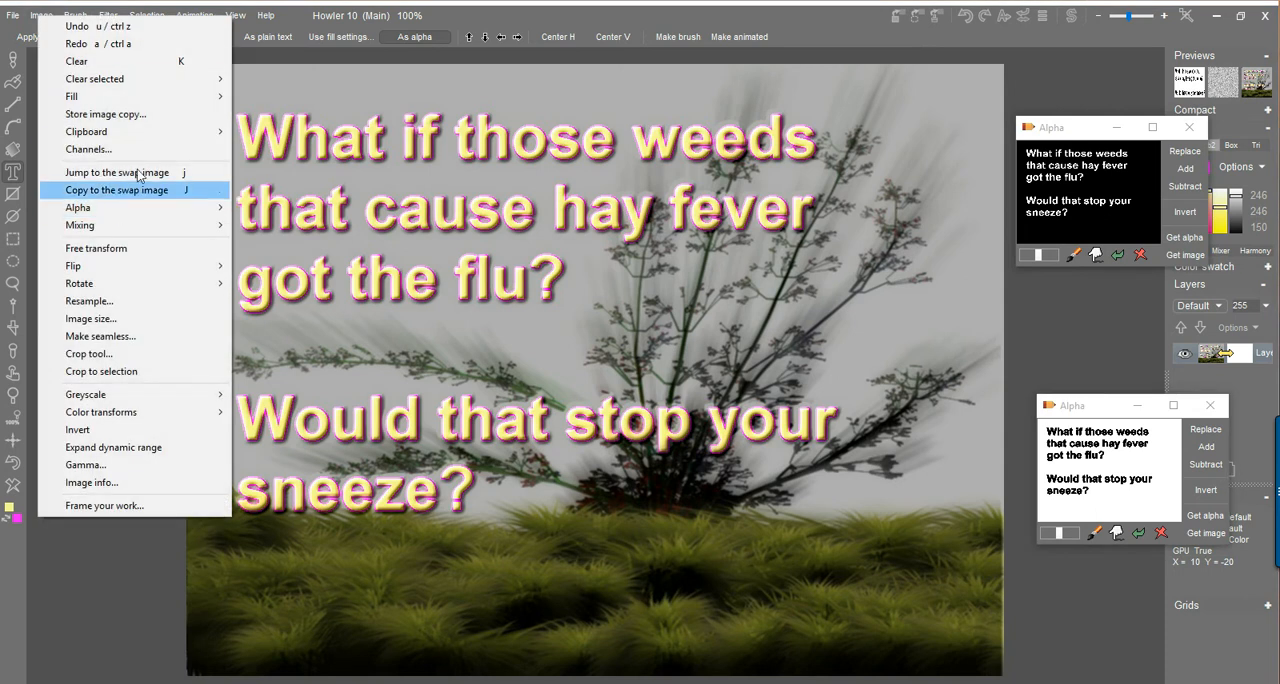
{"action": "left_click", "coordinate": [132, 114]}
{"action": "left_click_drag", "start_coordinate": [96, 569], "coordinate": [99, 530]}
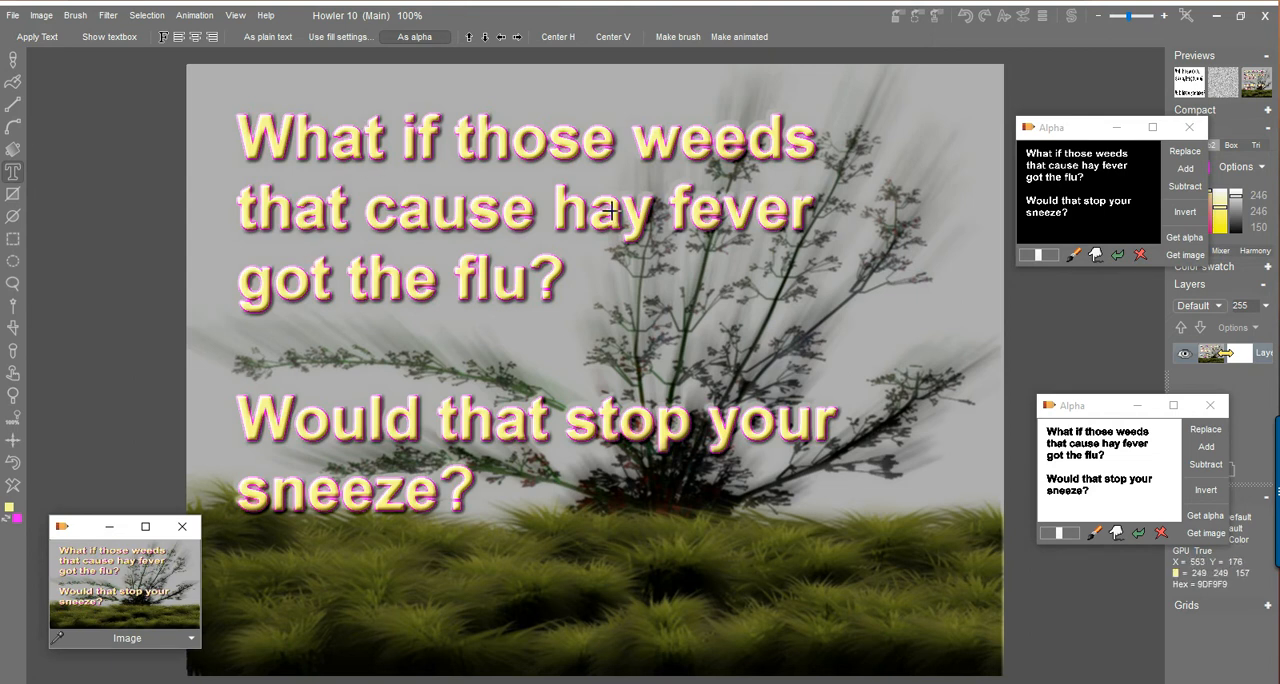
Render plasma noise over the whole image.
{"action": "left_click", "coordinate": [107, 16]}
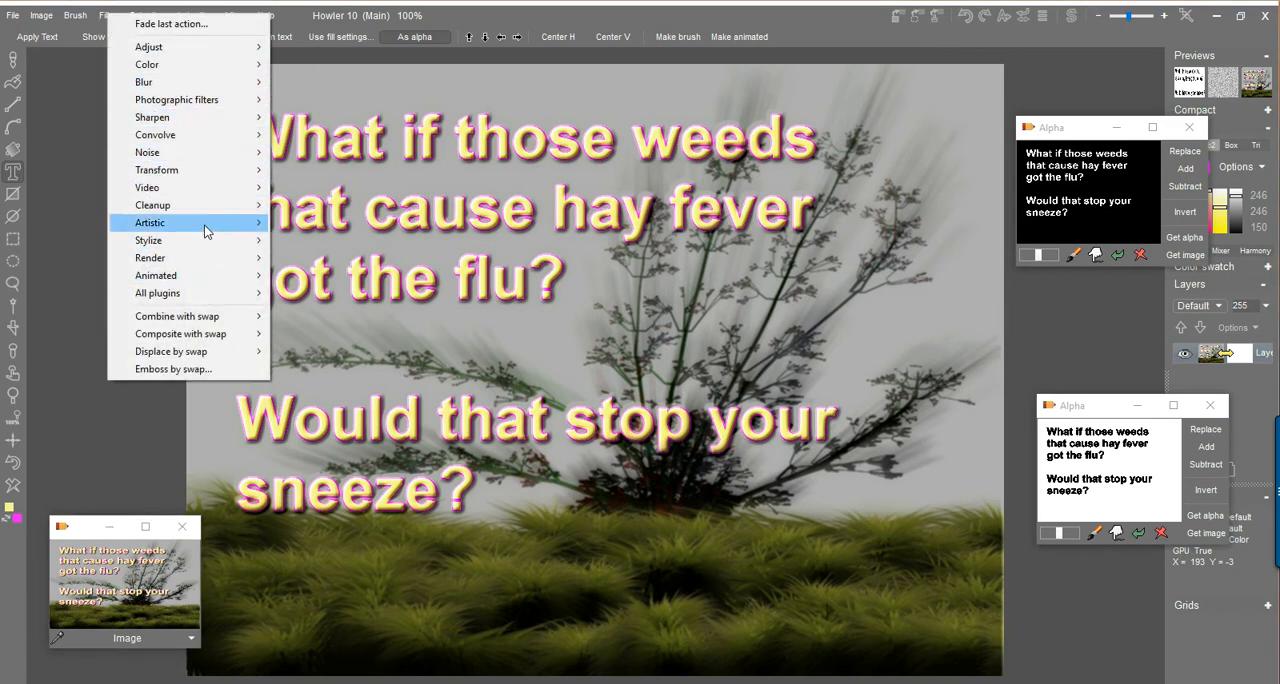
{"action": "mouse_move", "coordinate": [205, 259]}
{"action": "left_click", "coordinate": [328, 258]}
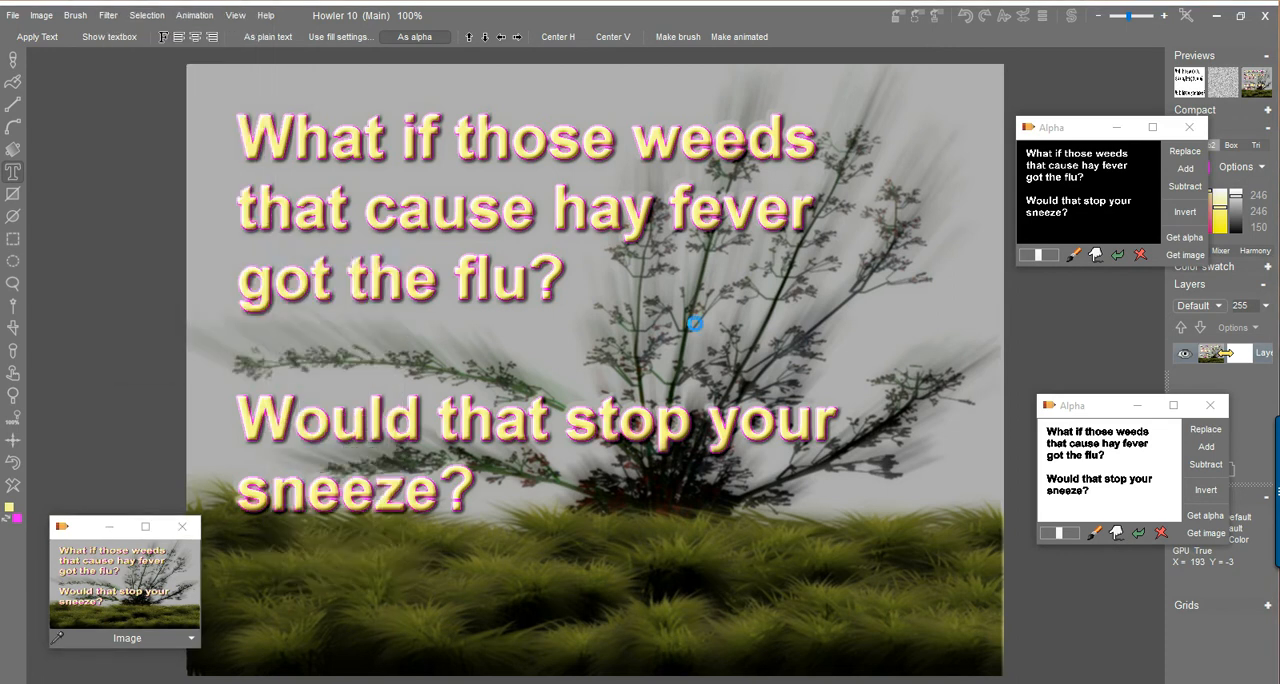
{"action": "left_click", "coordinate": [587, 484]}
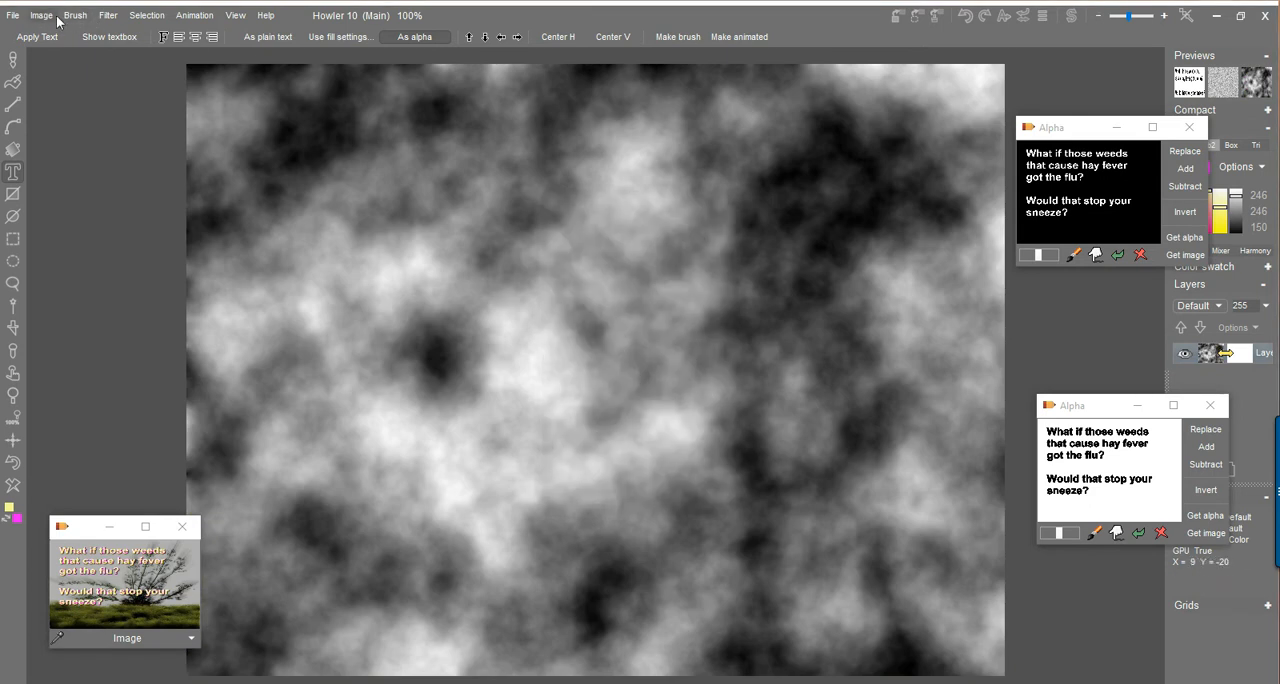
Render two-tone plasma noise over the image with the Seamless option on.
{"action": "left_click", "coordinate": [109, 16]}
{"action": "mouse_move", "coordinate": [197, 259]}
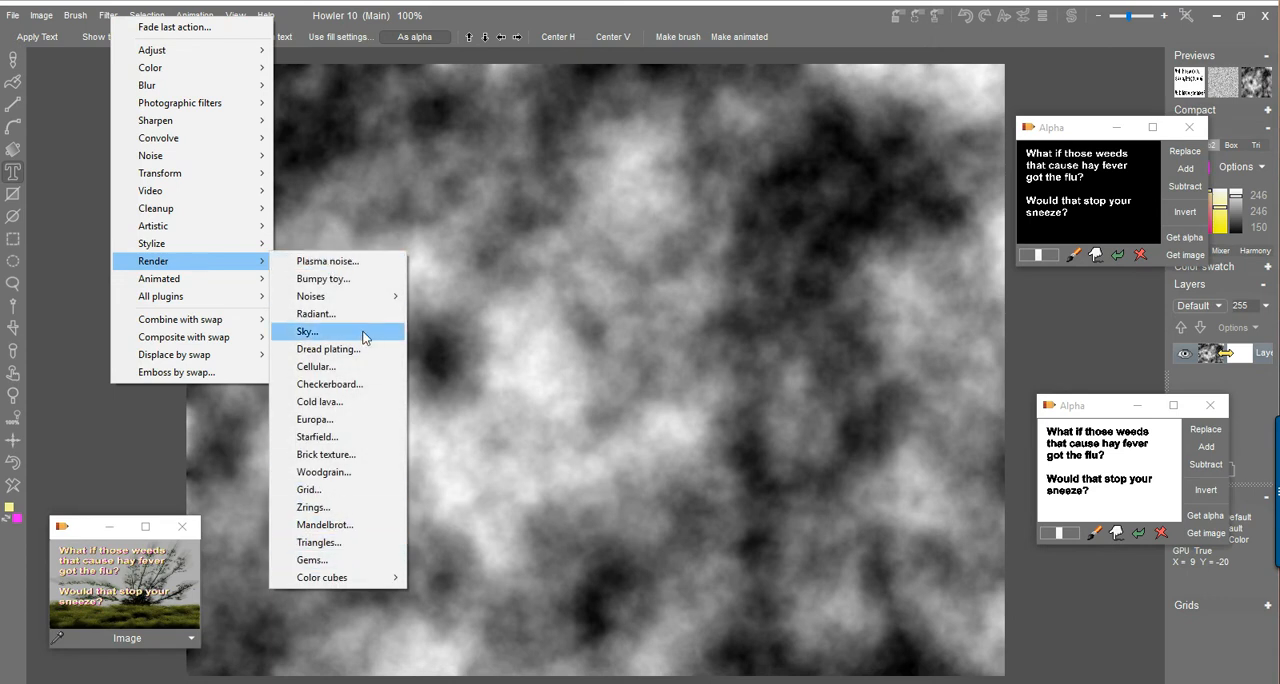
{"action": "left_click", "coordinate": [333, 264]}
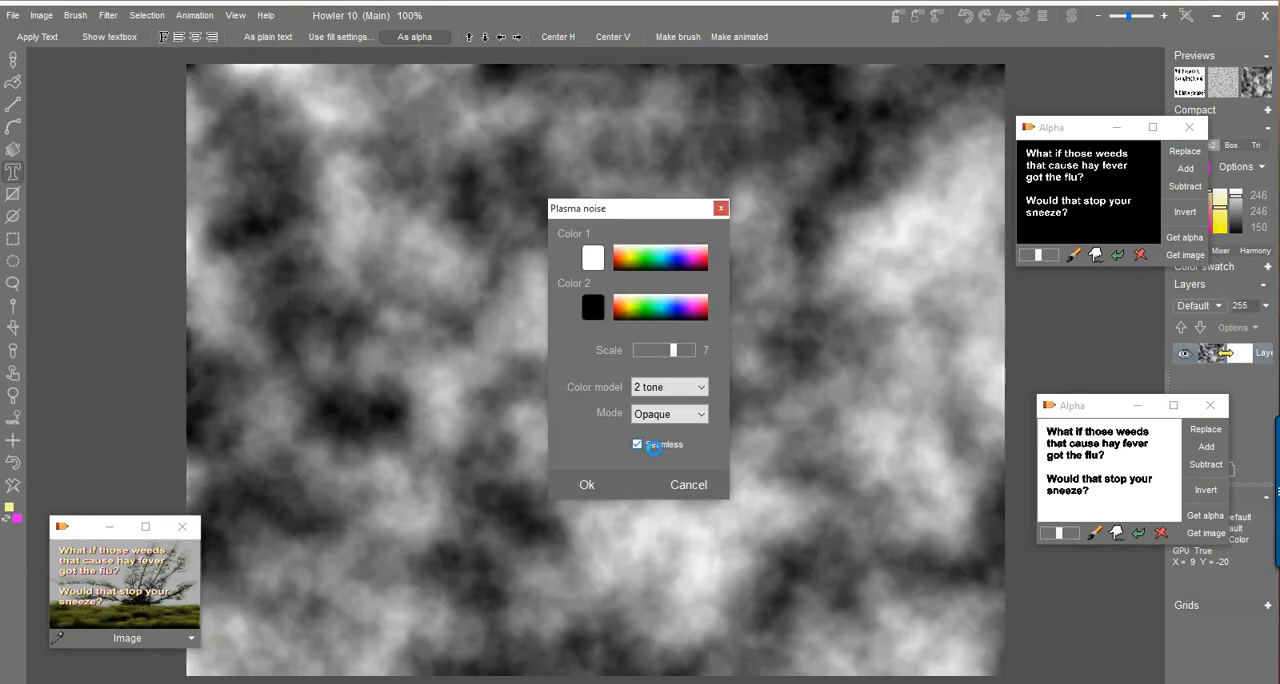
{"action": "left_click", "coordinate": [655, 446]}
{"action": "left_click", "coordinate": [588, 486]}
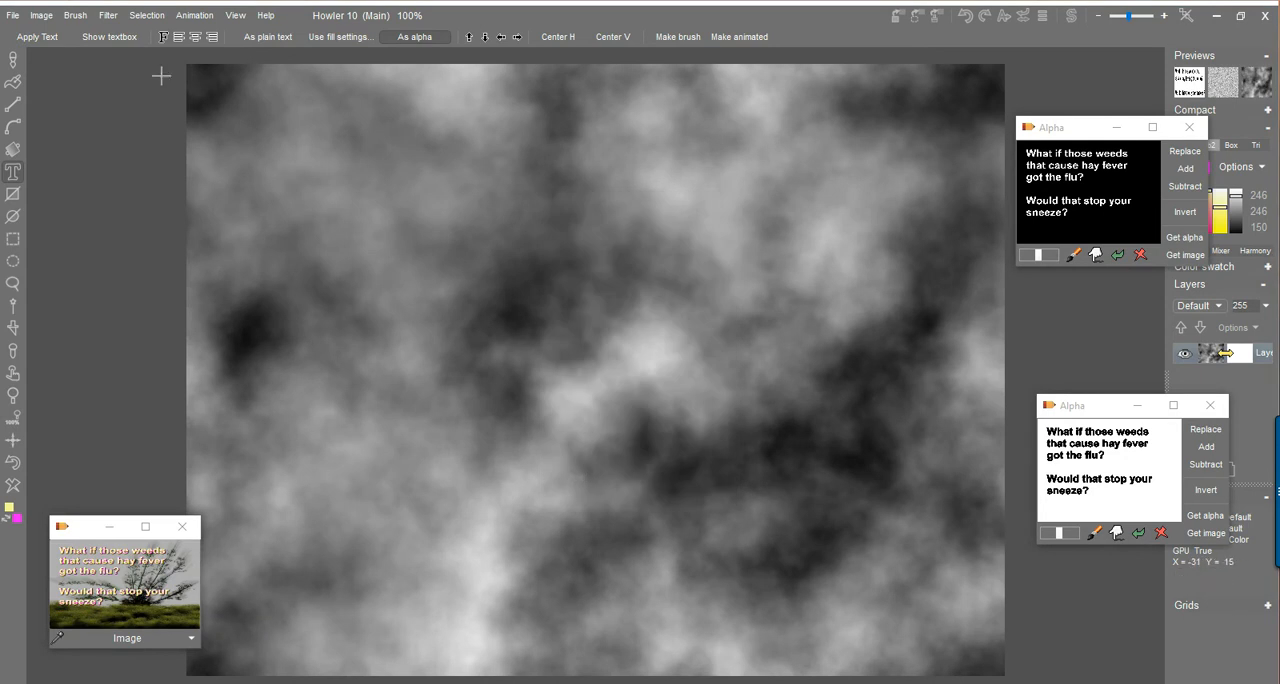
Raytrace the plasma noise as 3D terrain with Puppy Ray GPU and move the camera to look along a ridge.
{"action": "left_click", "coordinate": [108, 16]}
{"action": "mouse_move", "coordinate": [203, 171]}
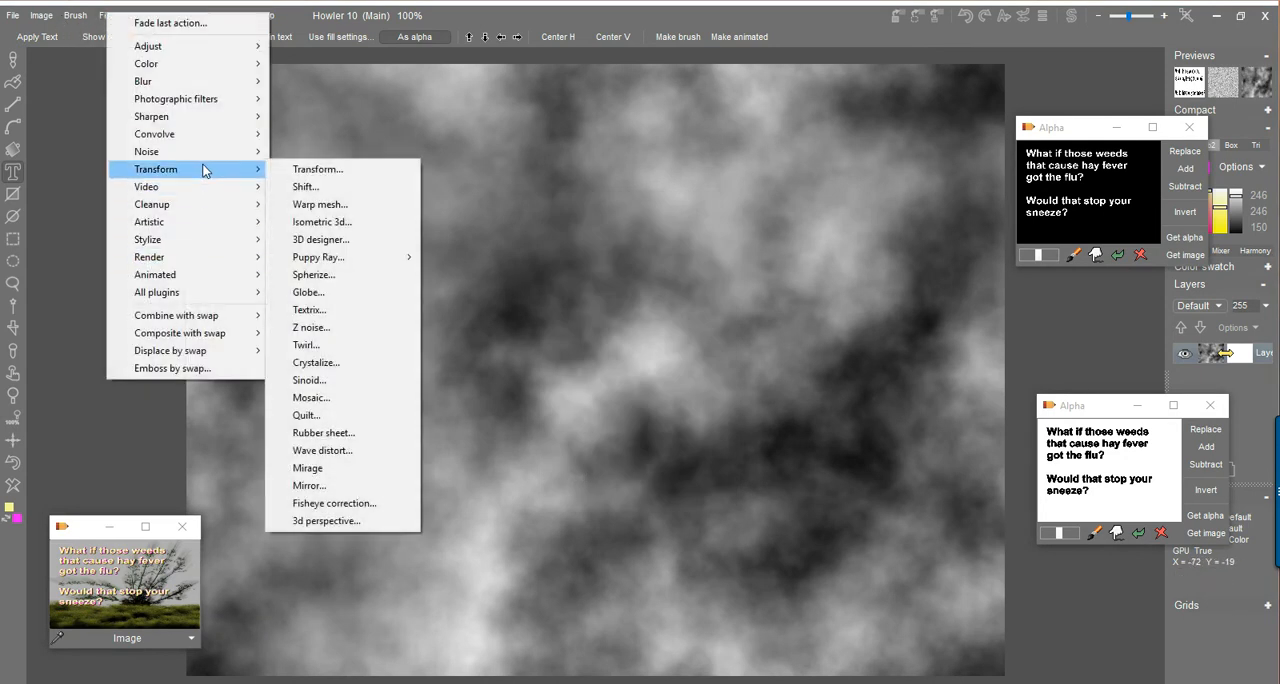
{"action": "mouse_move", "coordinate": [345, 258]}
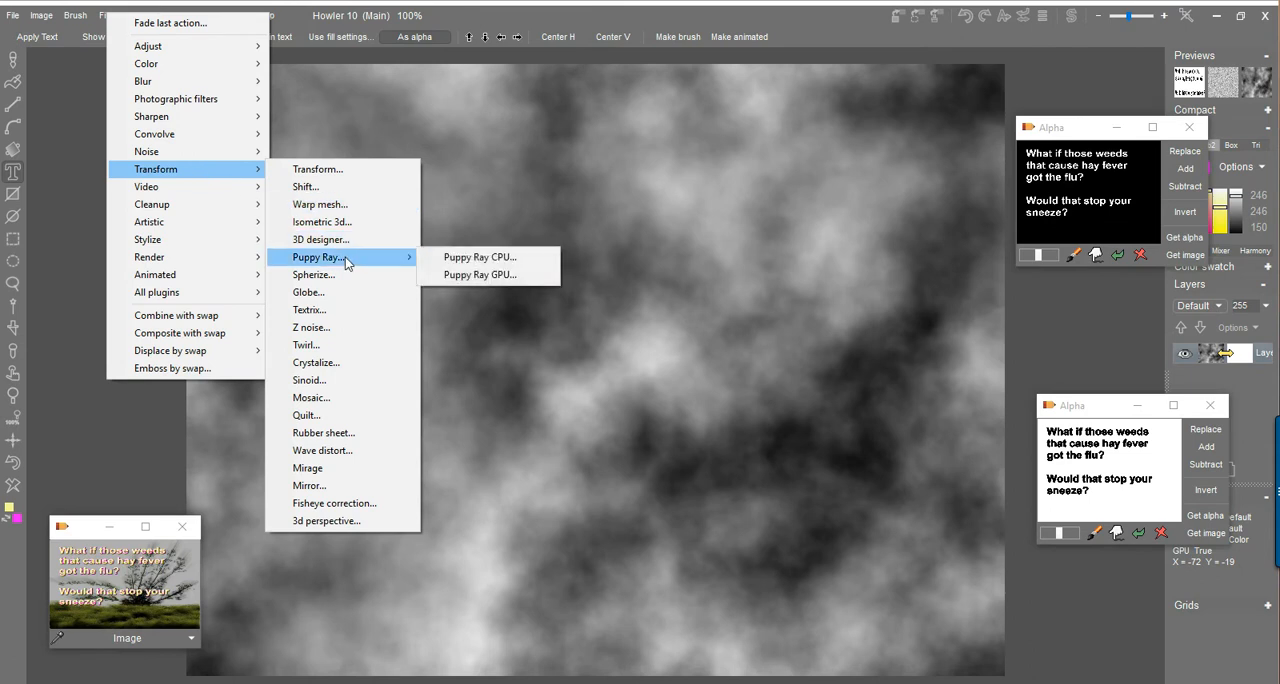
{"action": "left_click", "coordinate": [500, 274]}
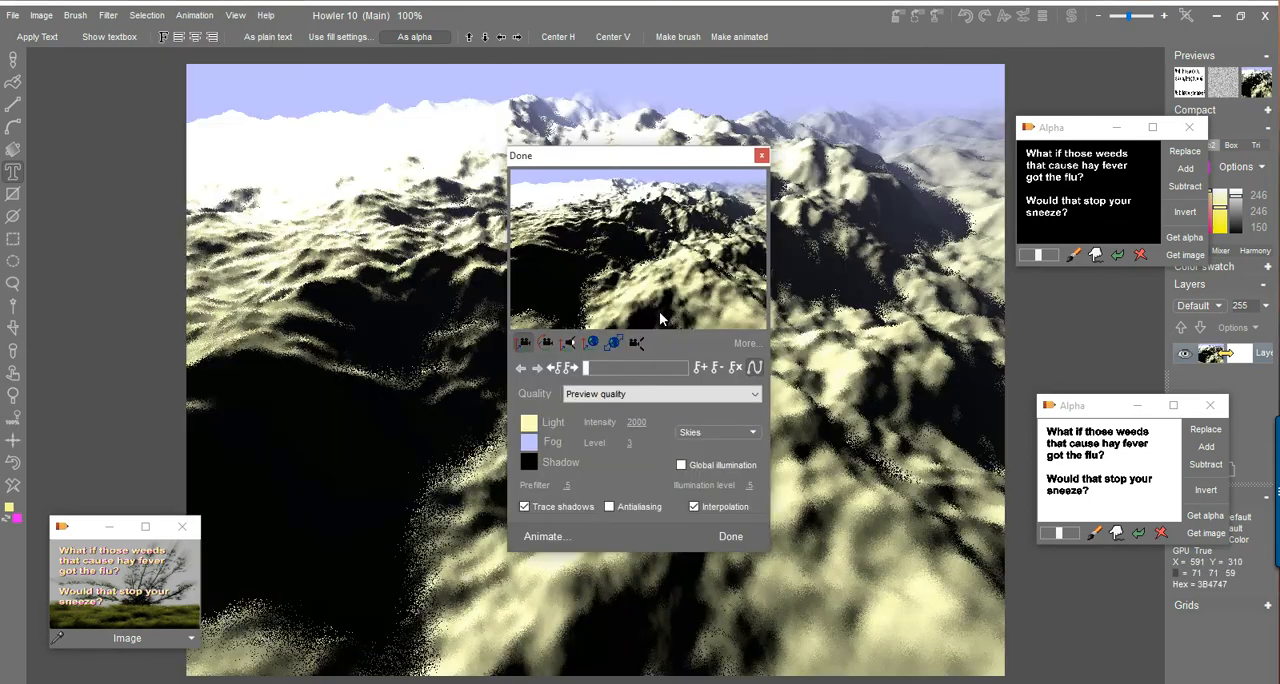
{"action": "left_click_drag", "start_coordinate": [659, 163], "coordinate": [315, 171]}
{"action": "left_click_drag", "start_coordinate": [346, 236], "coordinate": [80, 362]}
{"action": "left_click_drag", "start_coordinate": [288, 225], "coordinate": [180, 432]}
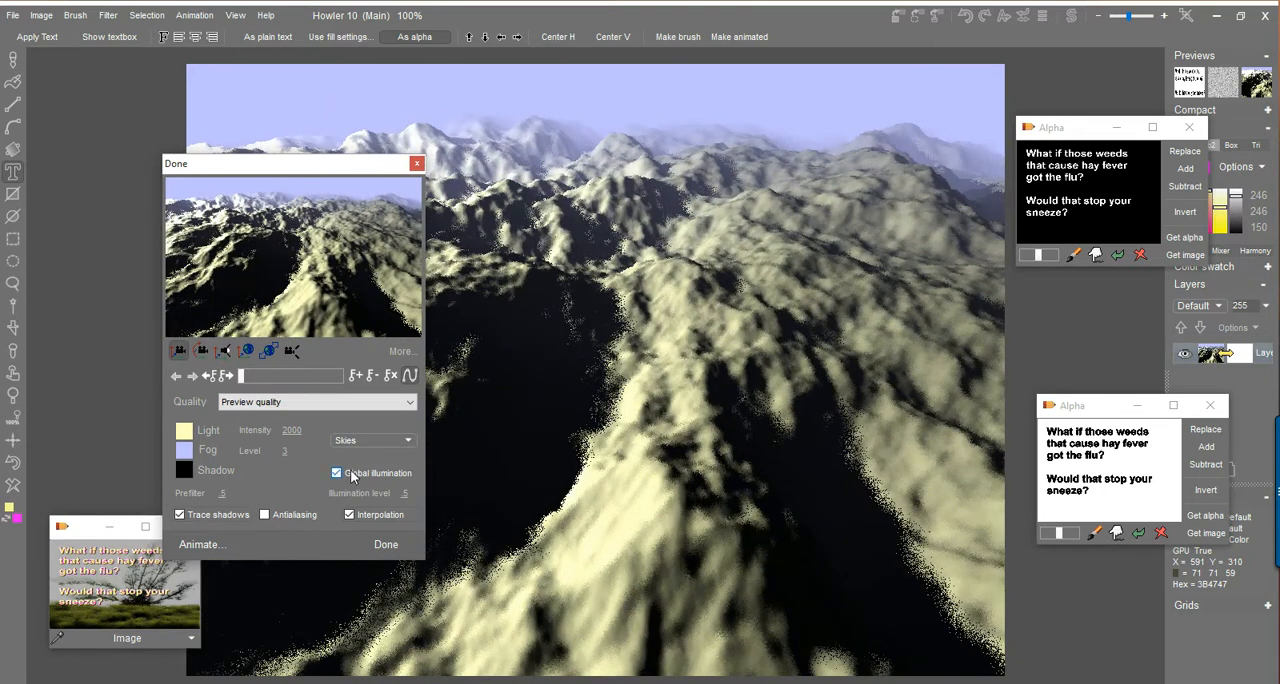
Enable global illumination, reposition the camera over the mountains and apply the terrain render.
{"action": "left_click", "coordinate": [337, 473]}
{"action": "left_click_drag", "start_coordinate": [322, 235], "coordinate": [357, 213]}
{"action": "left_click_drag", "start_coordinate": [355, 307], "coordinate": [333, 136]}
{"action": "left_click_drag", "start_coordinate": [303, 287], "coordinate": [392, 101]}
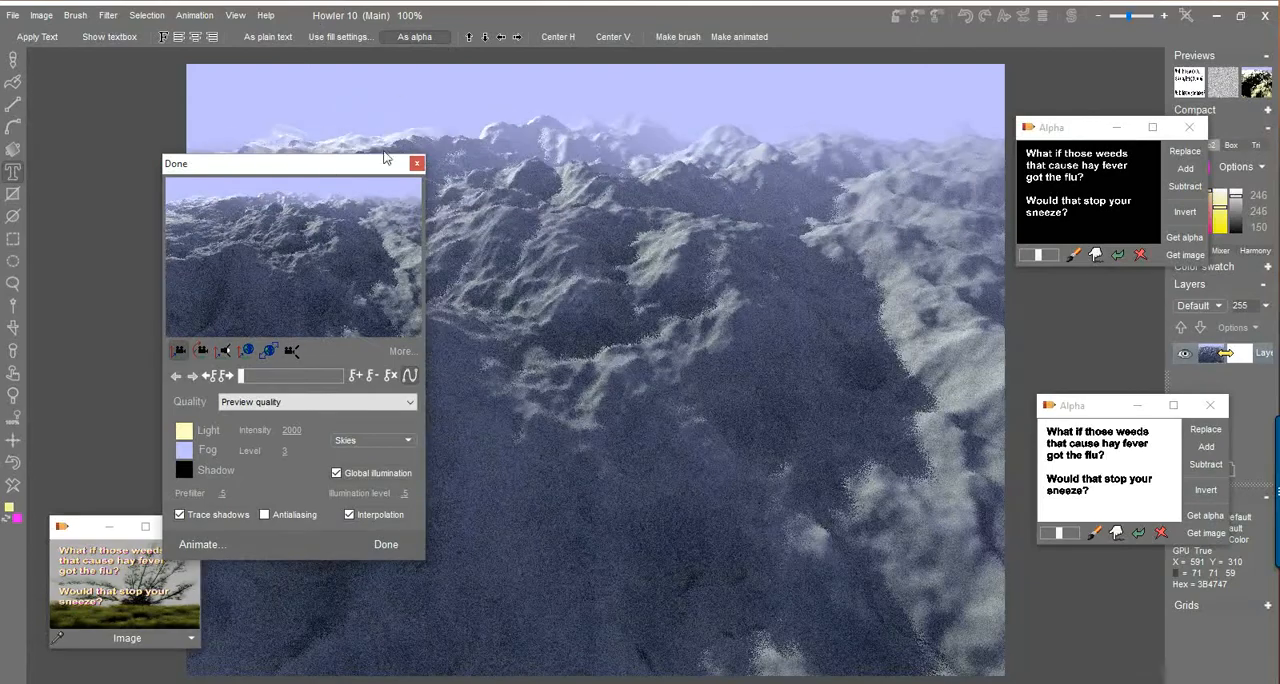
{"action": "left_click_drag", "start_coordinate": [277, 281], "coordinate": [546, 624]}
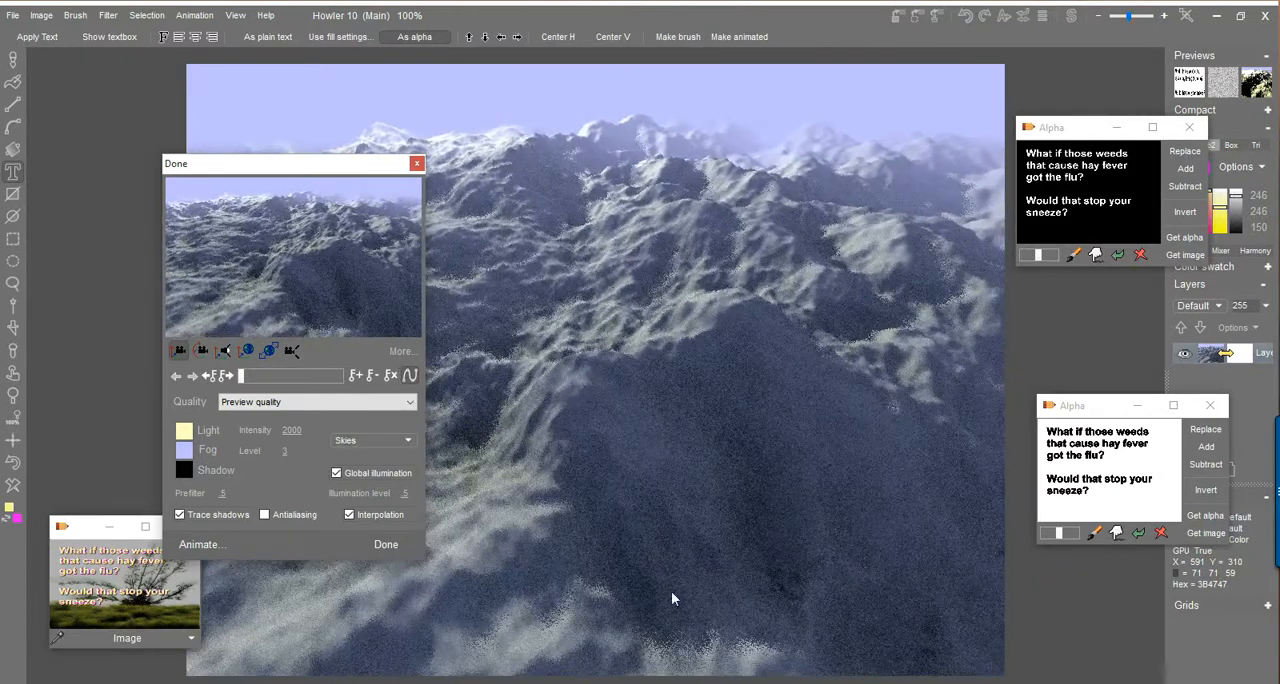
{"action": "left_click", "coordinate": [385, 545]}
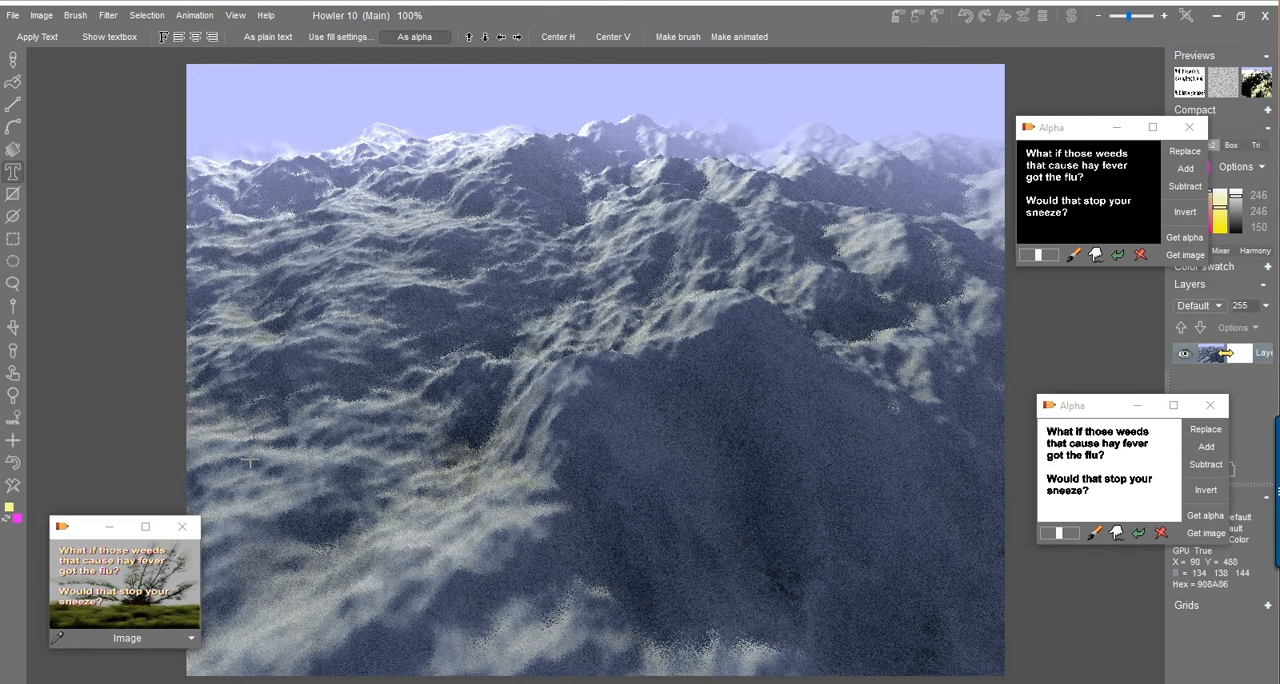
Restore the stored text-and-weeds image and raytrace it as terrain with Puppy Ray GPU.
{"action": "left_click", "coordinate": [99, 599]}
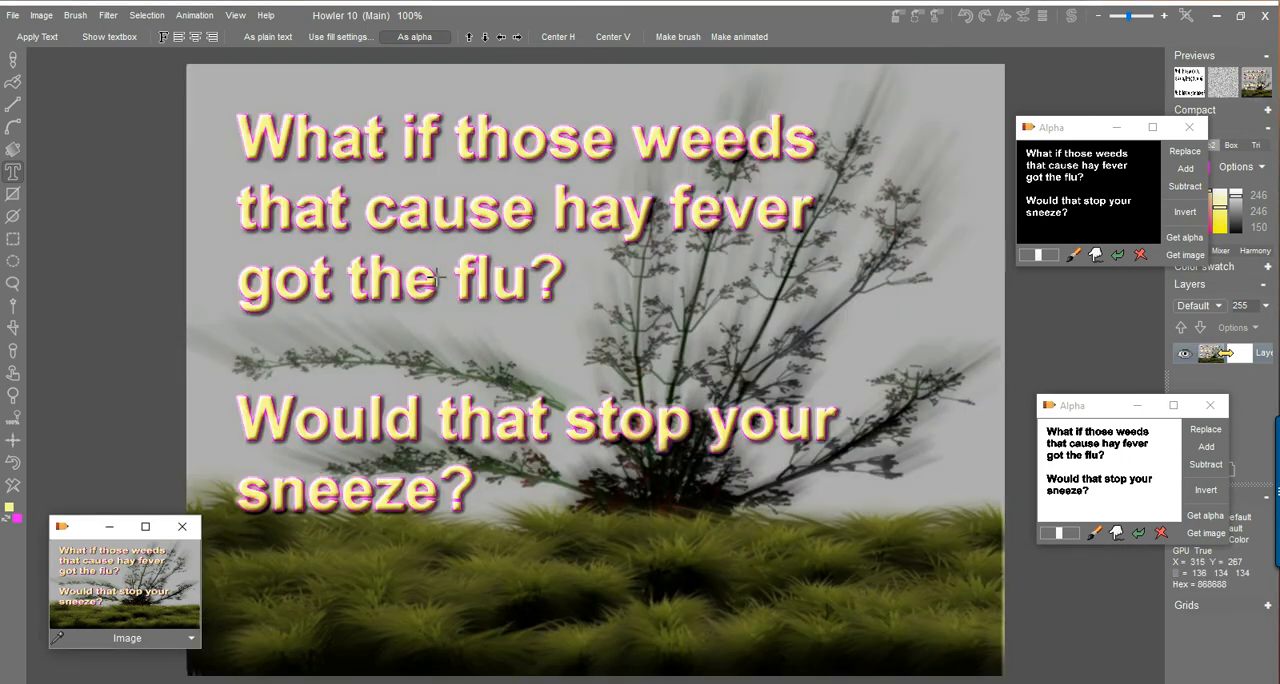
{"action": "left_click", "coordinate": [110, 17]}
{"action": "mouse_move", "coordinate": [199, 174]}
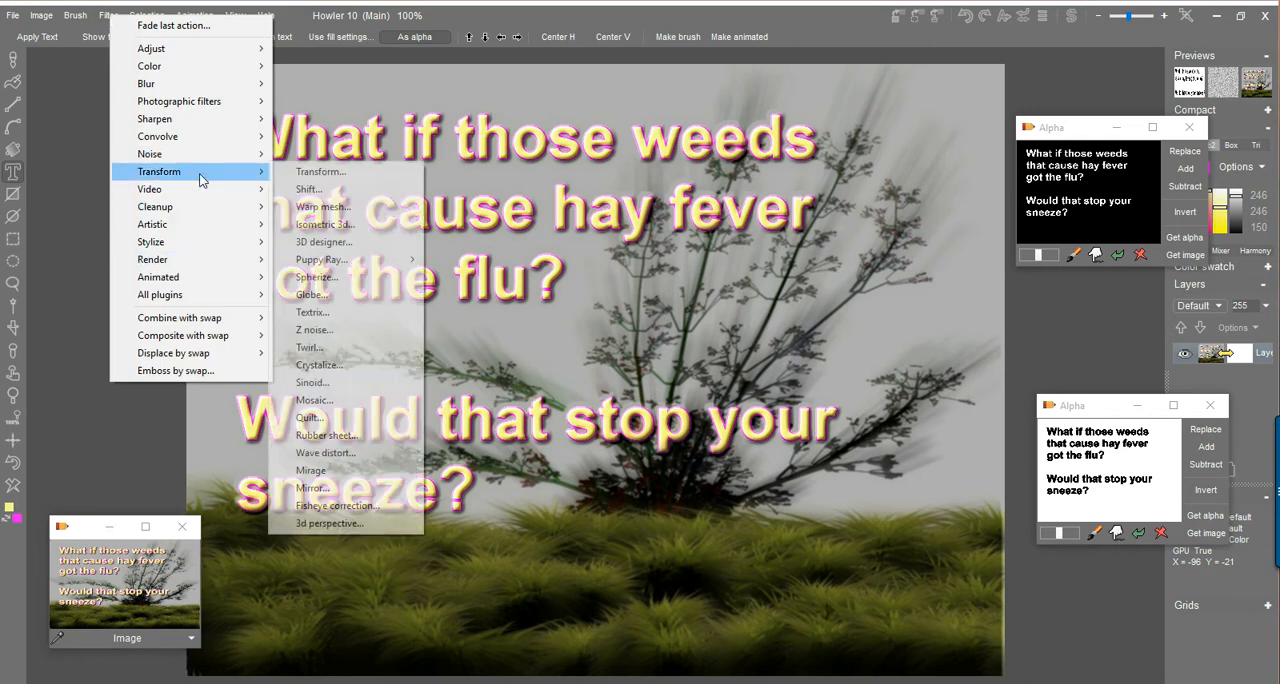
{"action": "mouse_move", "coordinate": [374, 260]}
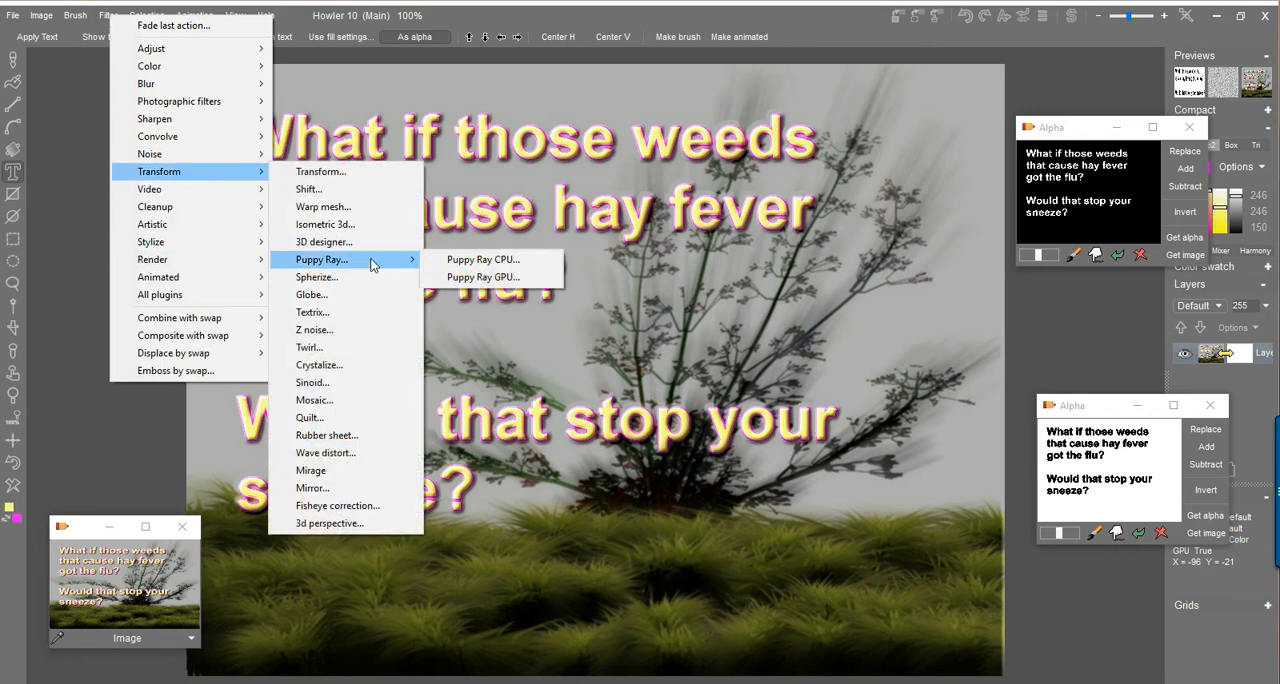
{"action": "left_click", "coordinate": [466, 277]}
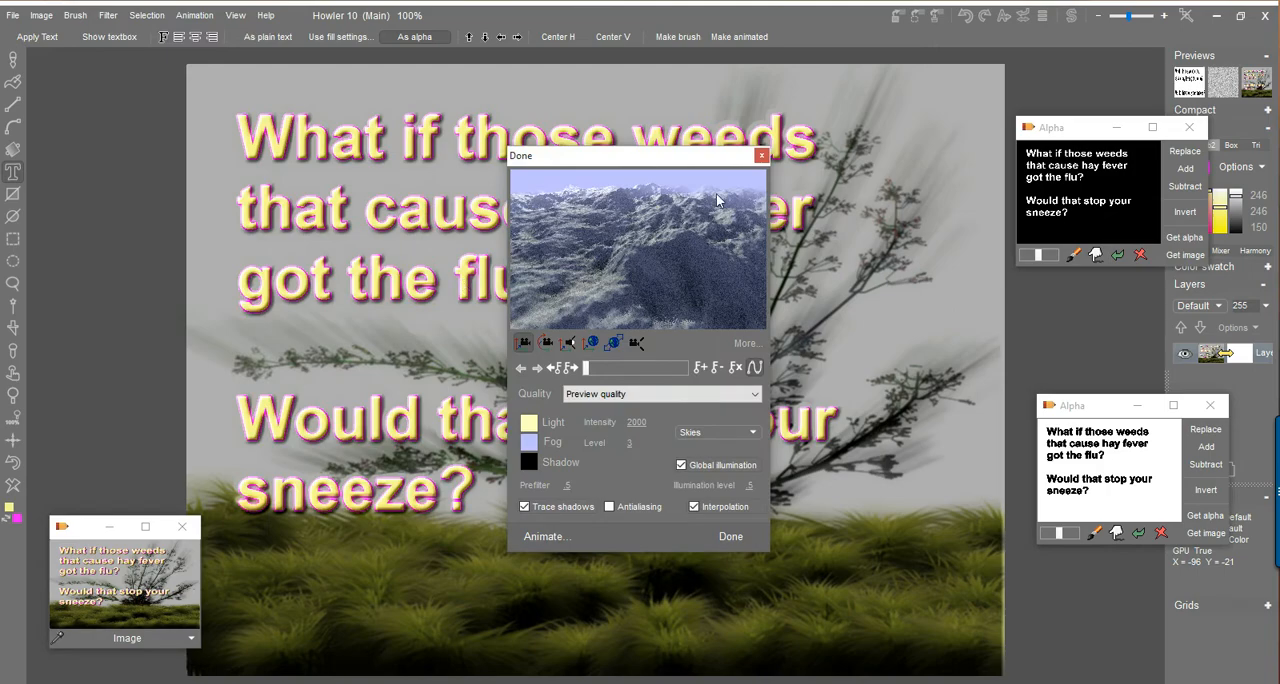
{"action": "left_click_drag", "start_coordinate": [637, 167], "coordinate": [313, 192]}
{"action": "left_click_drag", "start_coordinate": [332, 324], "coordinate": [268, 428]}
Set the terrain's Prefilter to 0 and turn off Interpolation.
{"action": "left_click_drag", "start_coordinate": [111, 517], "coordinate": [267, 550]}
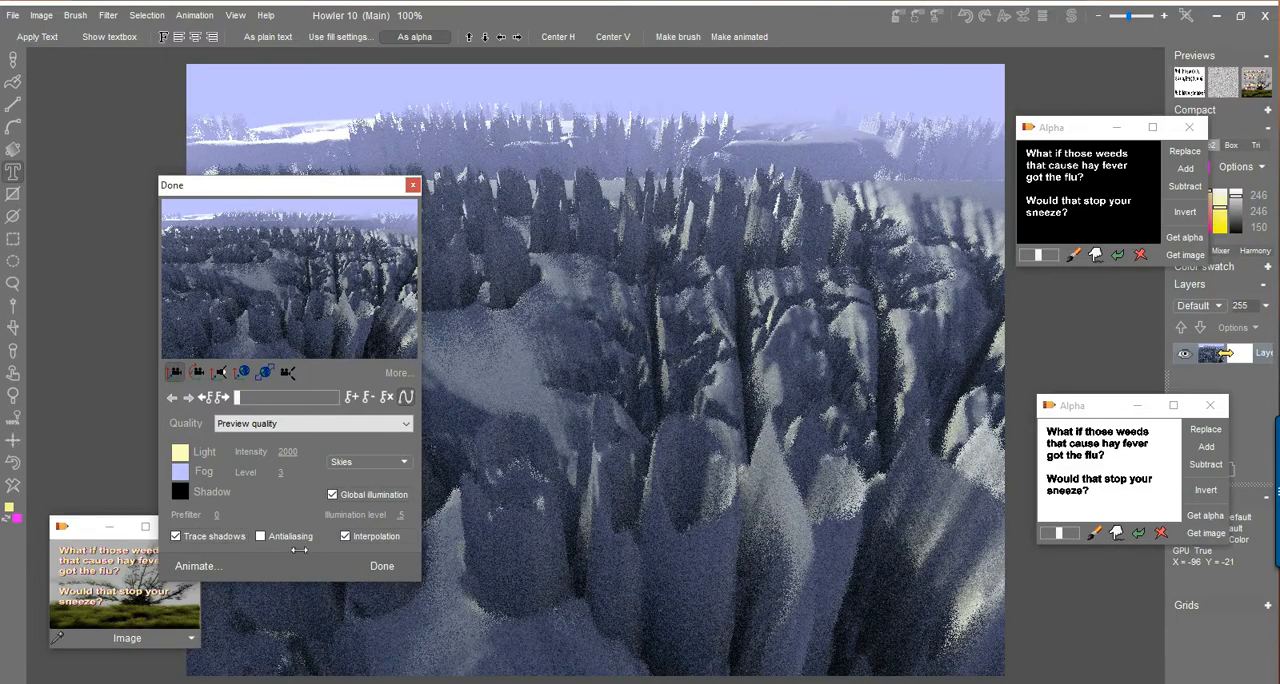
{"action": "left_click", "coordinate": [345, 539]}
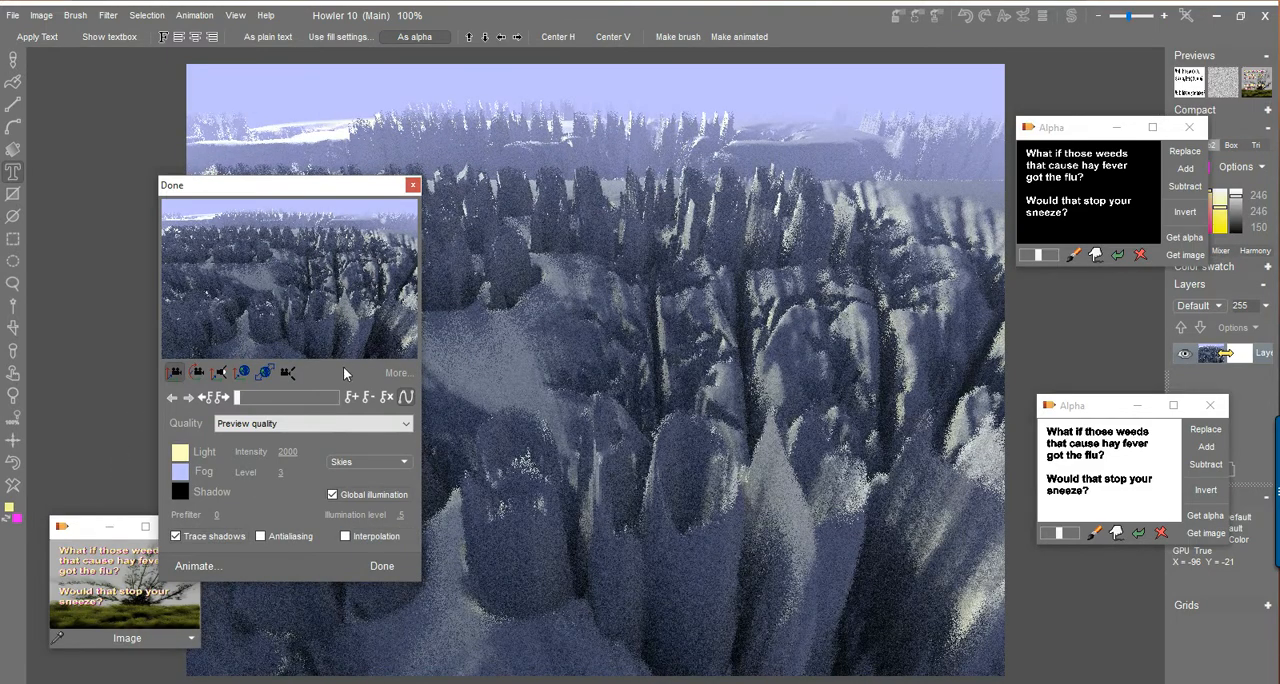
Reduce the terrain height until the text and plant form a low relief, and apply the render.
{"action": "left_click", "coordinate": [265, 372]}
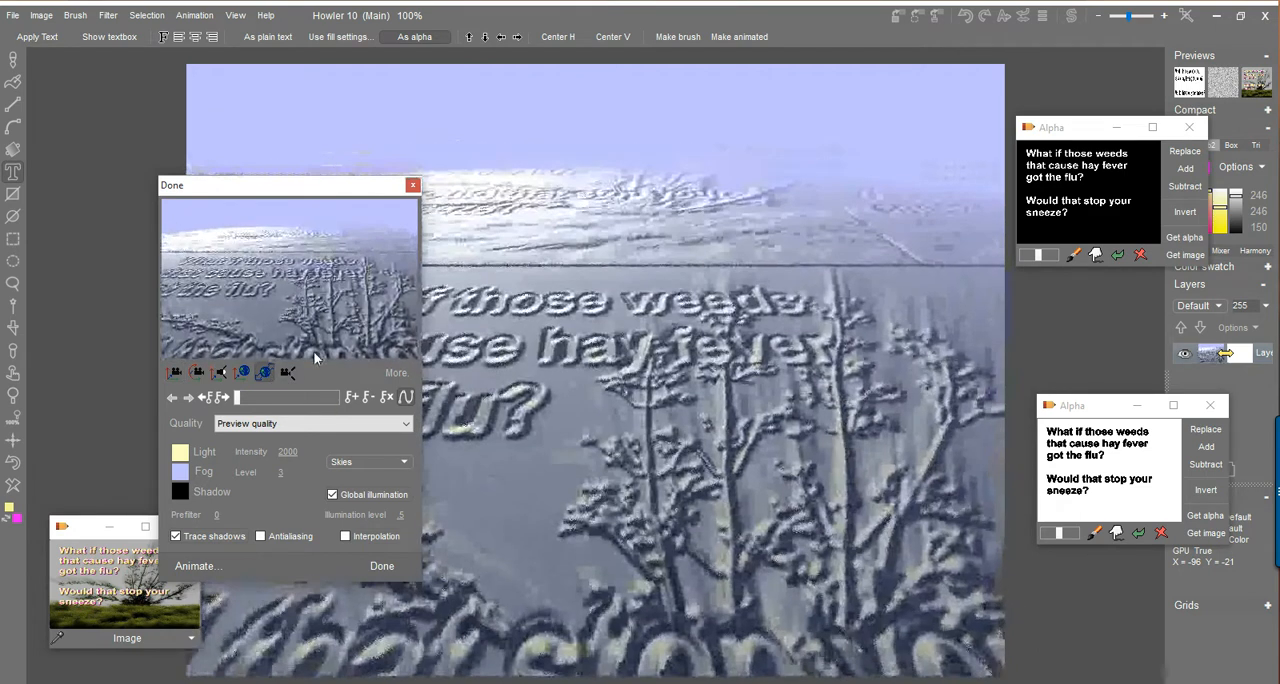
{"action": "left_click_drag", "start_coordinate": [316, 323], "coordinate": [330, 356]}
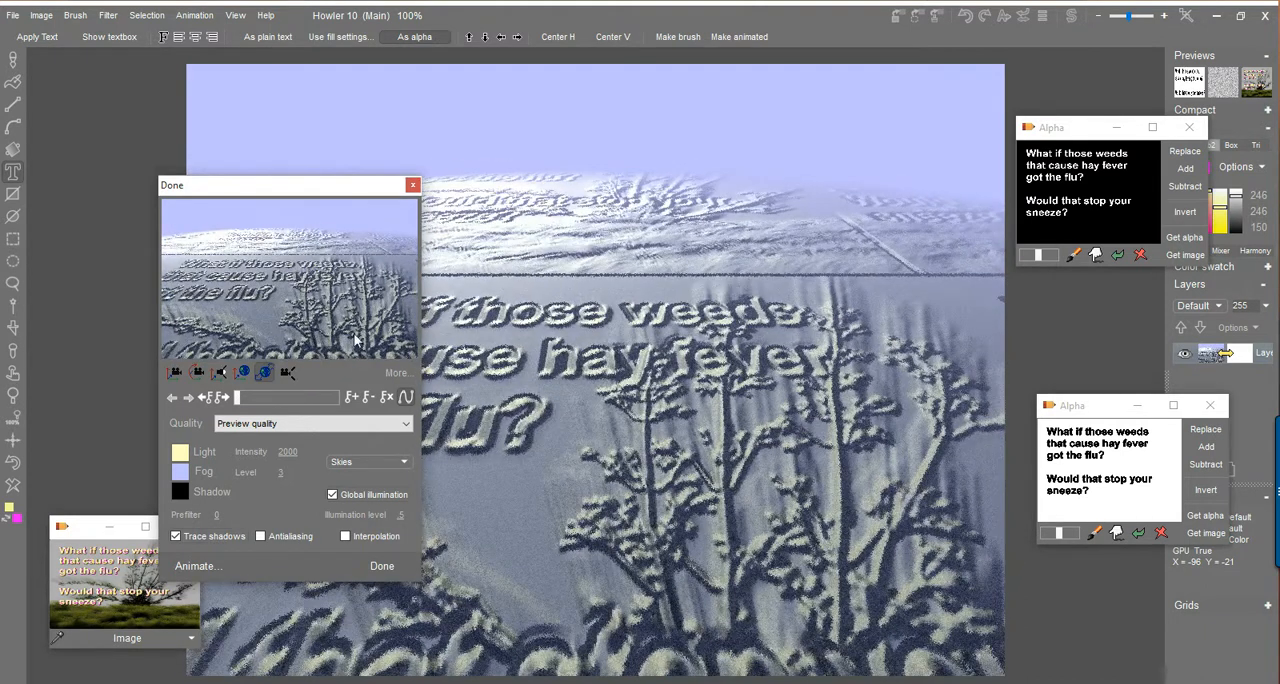
{"action": "left_click_drag", "start_coordinate": [306, 181], "coordinate": [255, 122]}
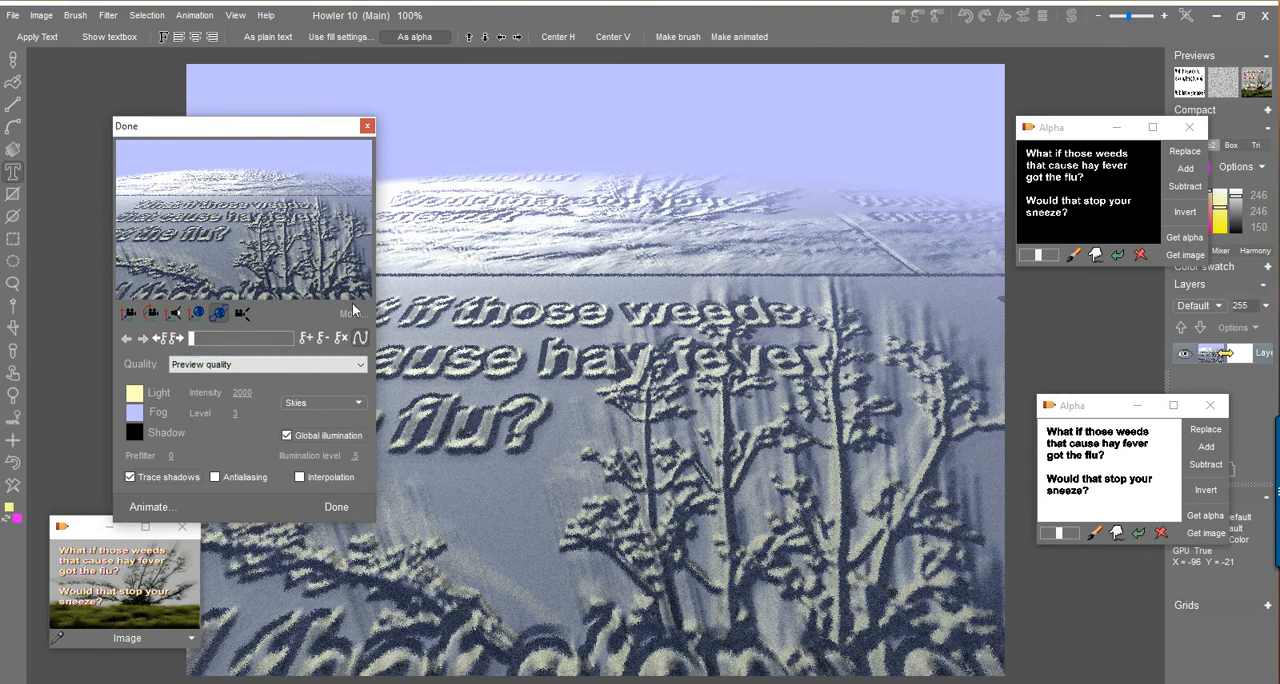
{"action": "left_click", "coordinate": [346, 504]}
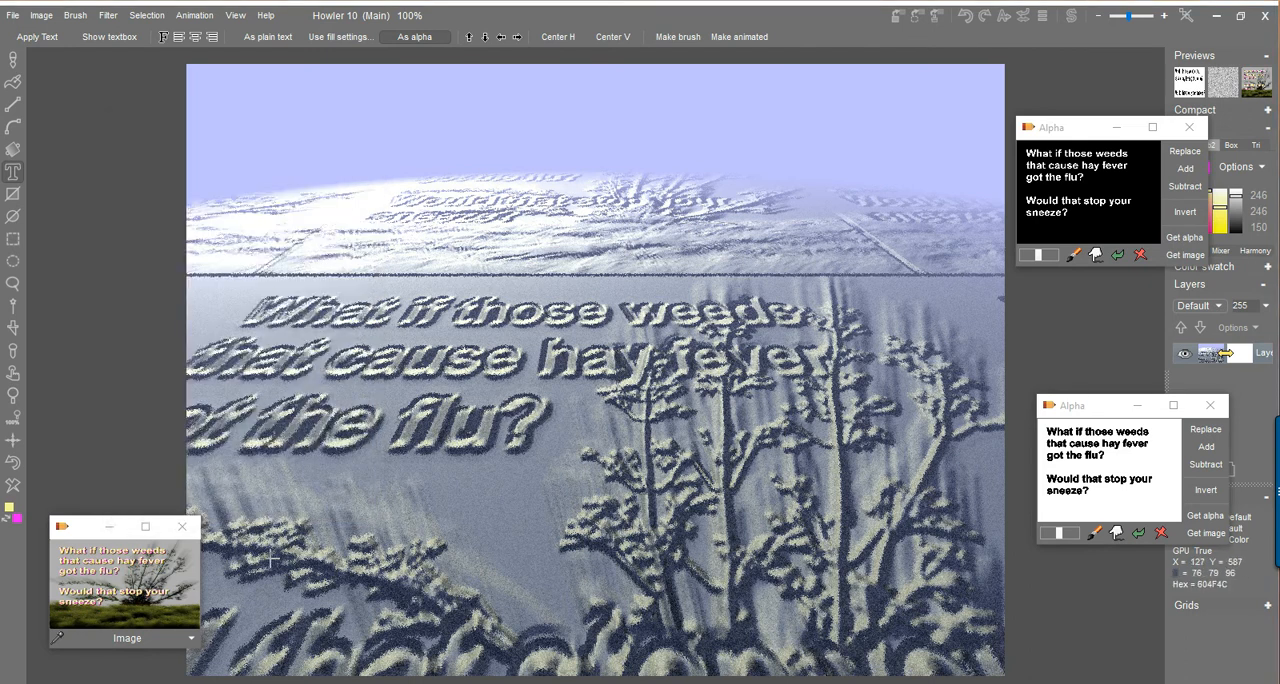
Restore the stored text-and-weeds image and flip it vertically.
{"action": "left_click", "coordinate": [120, 584]}
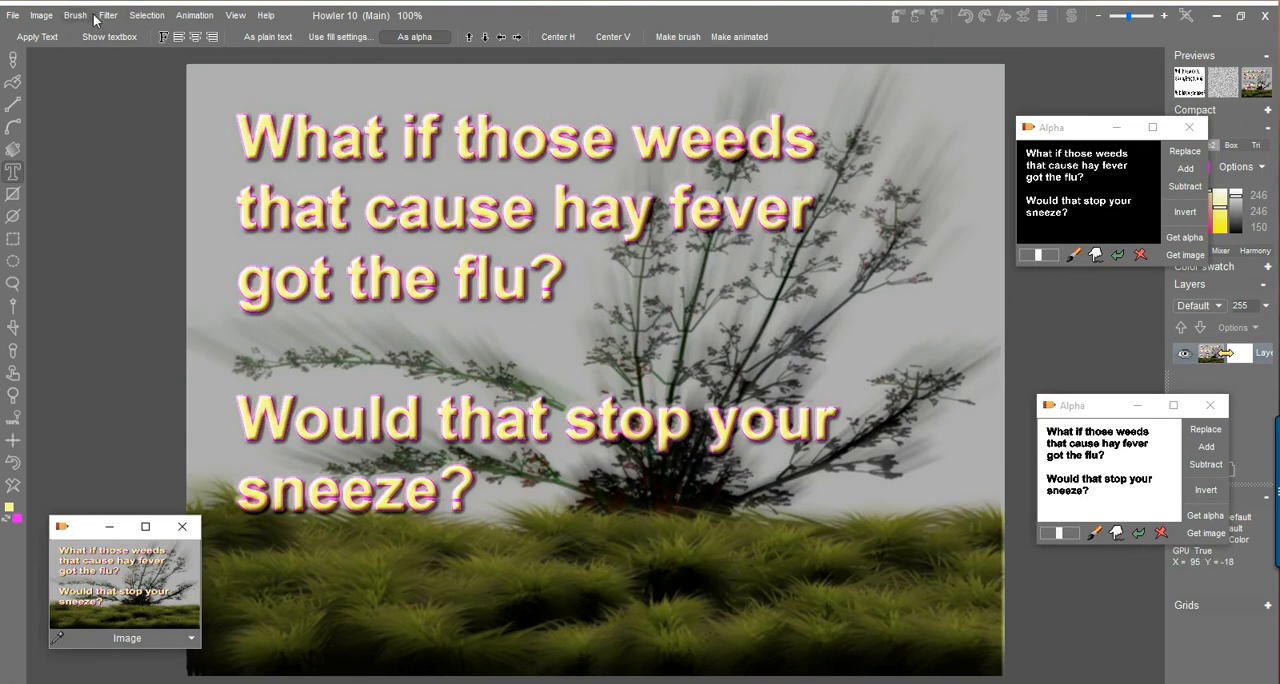
{"action": "left_click", "coordinate": [41, 16]}
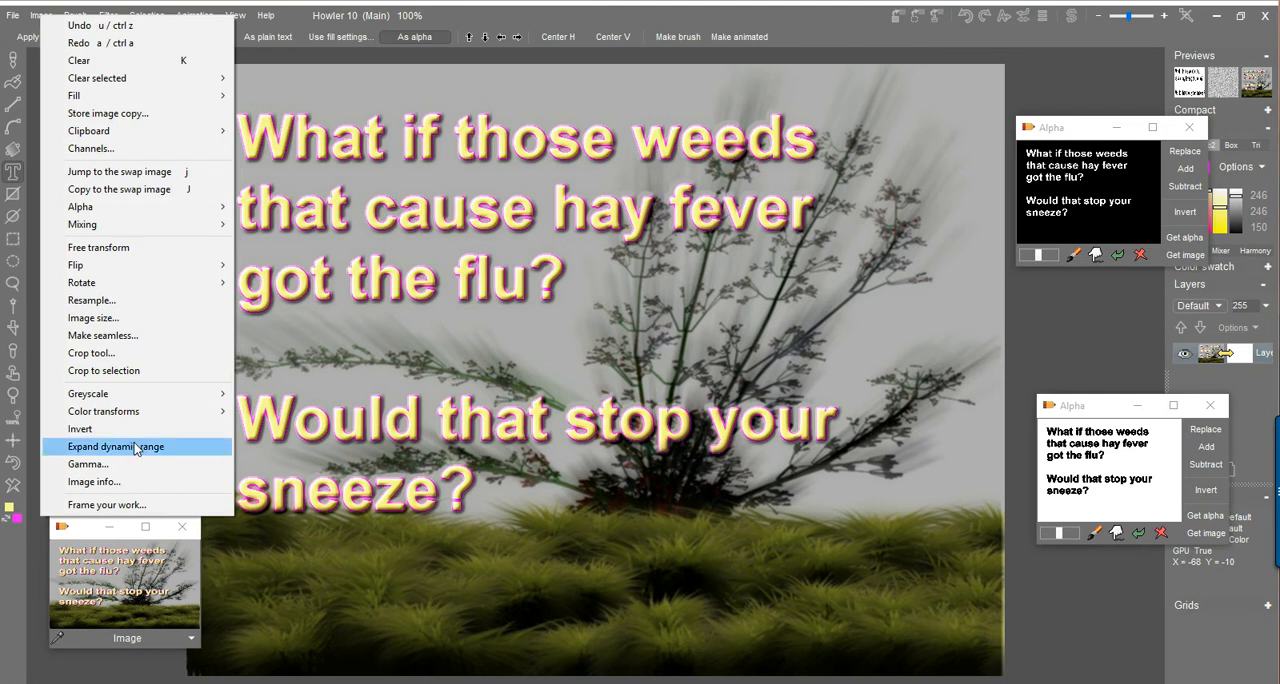
{"action": "mouse_move", "coordinate": [127, 274]}
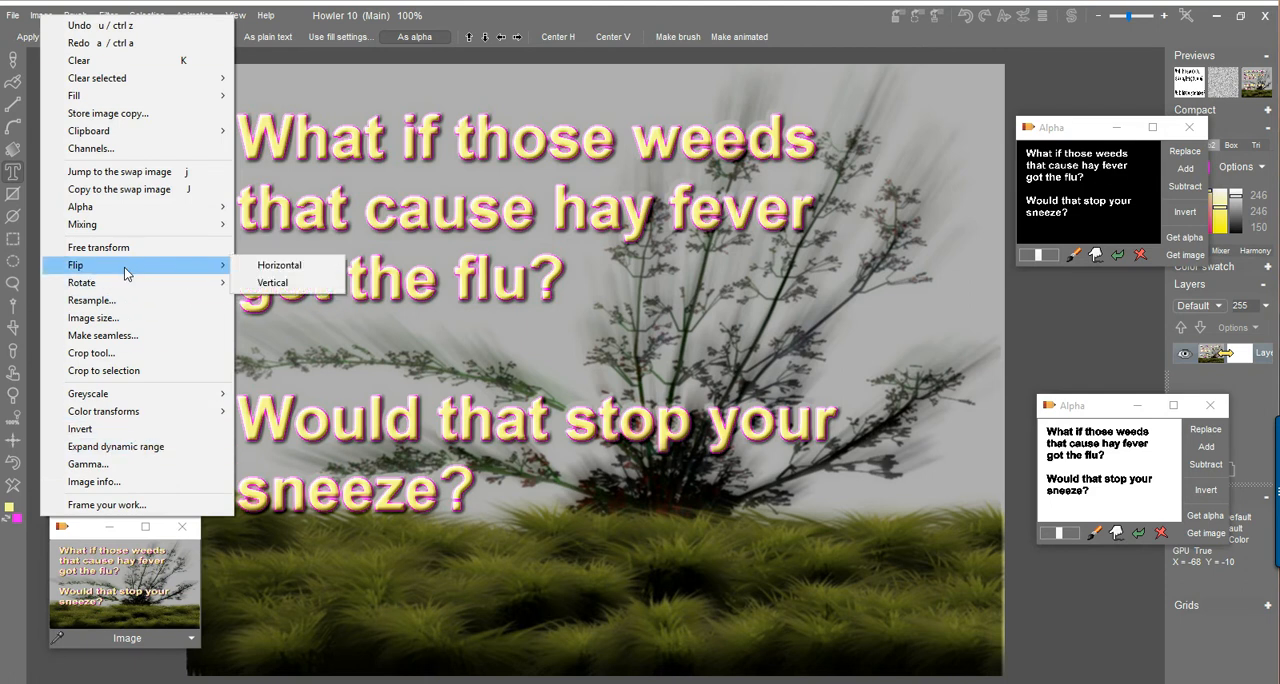
{"action": "left_click", "coordinate": [308, 283]}
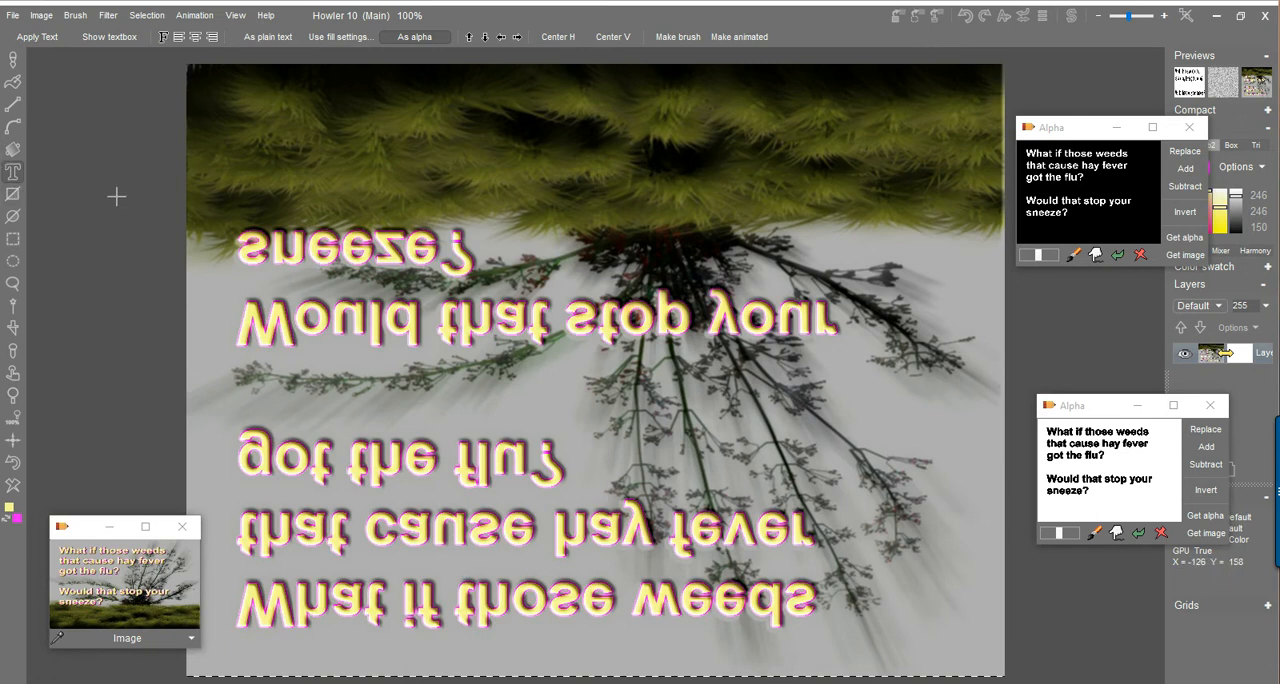
Raytrace the flipped text-and-weeds image as terrain with Puppy Ray GPU and flatten its relief.
{"action": "left_click", "coordinate": [110, 18]}
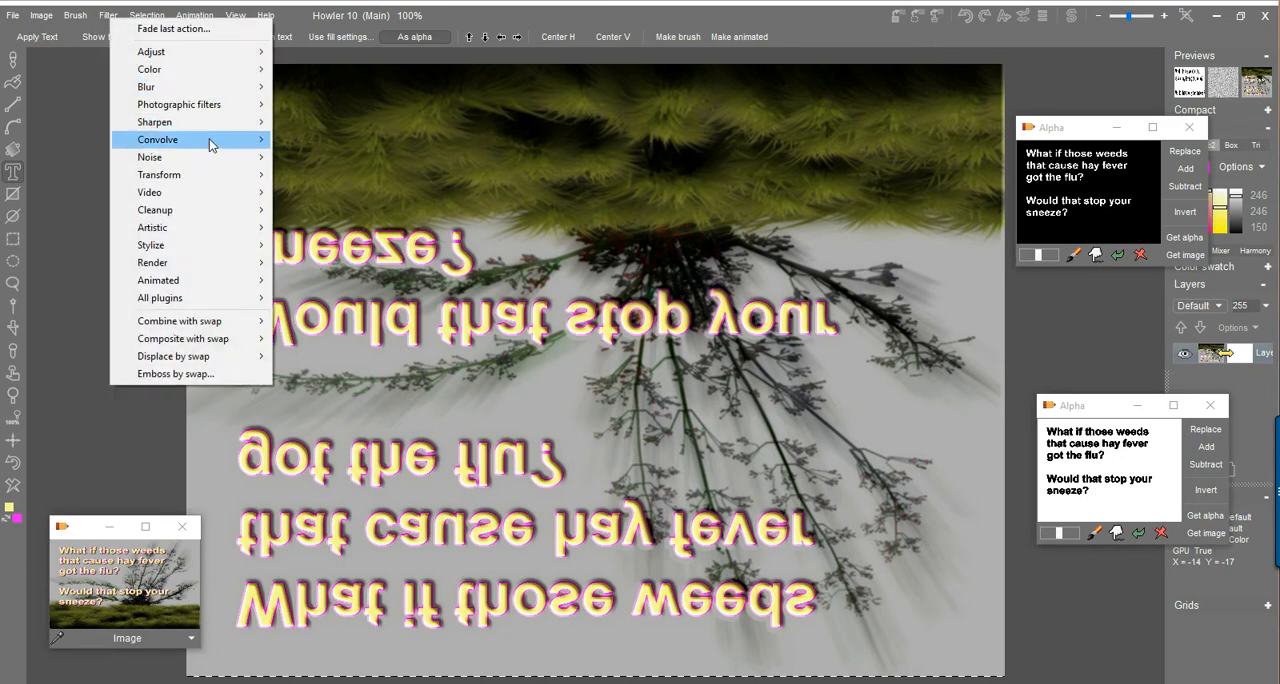
{"action": "mouse_move", "coordinate": [211, 176]}
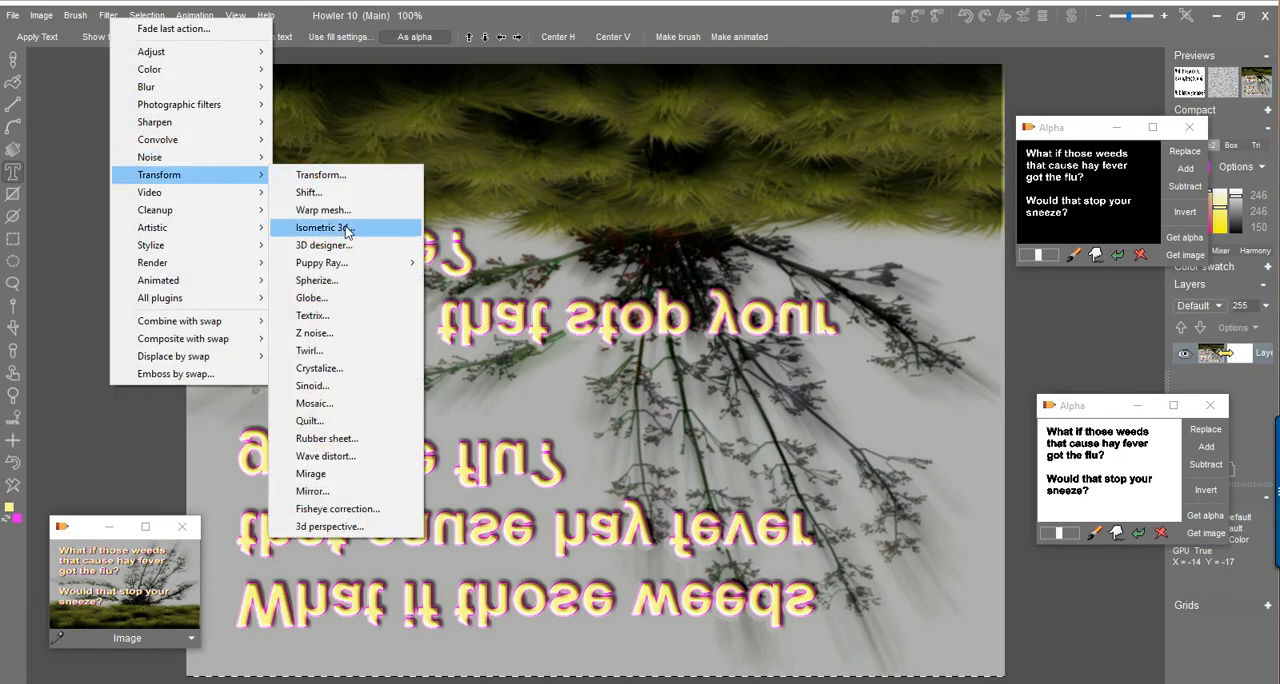
{"action": "mouse_move", "coordinate": [360, 274]}
{"action": "left_click", "coordinate": [465, 280]}
{"action": "left_click_drag", "start_coordinate": [645, 167], "coordinate": [278, 123]}
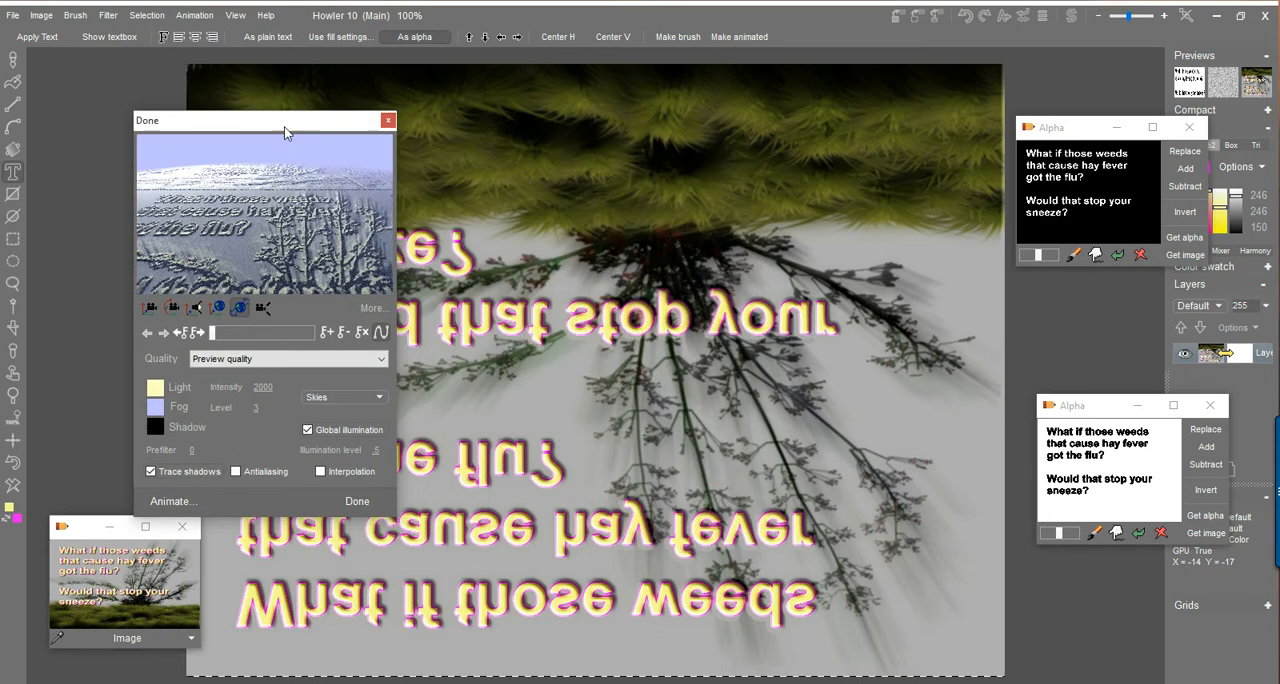
{"action": "left_click_drag", "start_coordinate": [276, 271], "coordinate": [242, 218]}
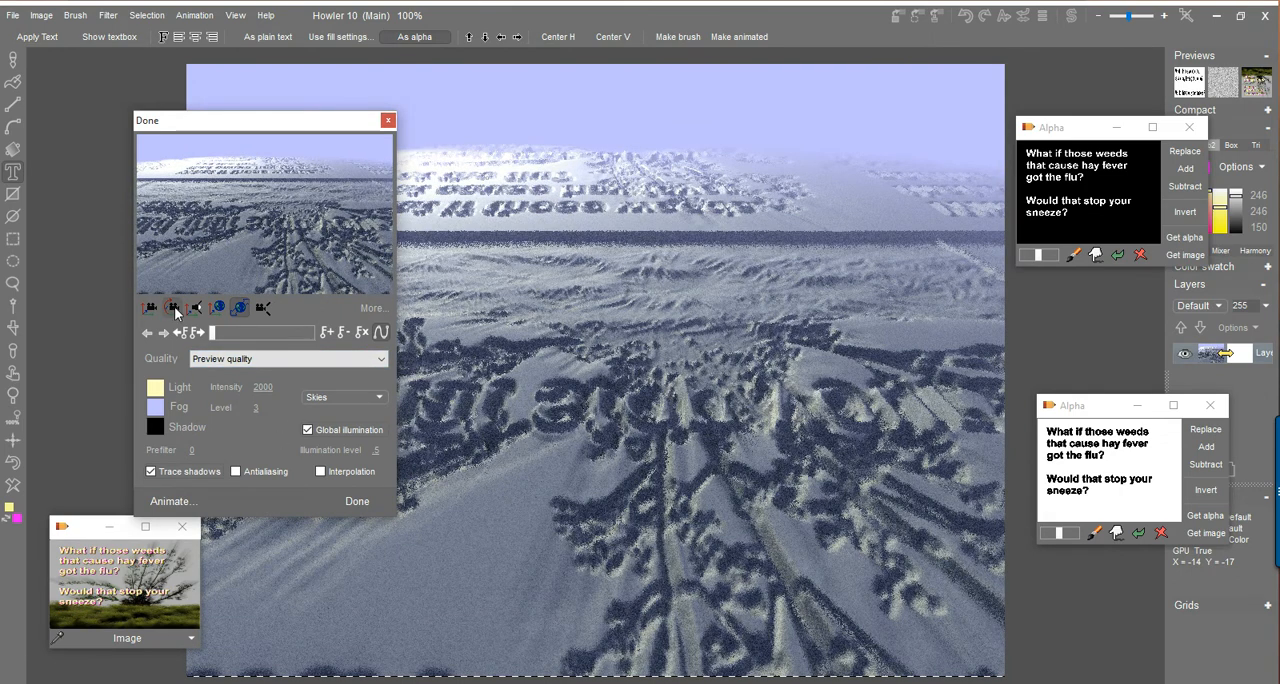
Turn and reposition the terrain camera to look down on the raised text, plant and grass, and apply the render.
{"action": "left_click_drag", "start_coordinate": [186, 232], "coordinate": [1004, 92]}
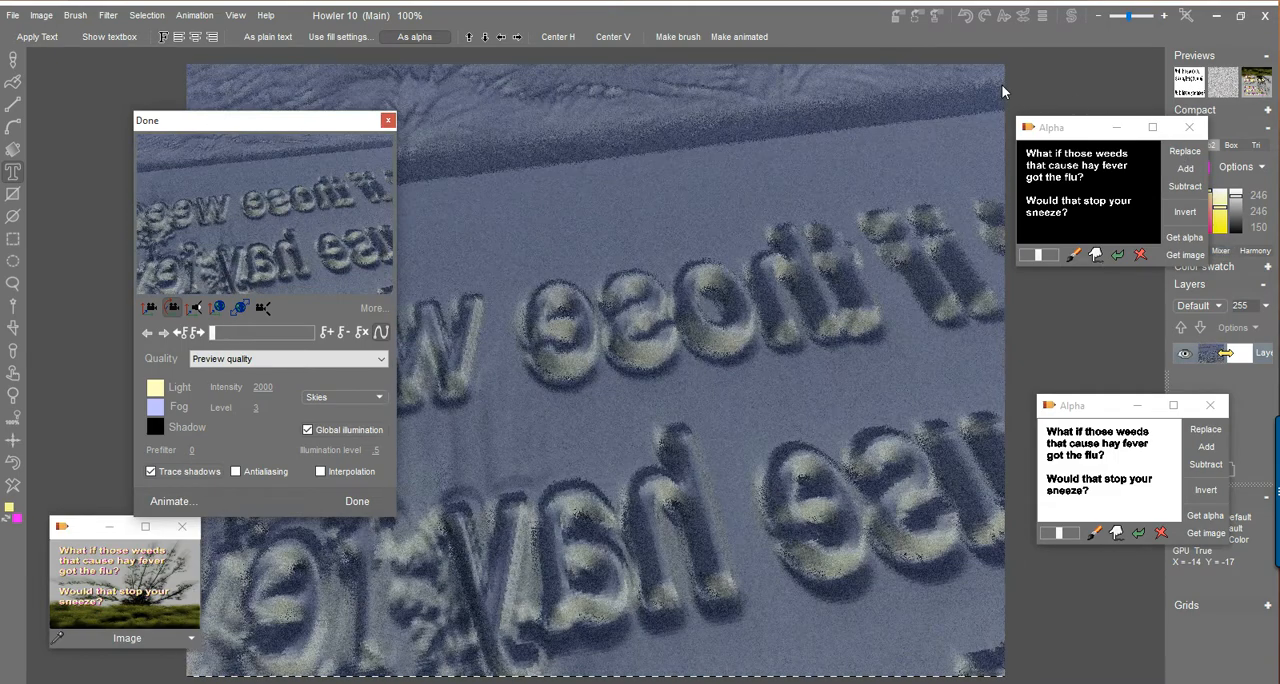
{"action": "left_click_drag", "start_coordinate": [333, 195], "coordinate": [306, 556]}
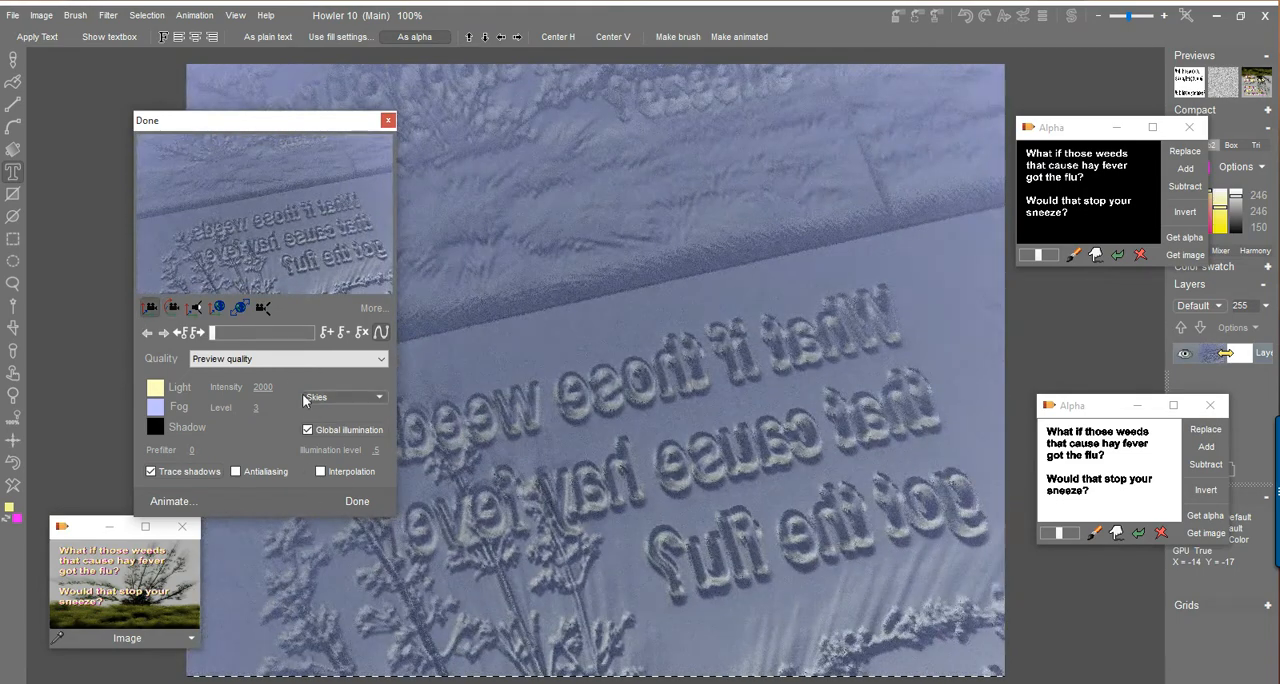
{"action": "left_click_drag", "start_coordinate": [322, 284], "coordinate": [318, 554]}
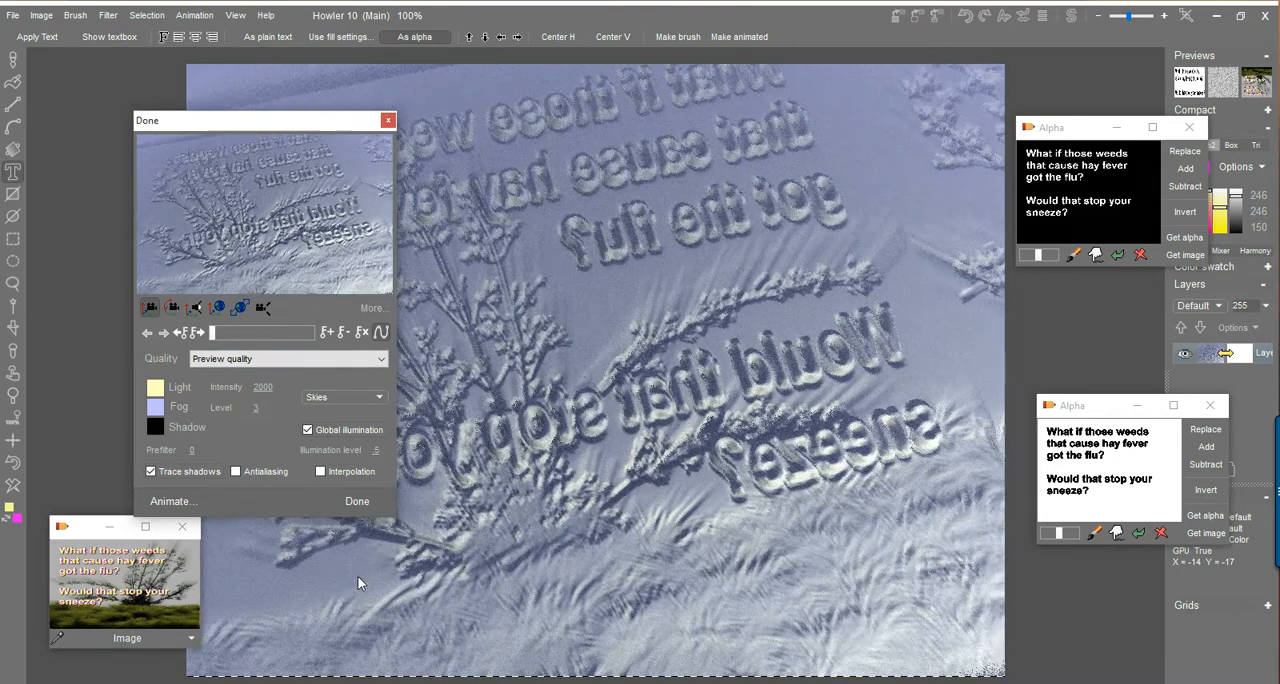
{"action": "left_click", "coordinate": [357, 495]}
Restore the stored text-and-weeds image and load it into 3D Designer with Prefilter set to 0.
{"action": "left_click", "coordinate": [123, 562]}
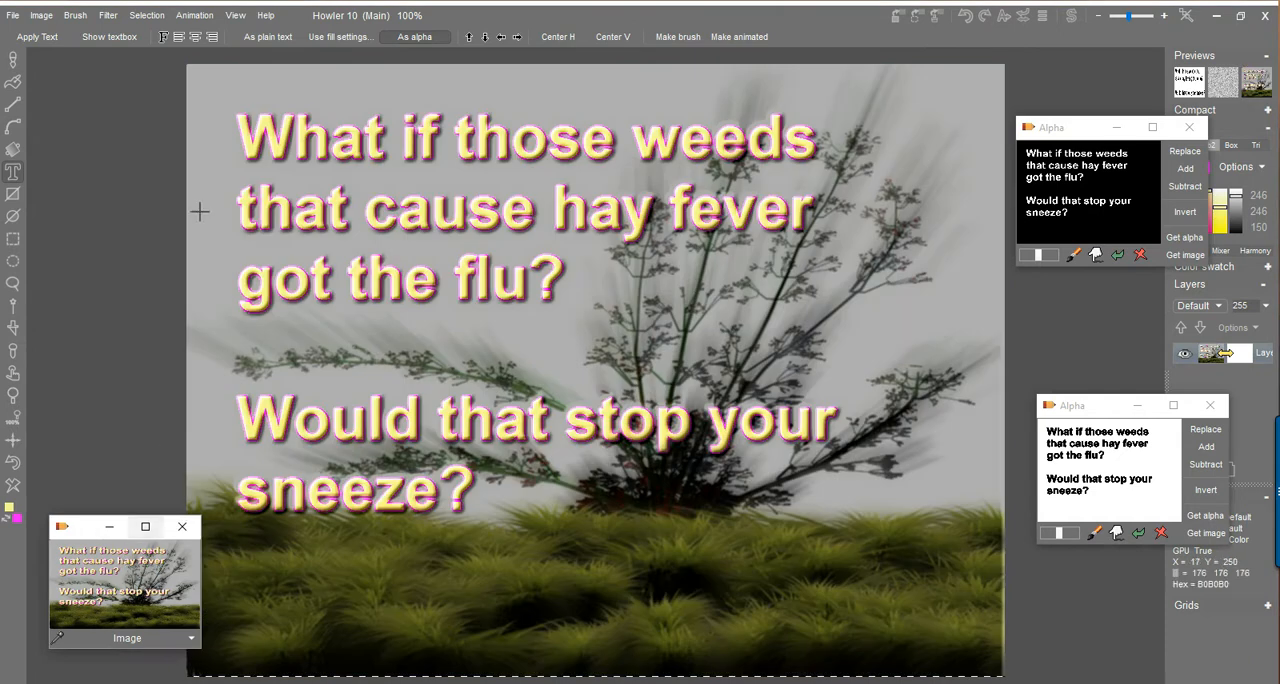
{"action": "left_click", "coordinate": [108, 15]}
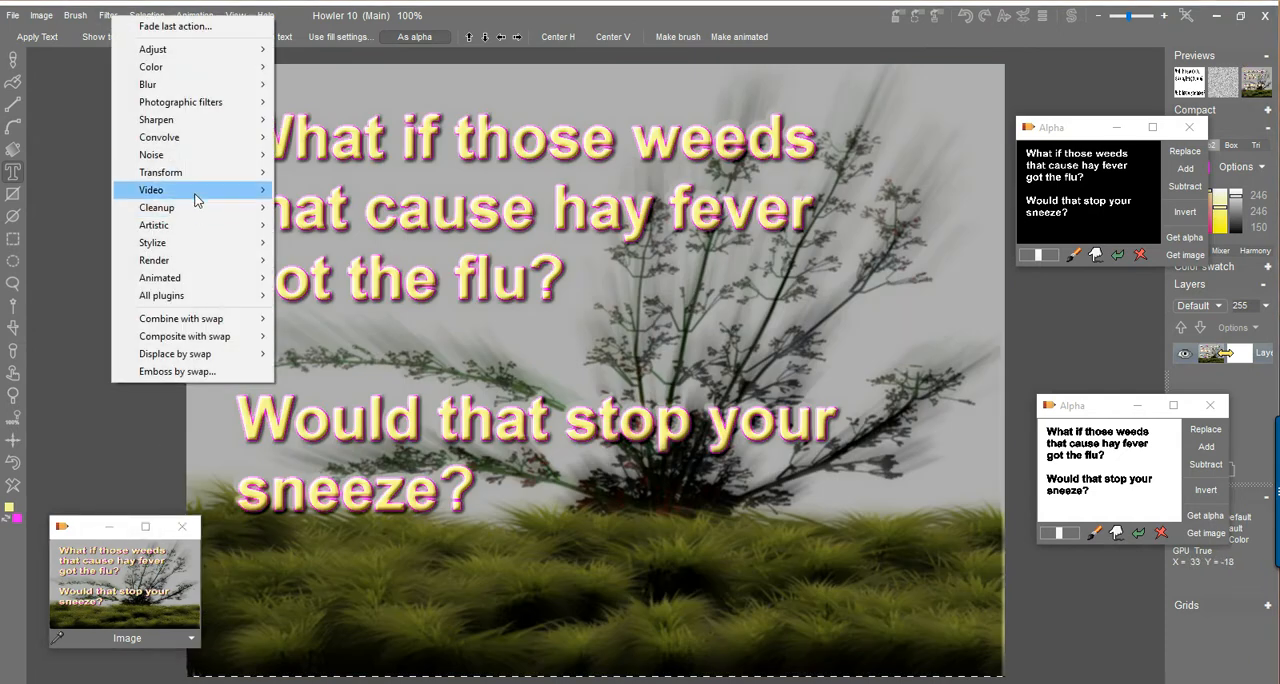
{"action": "mouse_move", "coordinate": [196, 188]}
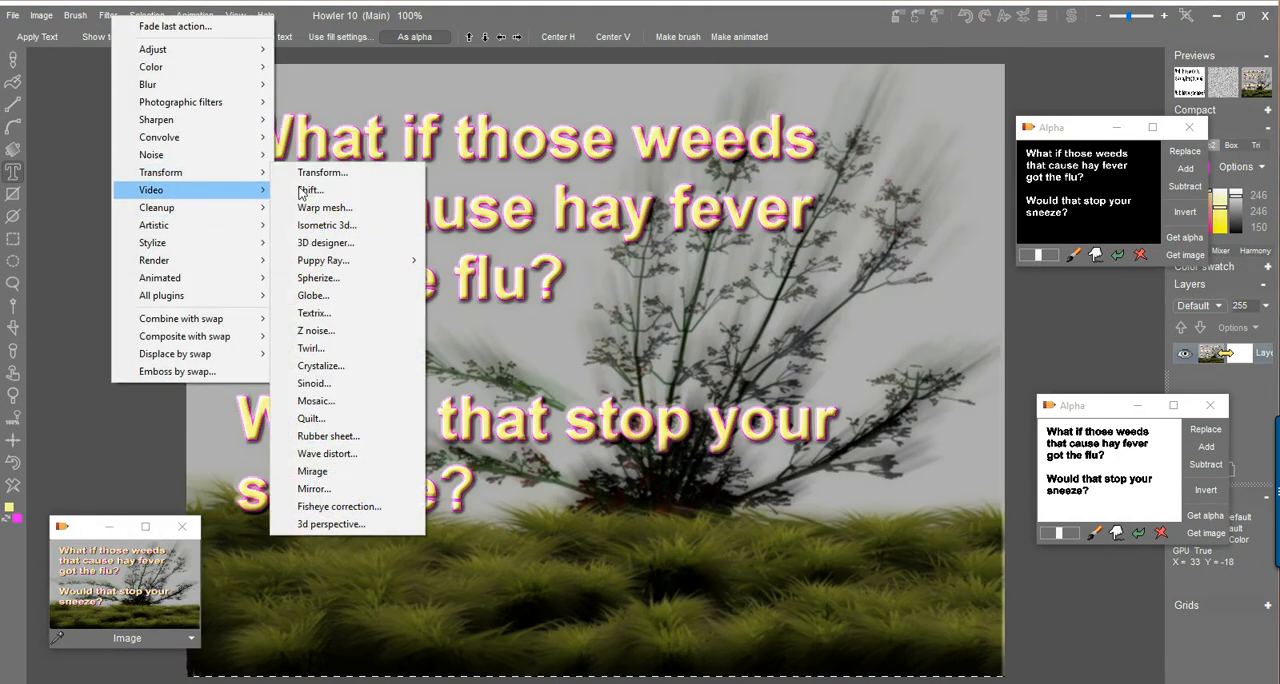
{"action": "left_click", "coordinate": [325, 243]}
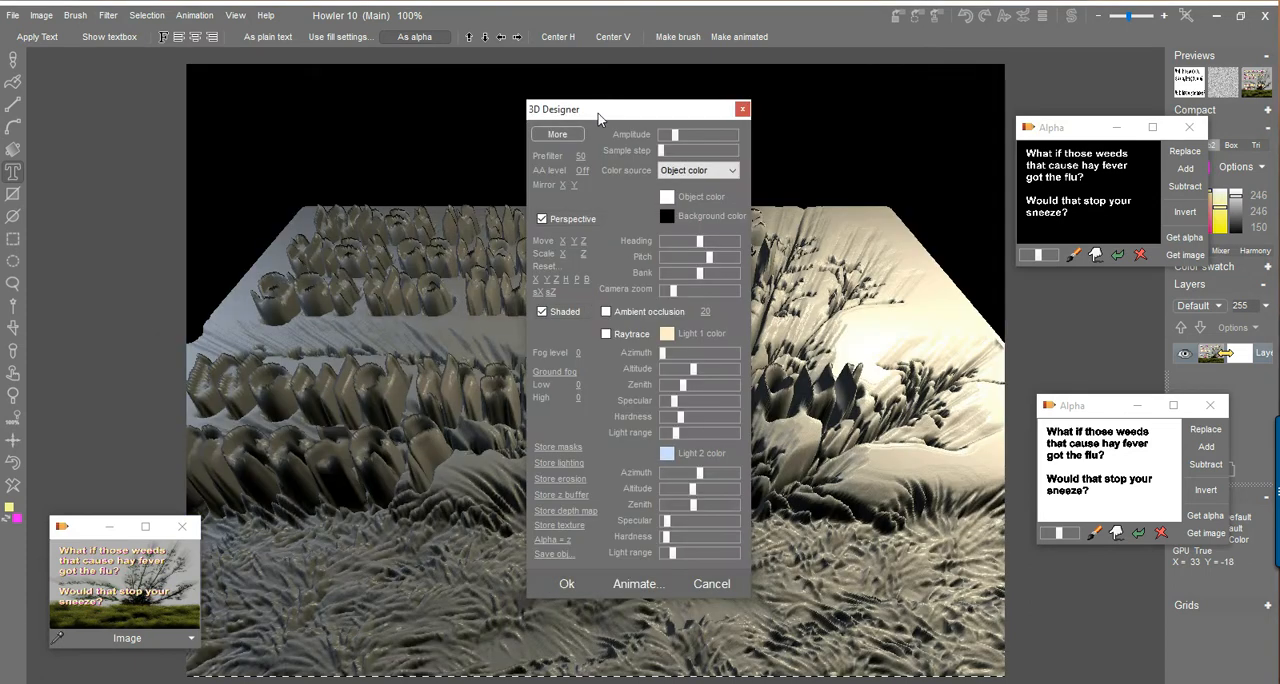
{"action": "mouse_move", "coordinate": [598, 118]}
{"action": "left_mouse_down"}
{"action": "mouse_move", "coordinate": [180, 95]}
{"action": "mouse_move", "coordinate": [145, 125]}
{"action": "left_mouse_up"}
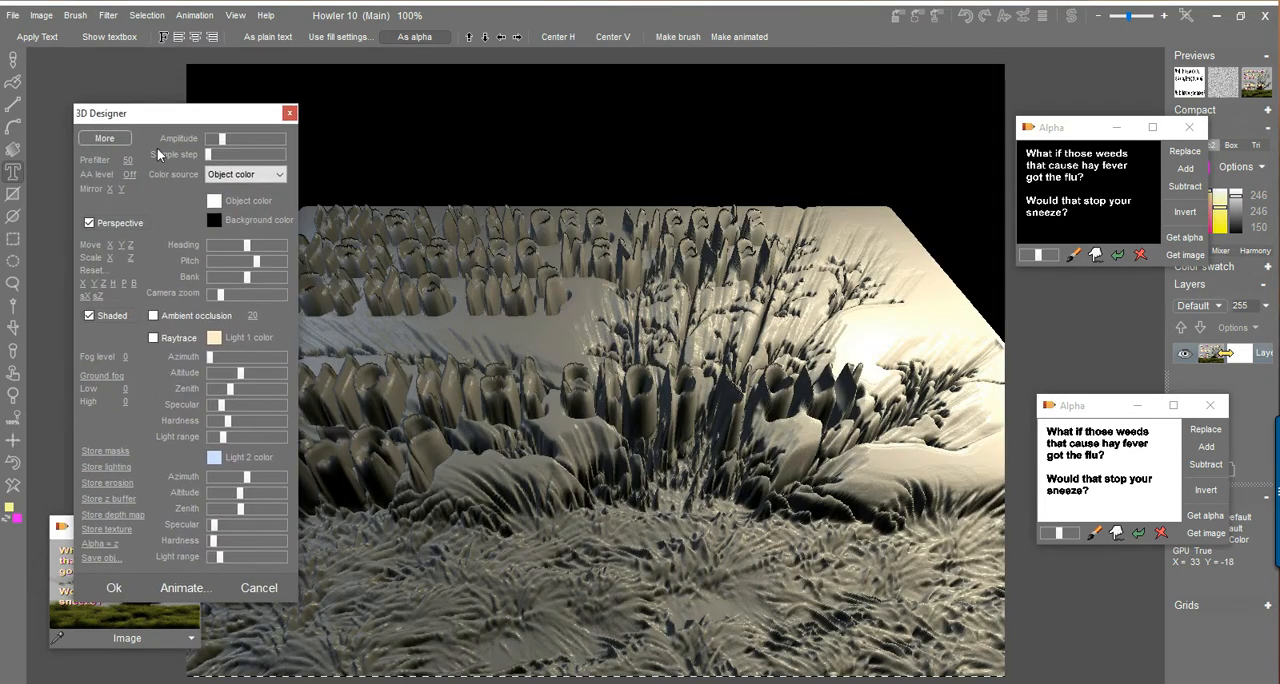
{"action": "left_click_drag", "start_coordinate": [133, 160], "coordinate": [121, 160]}
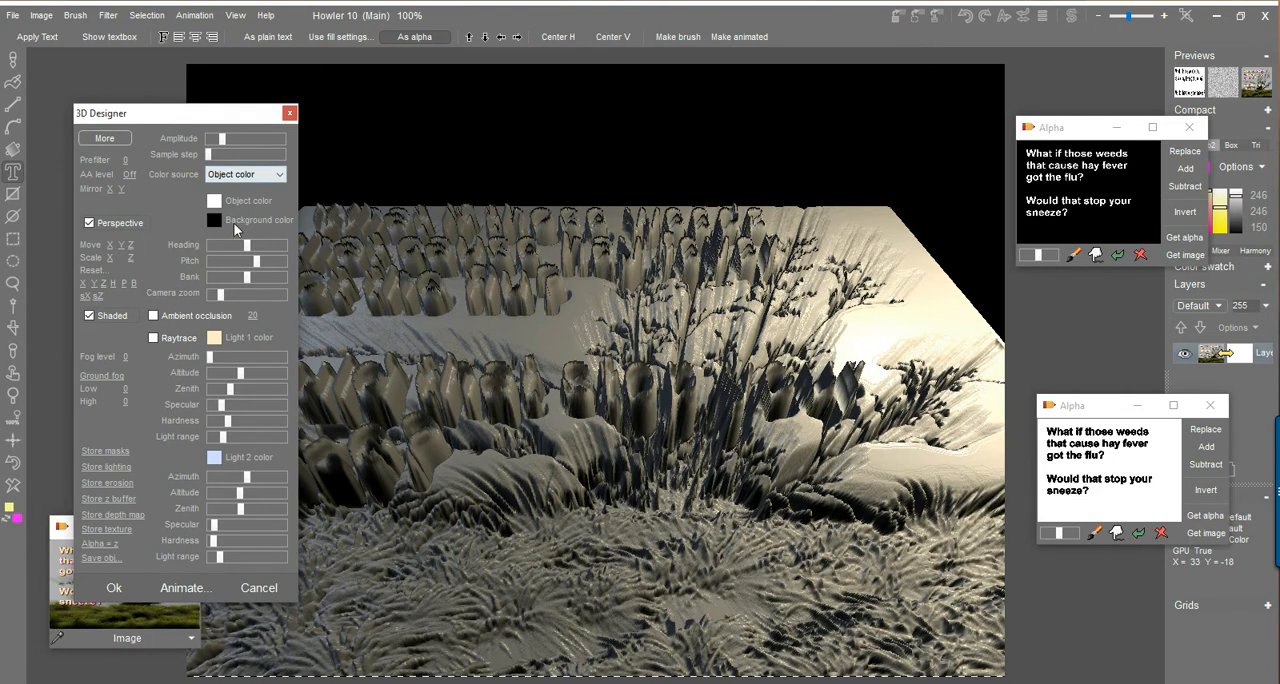
Lower the relief's amplitude and set its color source to From image.
{"action": "left_click_drag", "start_coordinate": [222, 140], "coordinate": [212, 145]}
{"action": "left_click", "coordinate": [250, 178]}
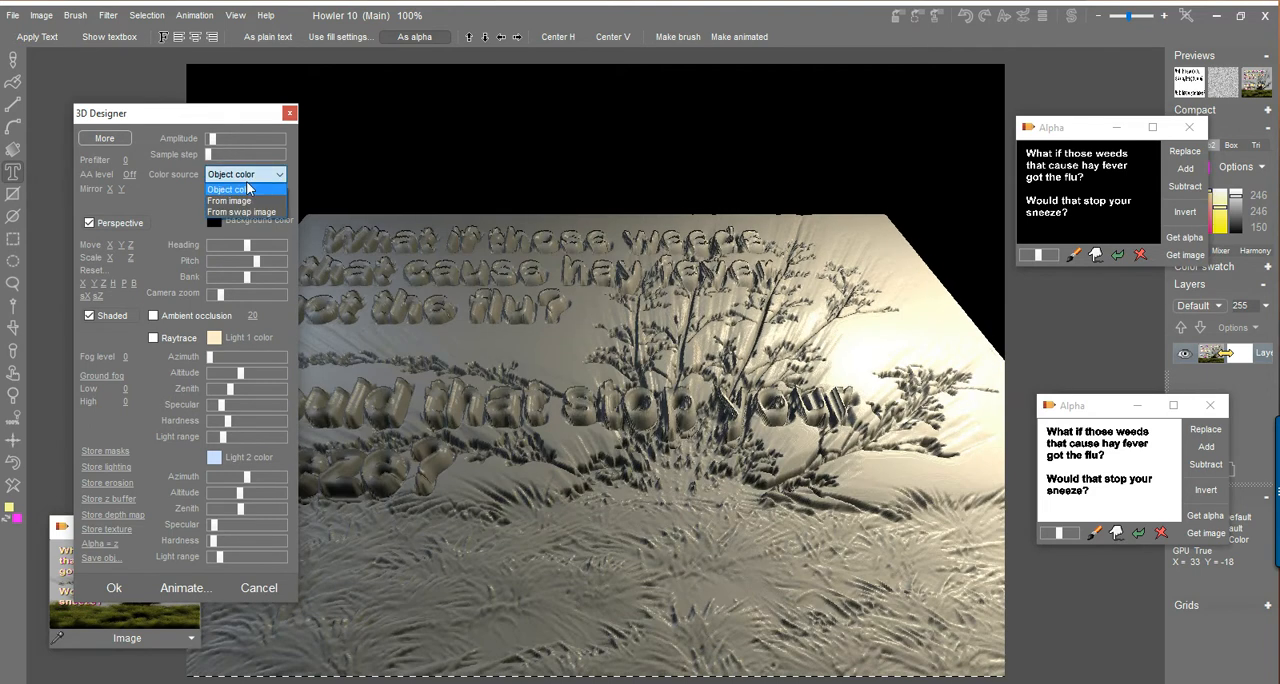
{"action": "left_click", "coordinate": [240, 201]}
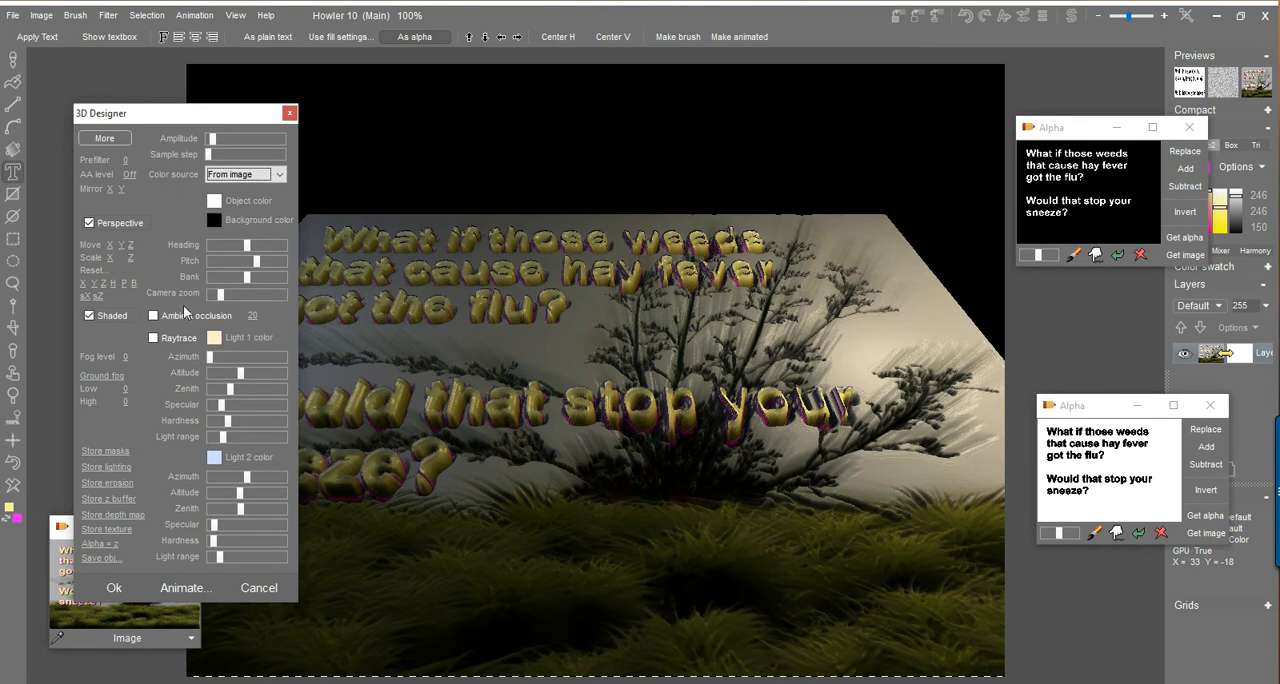
Adjust the heading, pitch and bank so the embossed image stands up like an angled wall, and apply the 3D Designer render.
{"action": "mouse_move", "coordinate": [248, 247]}
{"action": "left_mouse_down"}
{"action": "mouse_move", "coordinate": [274, 263]}
{"action": "mouse_move", "coordinate": [256, 268]}
{"action": "left_mouse_up"}
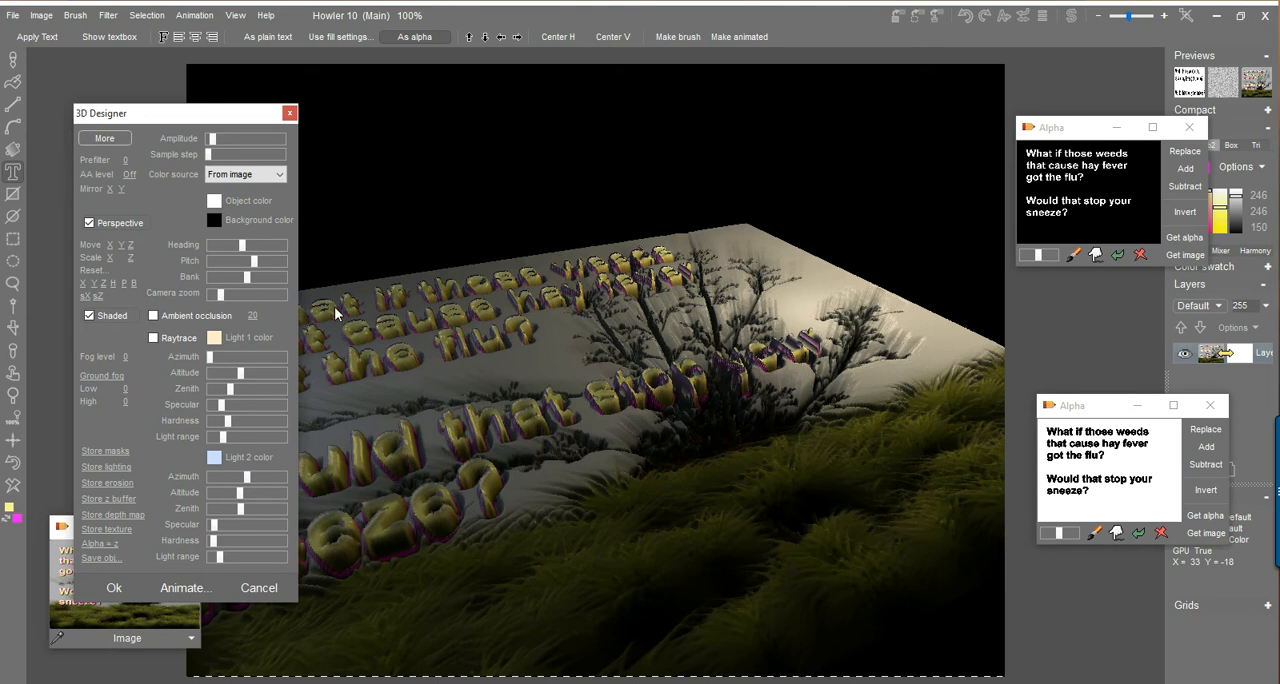
{"action": "left_click", "coordinate": [268, 265]}
{"action": "left_click_drag", "start_coordinate": [244, 245], "coordinate": [239, 287]}
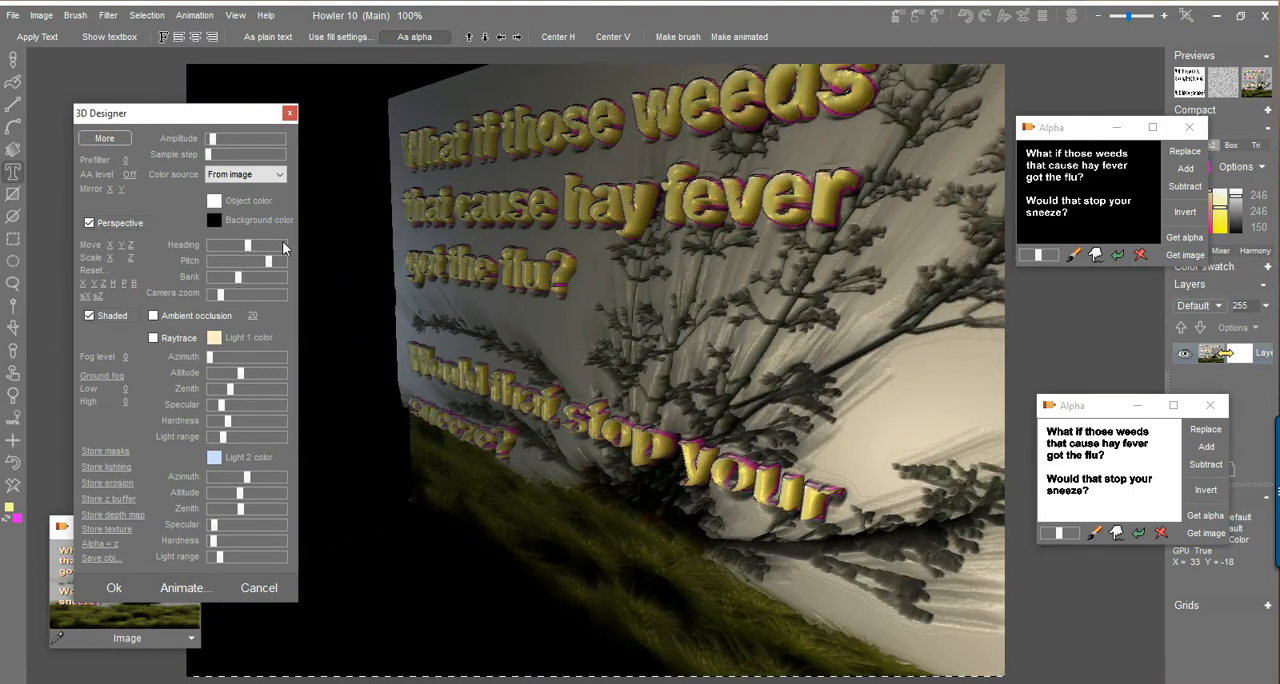
{"action": "left_click_drag", "start_coordinate": [220, 113], "coordinate": [249, 83]}
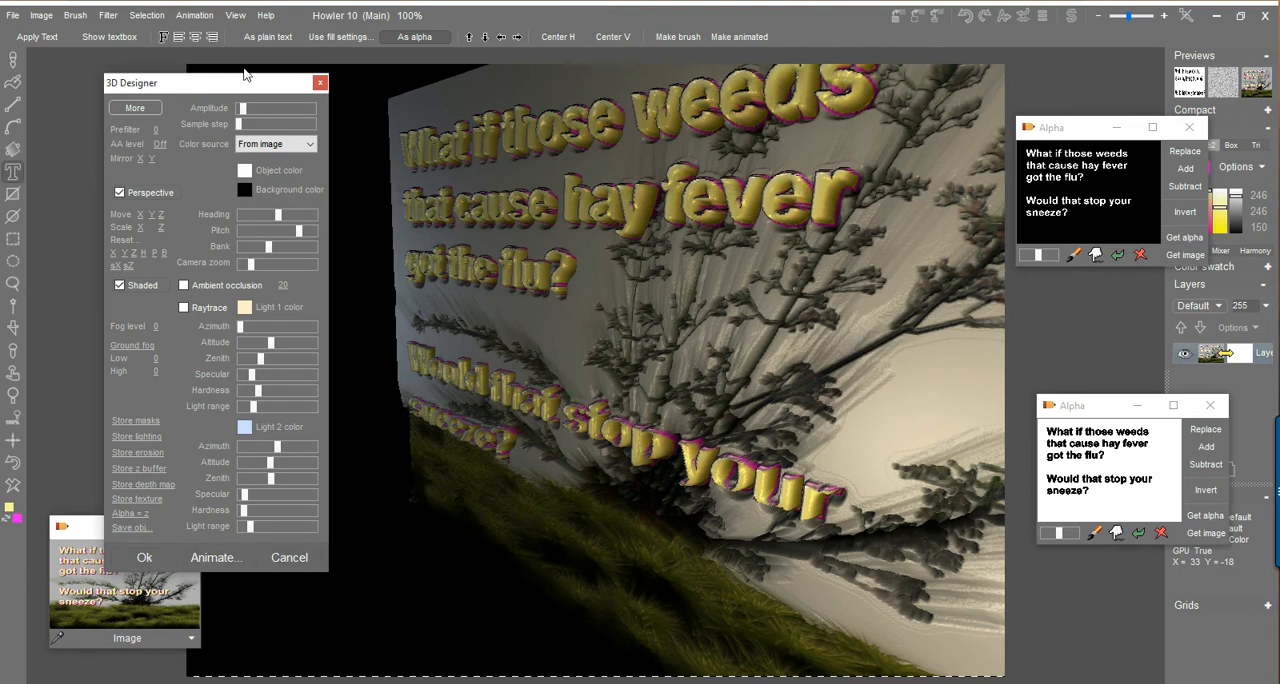
{"action": "mouse_move", "coordinate": [233, 78]}
{"action": "left_mouse_down"}
{"action": "mouse_move", "coordinate": [250, 77]}
{"action": "mouse_move", "coordinate": [232, 64]}
{"action": "left_mouse_up"}
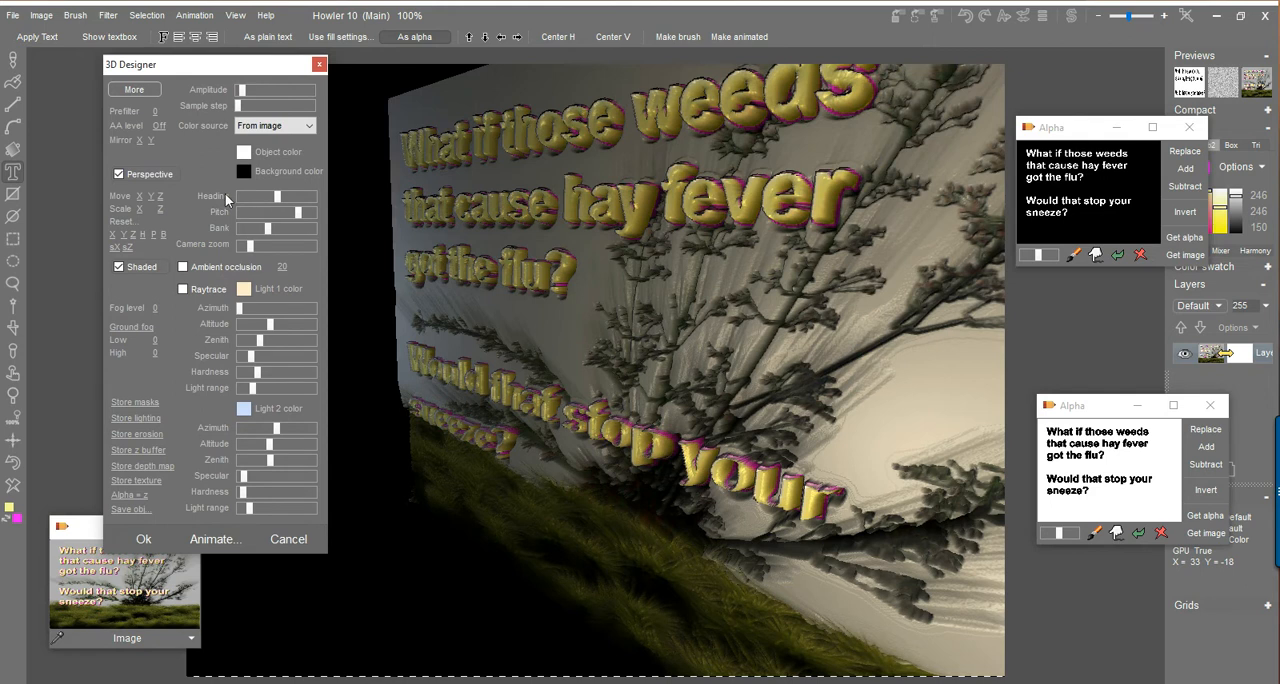
{"action": "left_click", "coordinate": [144, 540]}
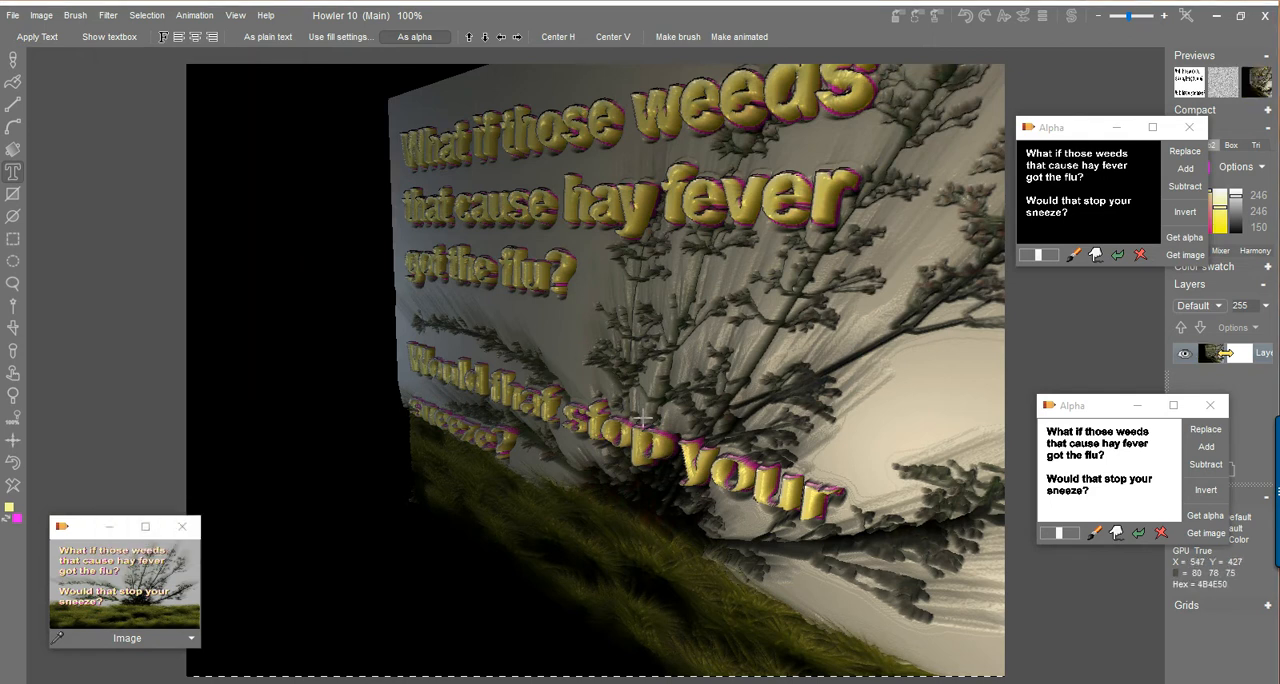
Move the two Alpha windows lower to uncover the color controls, and widen the stored-image window.
{"action": "left_click_drag", "start_coordinate": [1079, 406], "coordinate": [1089, 486]}
{"action": "left_click_drag", "start_coordinate": [1050, 130], "coordinate": [1086, 288]}
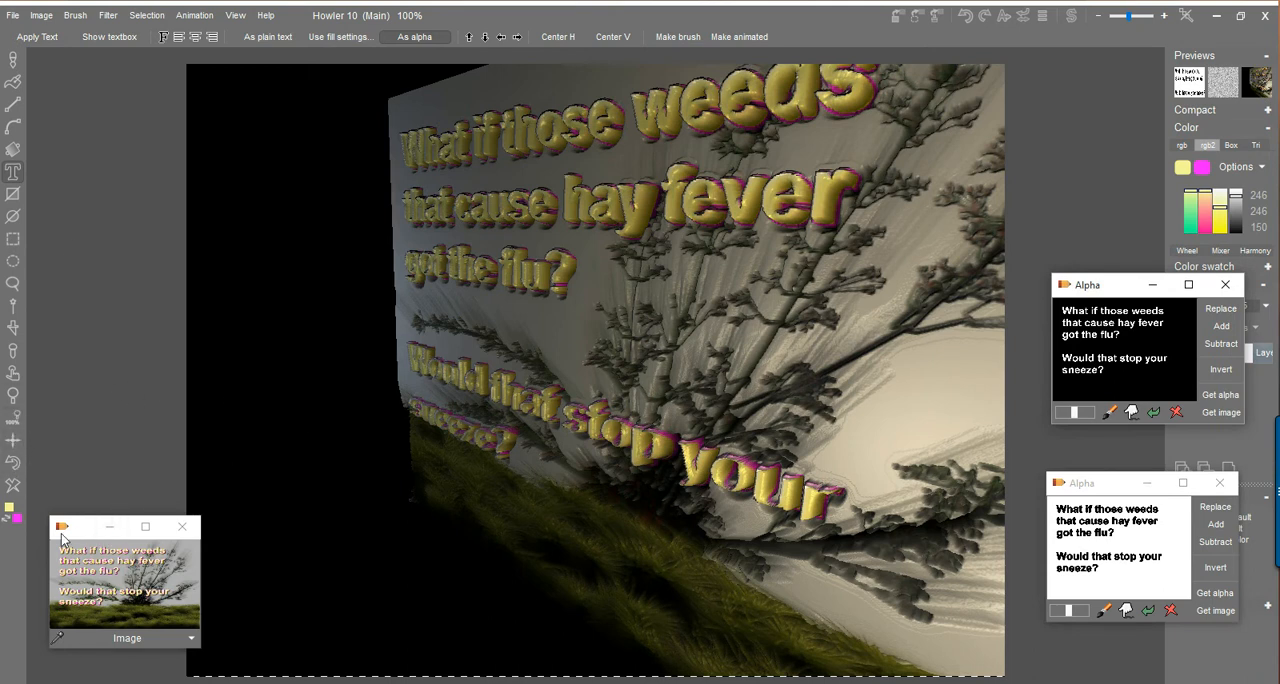
{"action": "left_click_drag", "start_coordinate": [202, 558], "coordinate": [227, 566]}
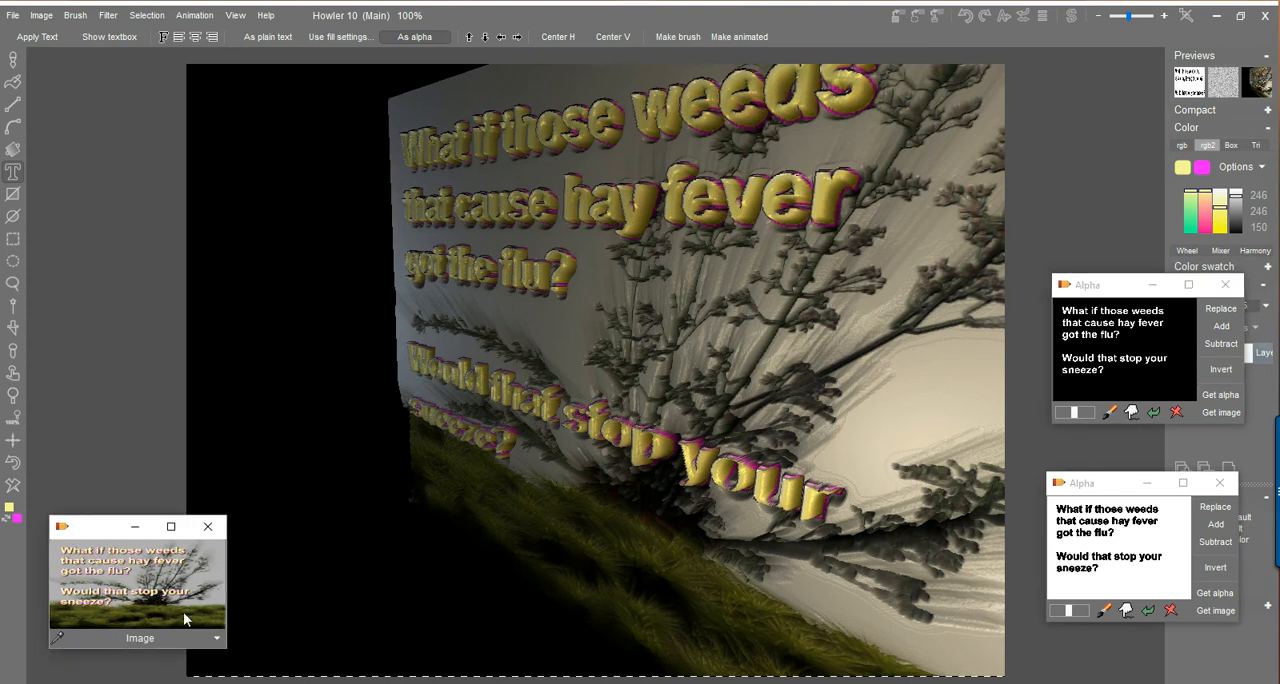
Restore the stored text-and-weeds image and make it seamless with 8% trim in x and y, keeping the original size.
{"action": "left_click", "coordinate": [121, 588]}
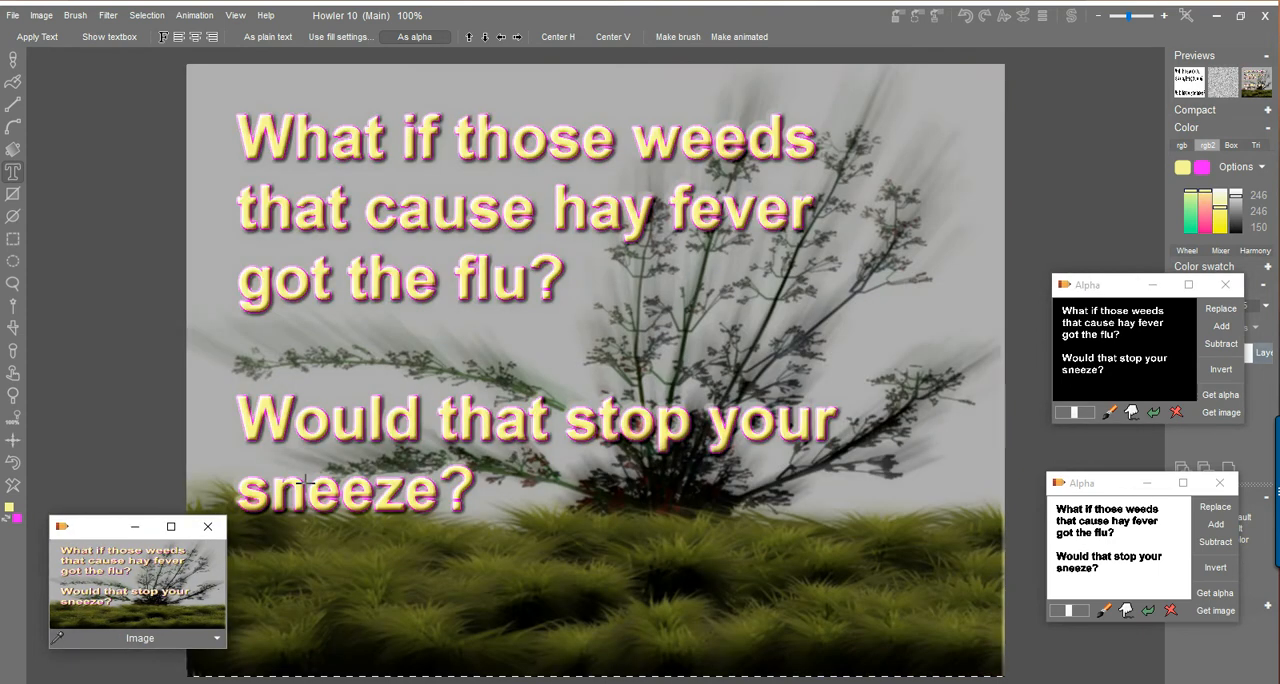
{"action": "left_click", "coordinate": [109, 15]}
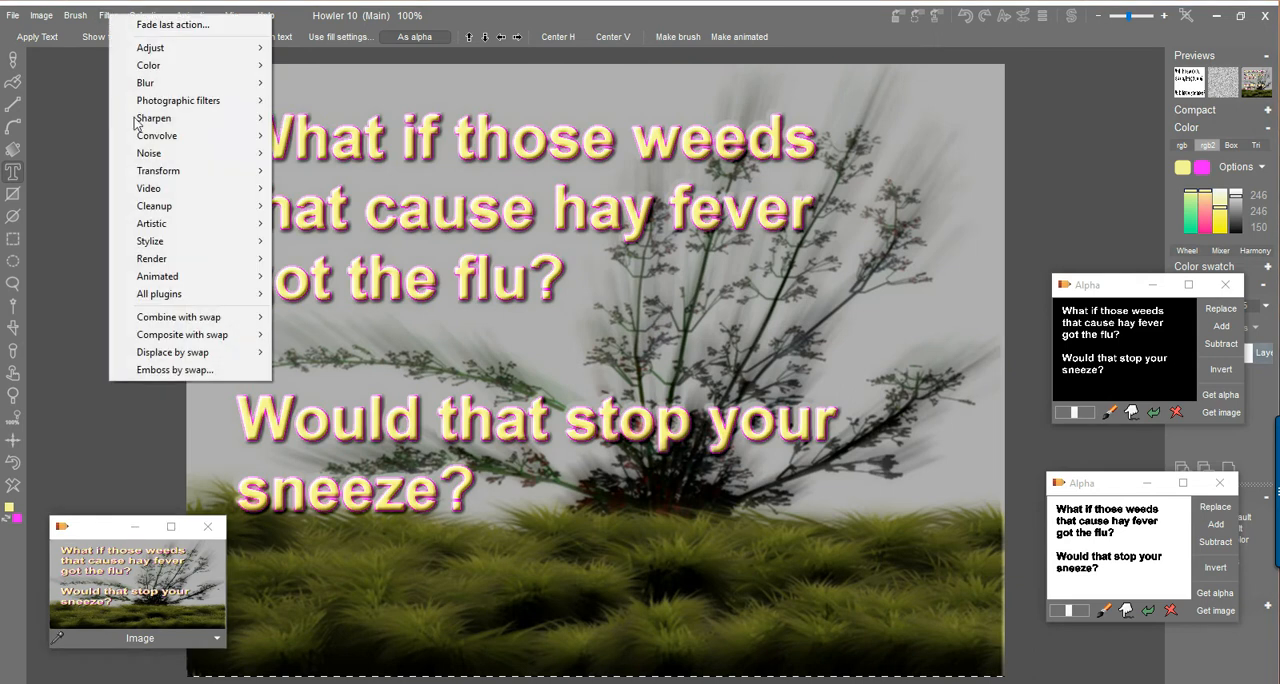
{"action": "left_click", "coordinate": [133, 3]}
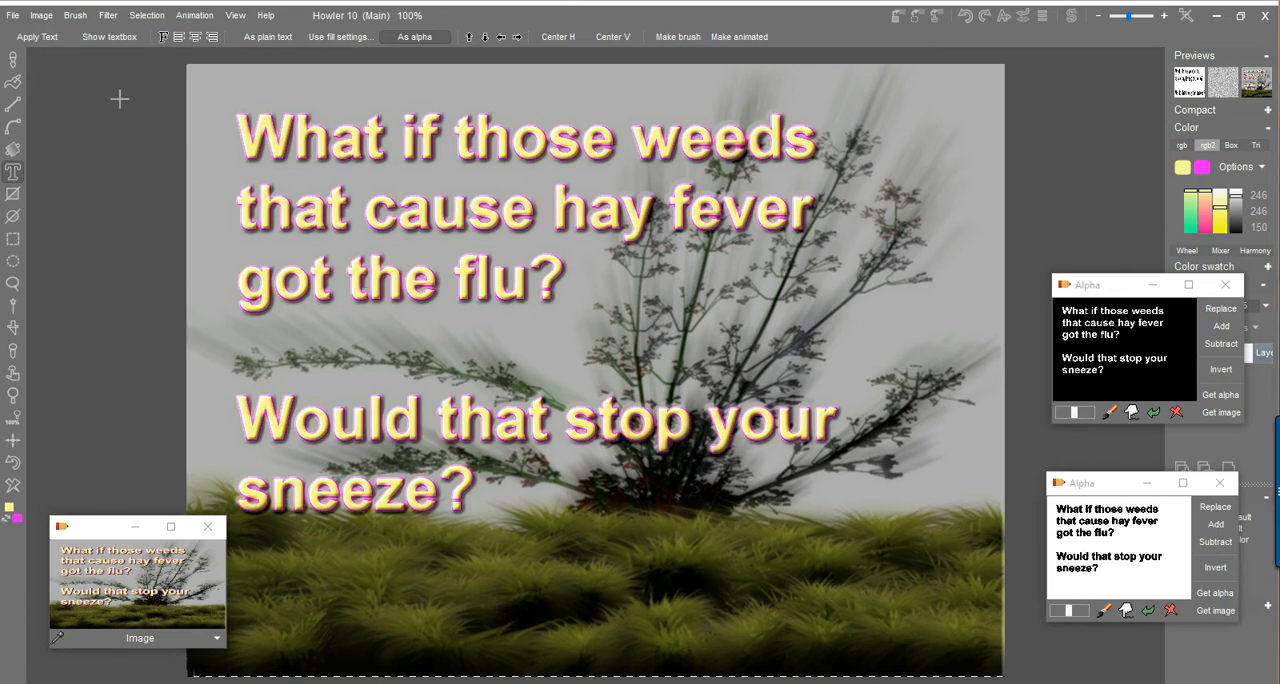
{"action": "left_click", "coordinate": [48, 15]}
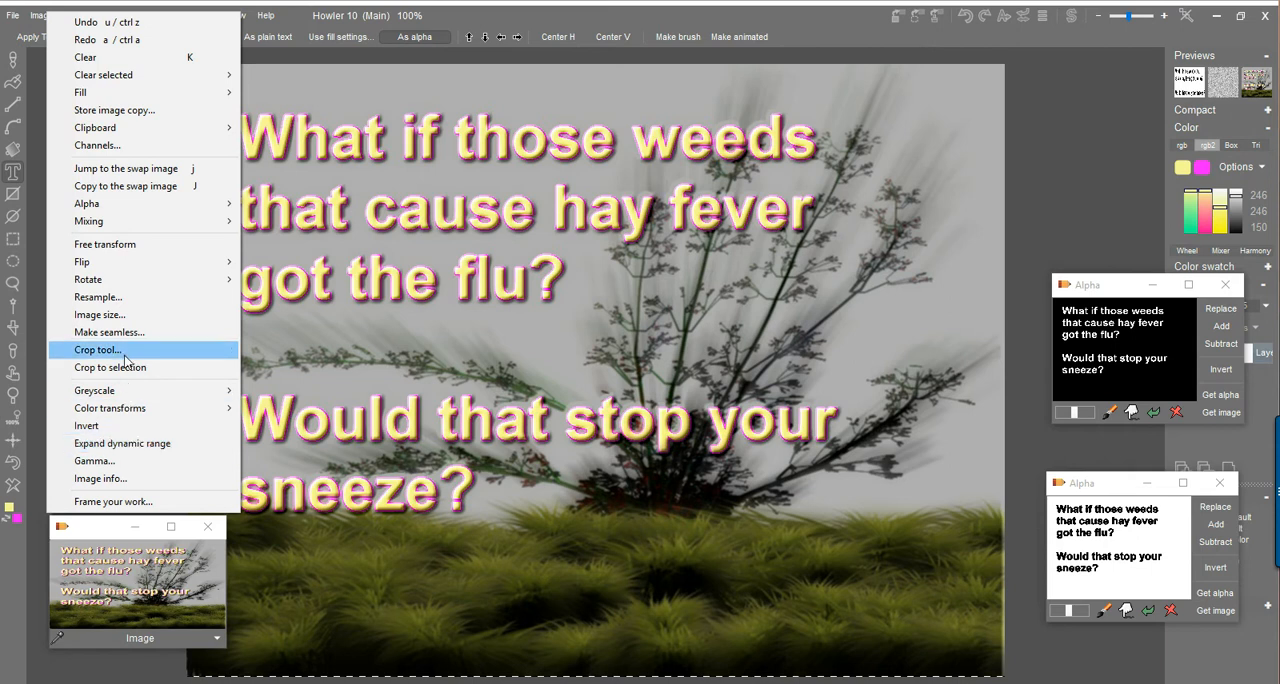
{"action": "left_click", "coordinate": [110, 332]}
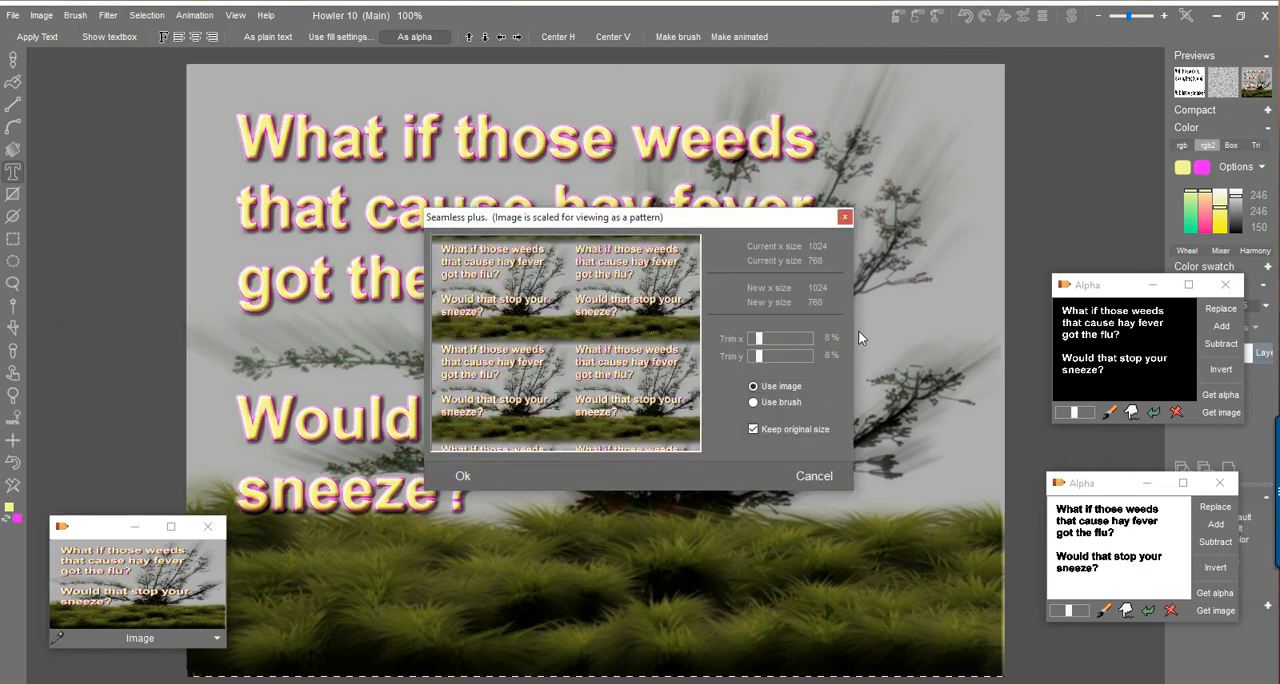
{"action": "left_click", "coordinate": [458, 476]}
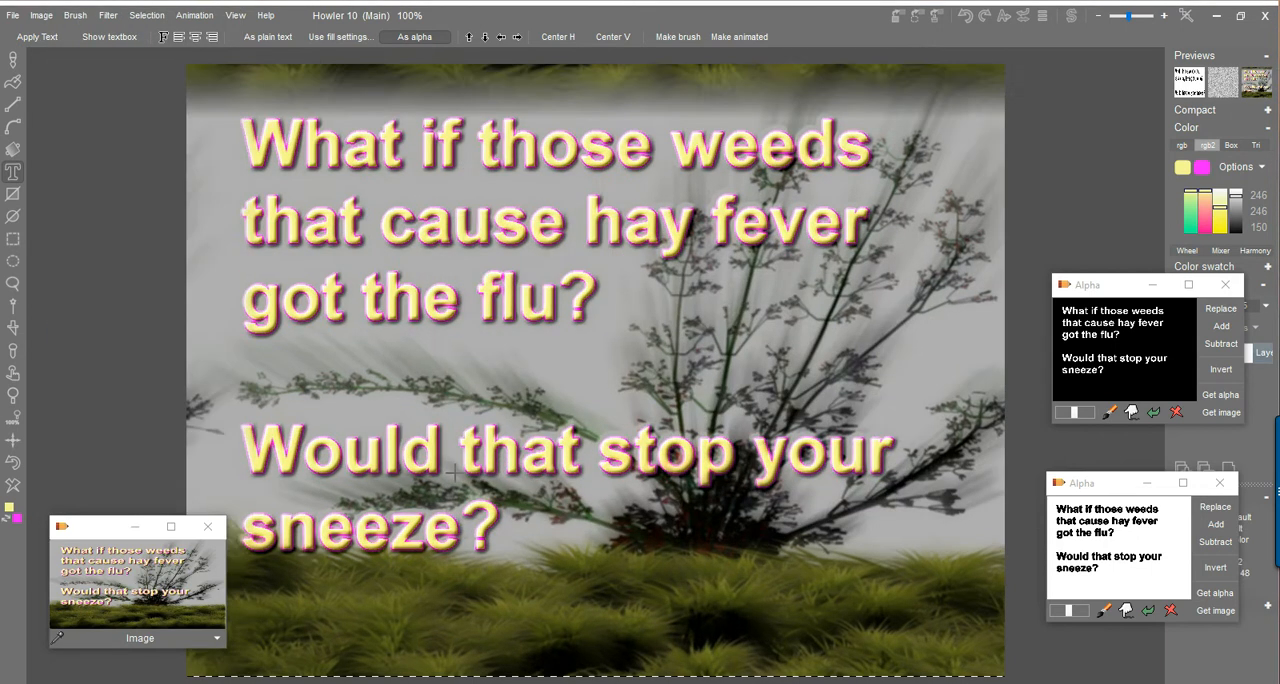
Store a copy of the seamless text-and-weeds image.
{"action": "left_click", "coordinate": [40, 15]}
{"action": "left_click", "coordinate": [116, 127]}
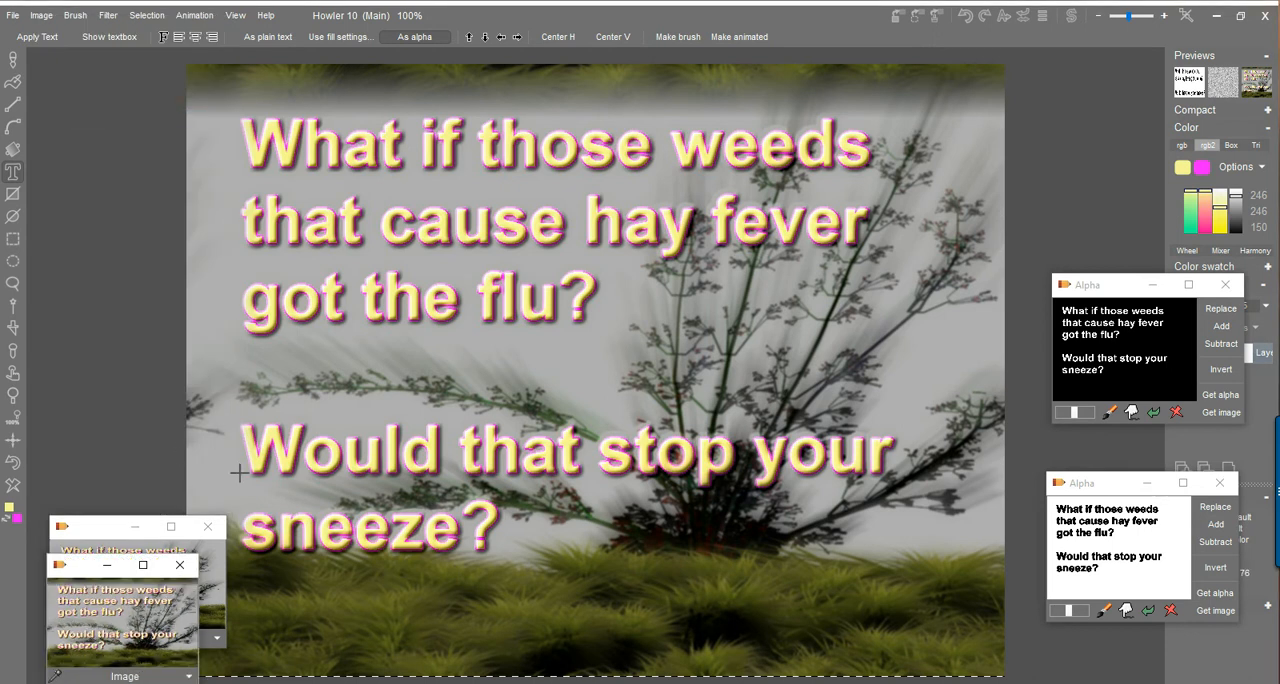
{"action": "left_click", "coordinate": [106, 15]}
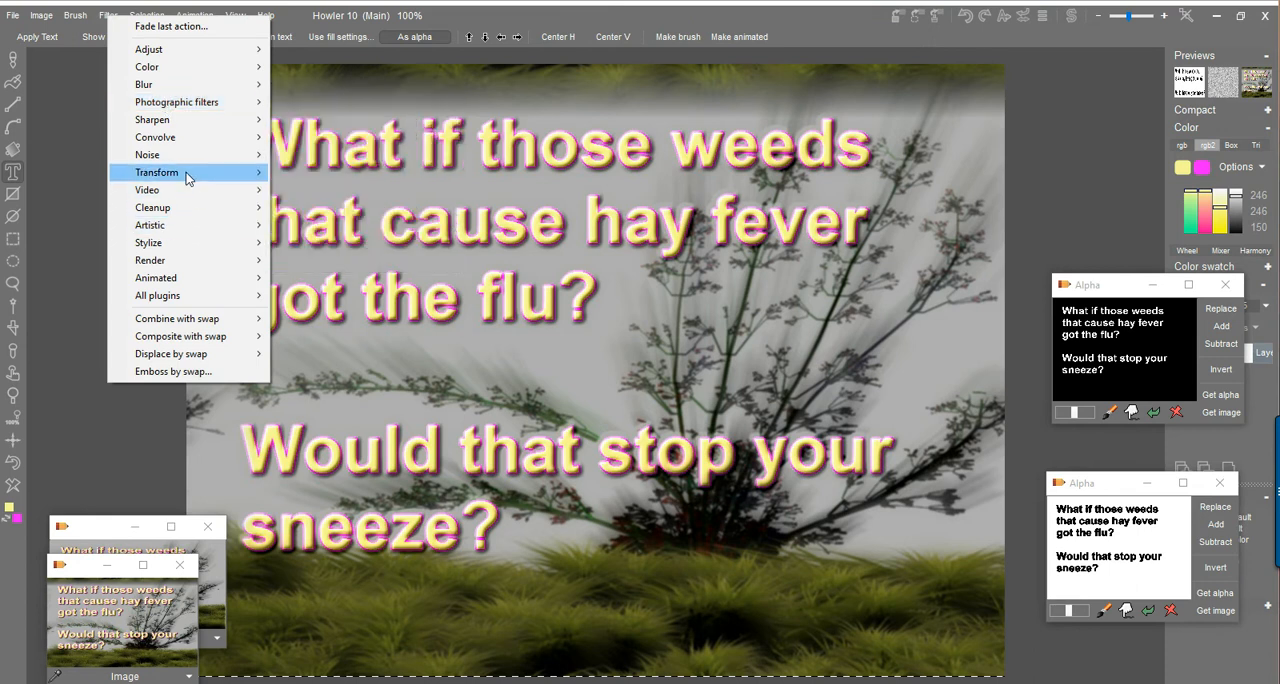
{"action": "mouse_move", "coordinate": [186, 172]}
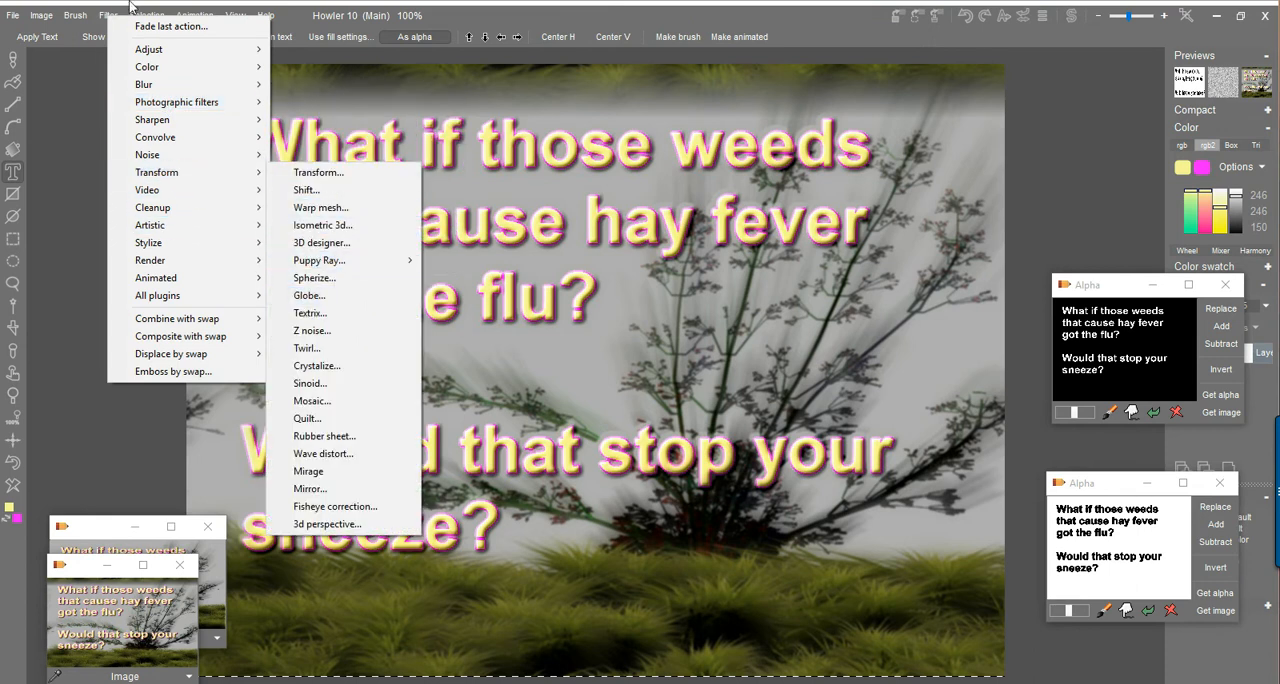
{"action": "left_click", "coordinate": [240, 3]}
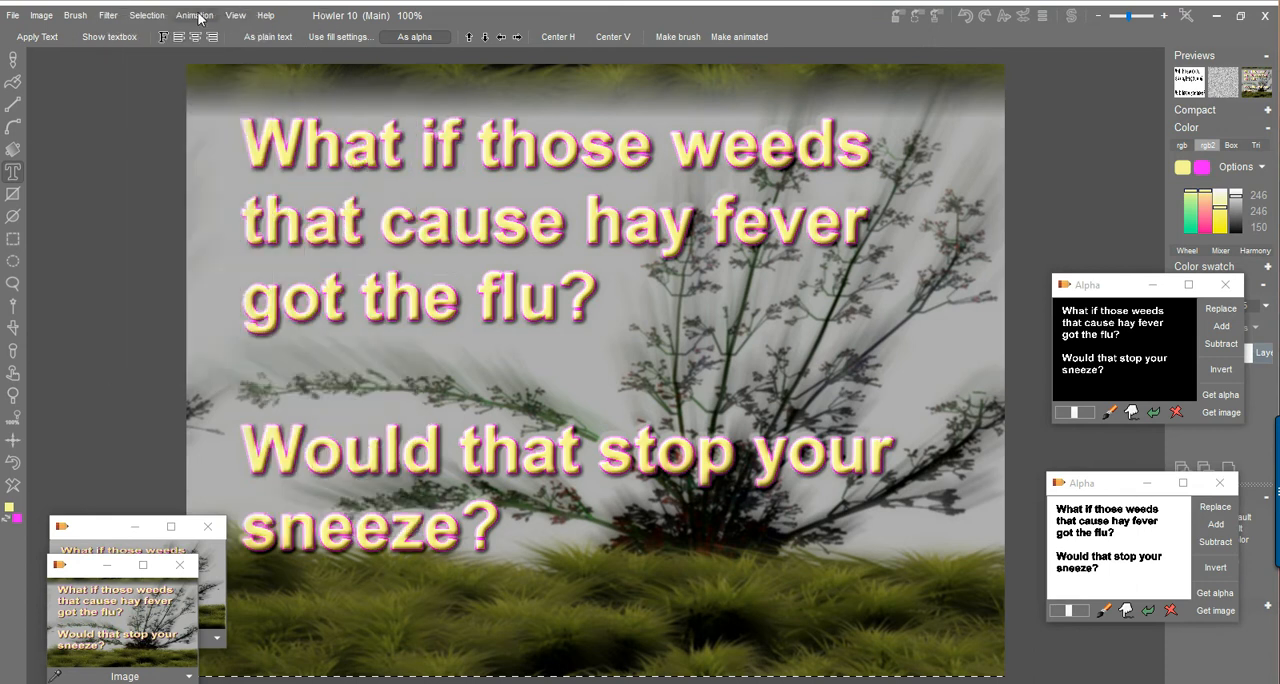
Create a 99-frame animation at 30 fps, initializing every frame as a copy of the current frame.
{"action": "left_click", "coordinate": [196, 16]}
{"action": "left_click", "coordinate": [237, 22]}
{"action": "type", "text": "99"}
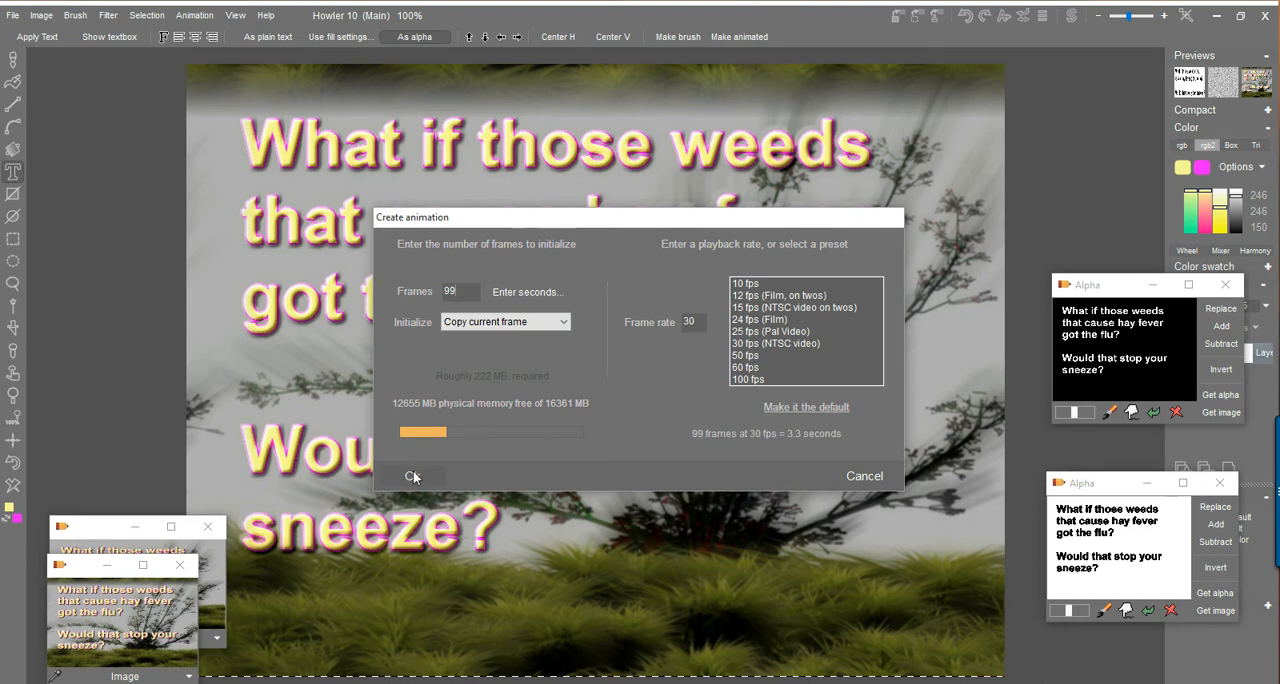
{"action": "left_click", "coordinate": [412, 472]}
{"action": "scroll", "coordinate": [646, 470], "scroll_direction": "down", "scroll_amount": 1}
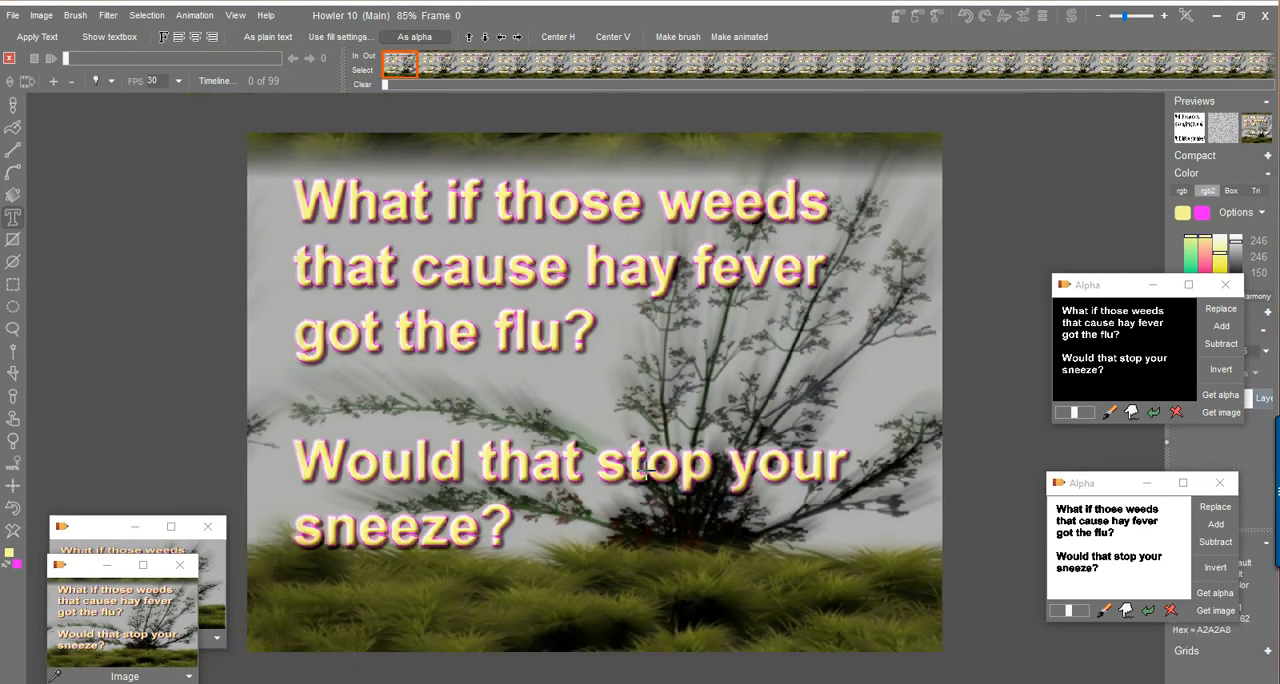
{"action": "left_click", "coordinate": [107, 17]}
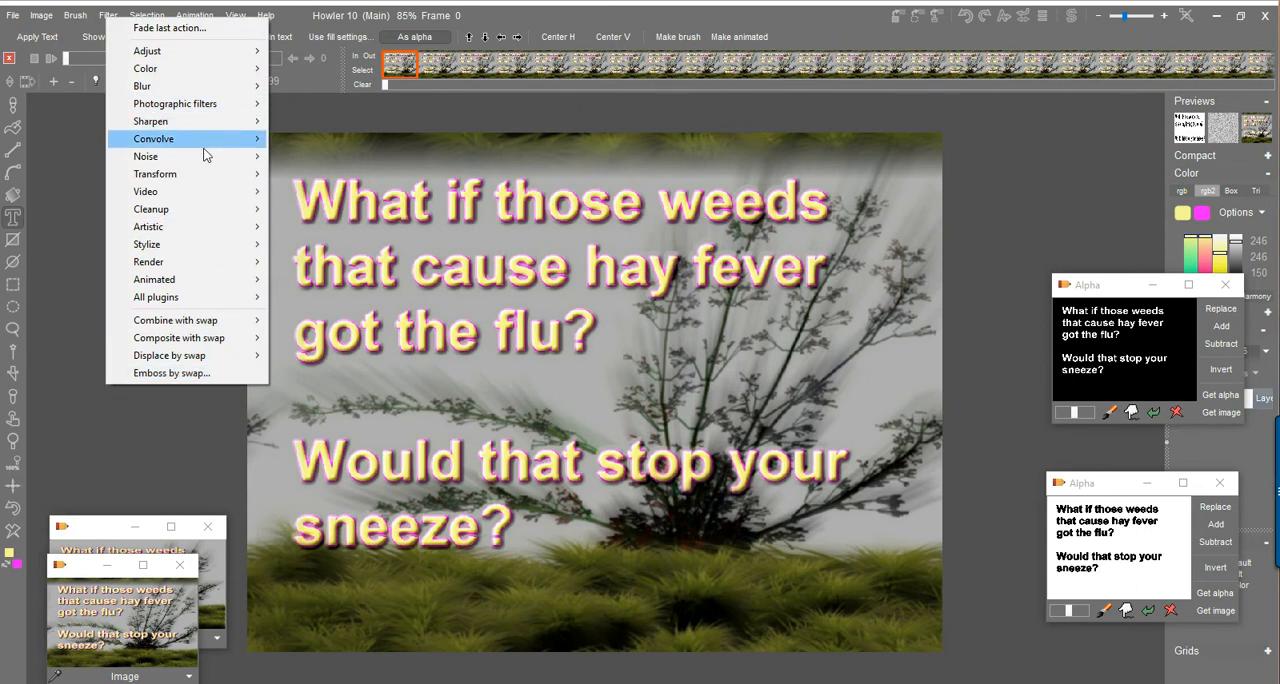
{"action": "mouse_move", "coordinate": [203, 180]}
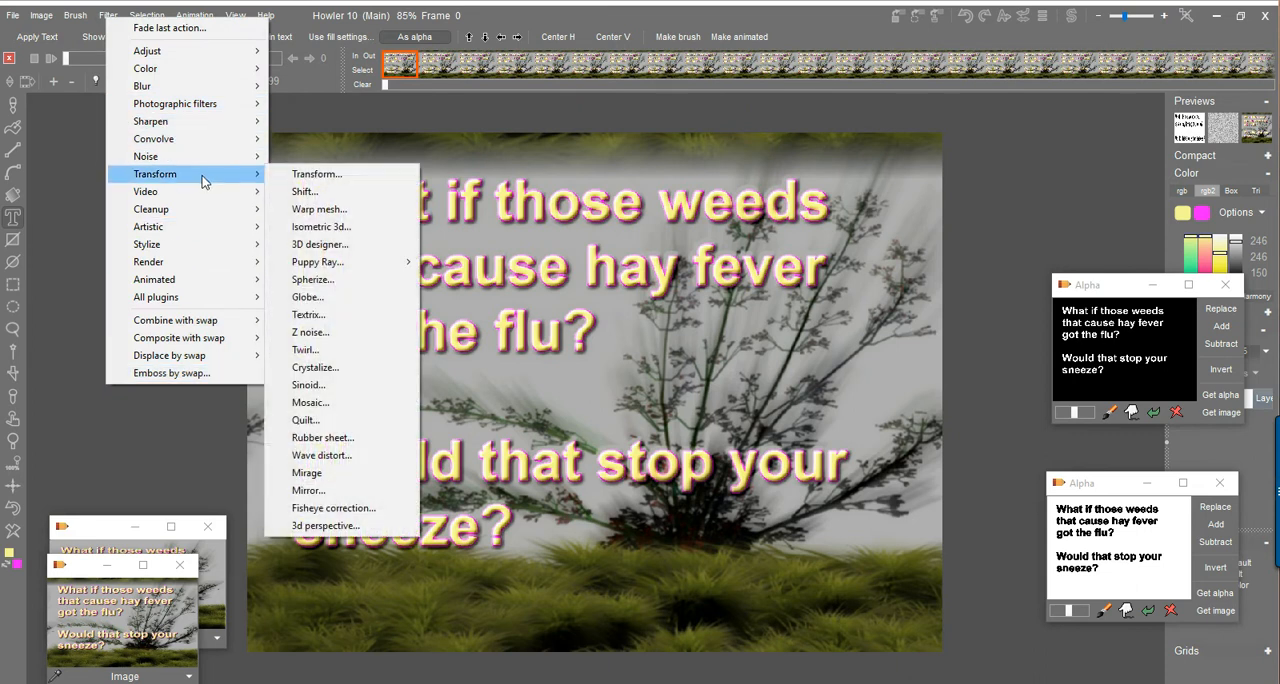
{"action": "left_click", "coordinate": [353, 248]}
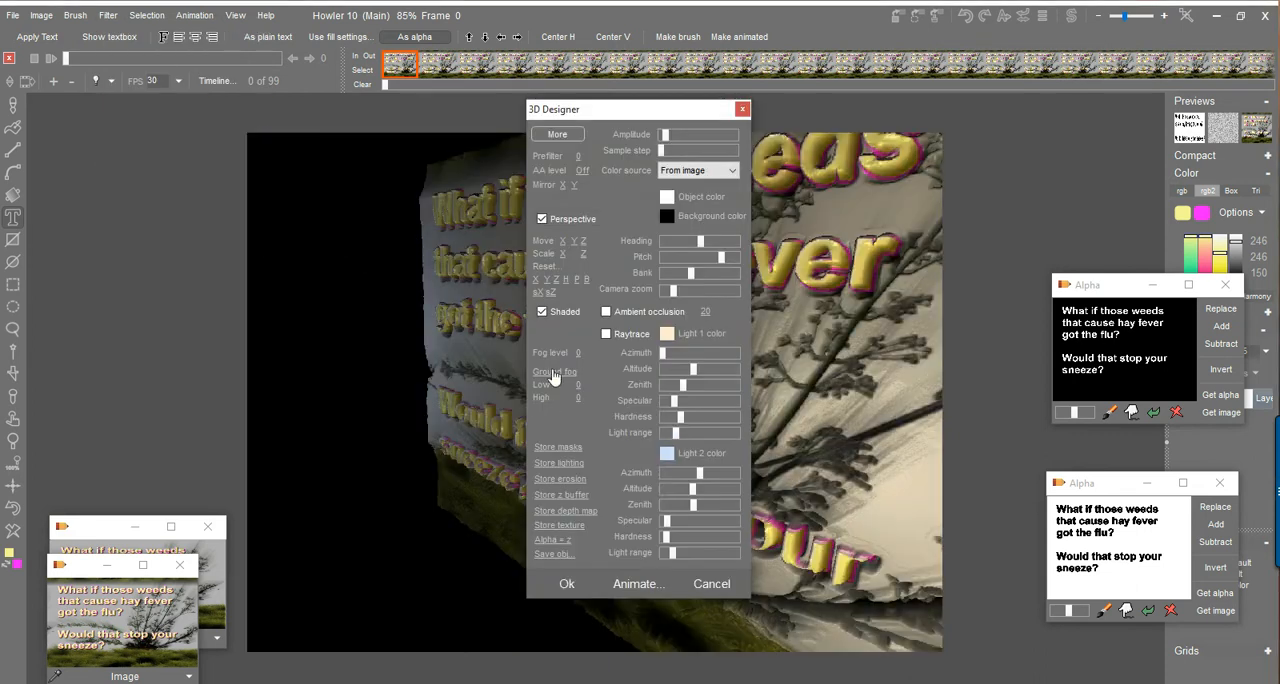
{"action": "left_click_drag", "start_coordinate": [614, 121], "coordinate": [178, 117]}
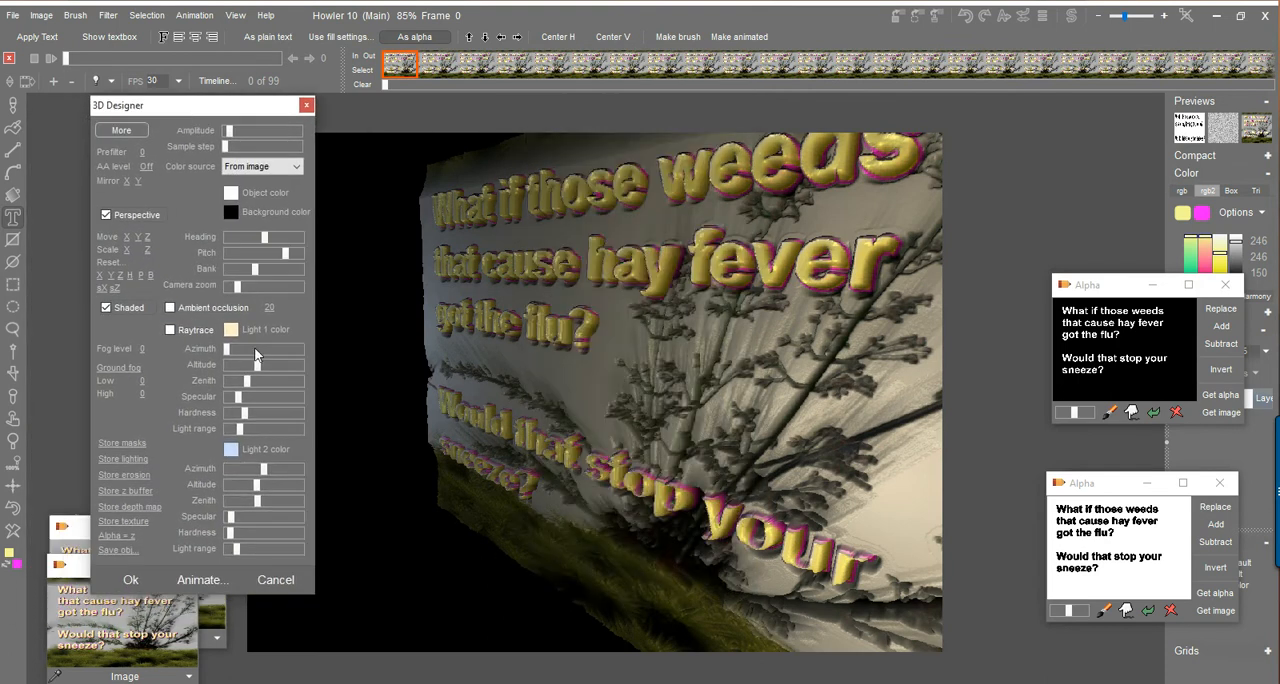
{"action": "mouse_move", "coordinate": [287, 260]}
{"action": "left_mouse_down"}
{"action": "mouse_move", "coordinate": [275, 258]}
{"action": "mouse_move", "coordinate": [287, 257]}
{"action": "left_mouse_up"}
{"action": "left_click", "coordinate": [280, 580]}
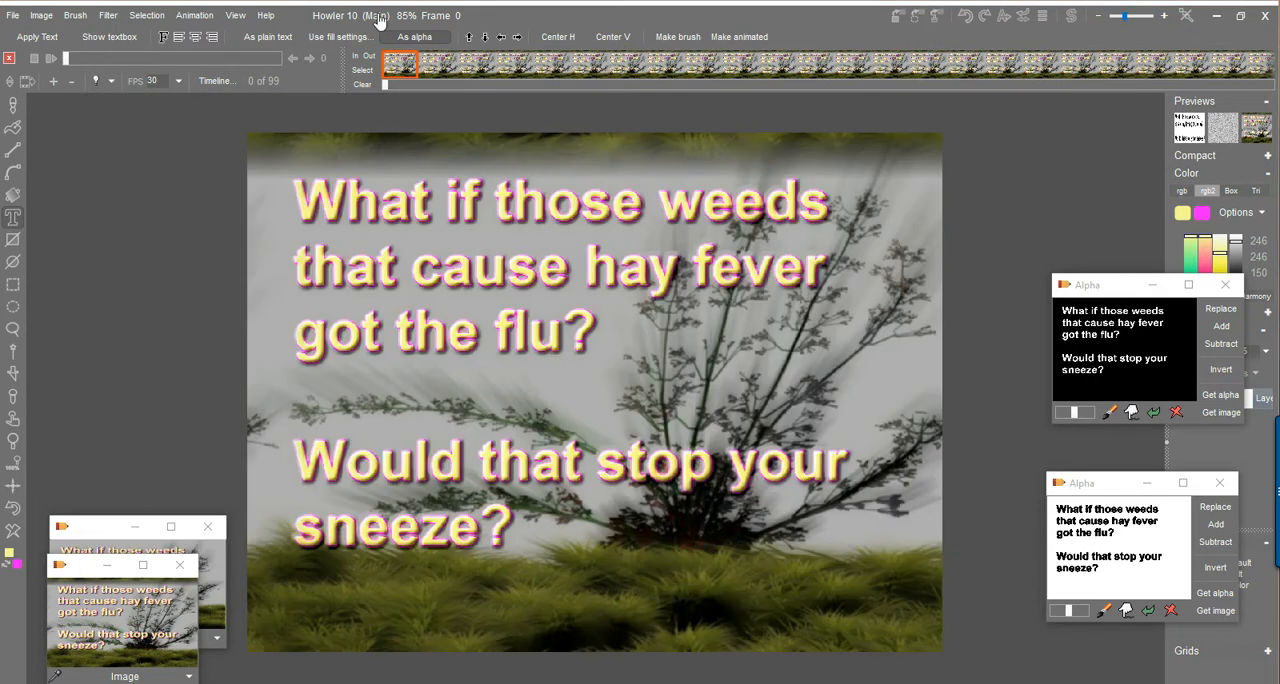
Try rendering the seamless image as terrain with Puppy Ray GPU, rotating and moving the camera, and undo the render.
{"action": "left_click", "coordinate": [120, 16]}
{"action": "mouse_move", "coordinate": [212, 176]}
{"action": "mouse_move", "coordinate": [340, 262]}
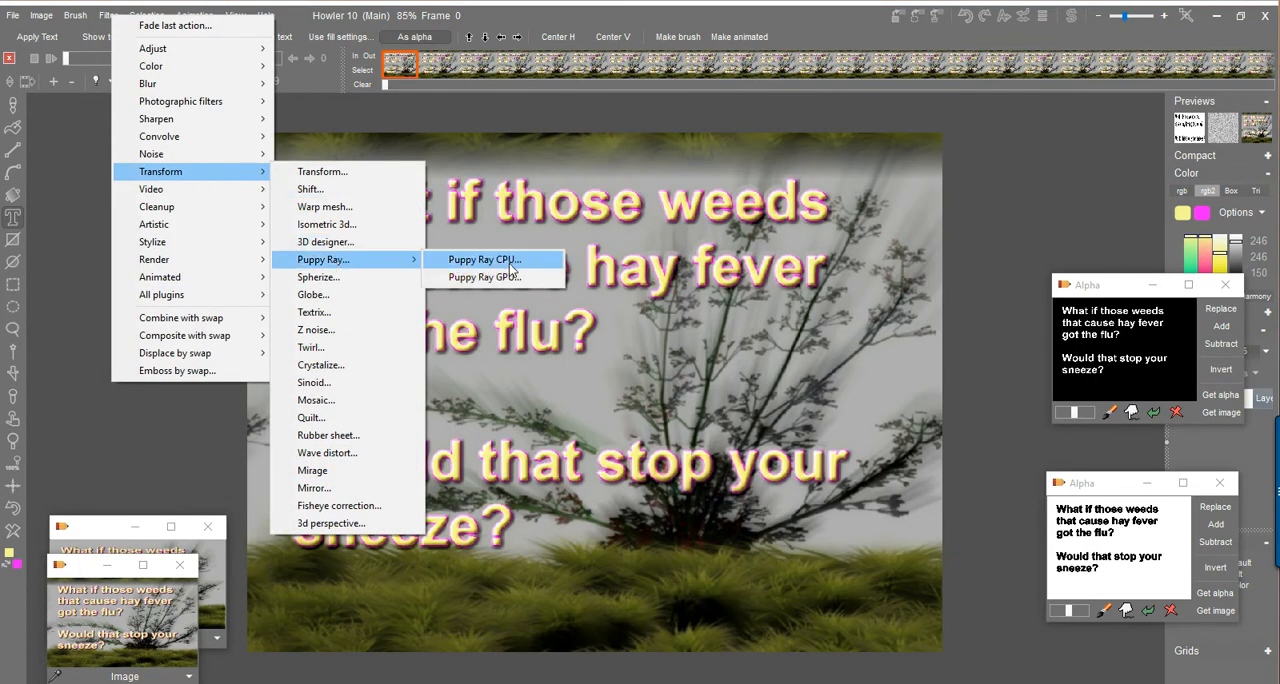
{"action": "left_click", "coordinate": [470, 279]}
{"action": "left_click_drag", "start_coordinate": [640, 163], "coordinate": [197, 168]}
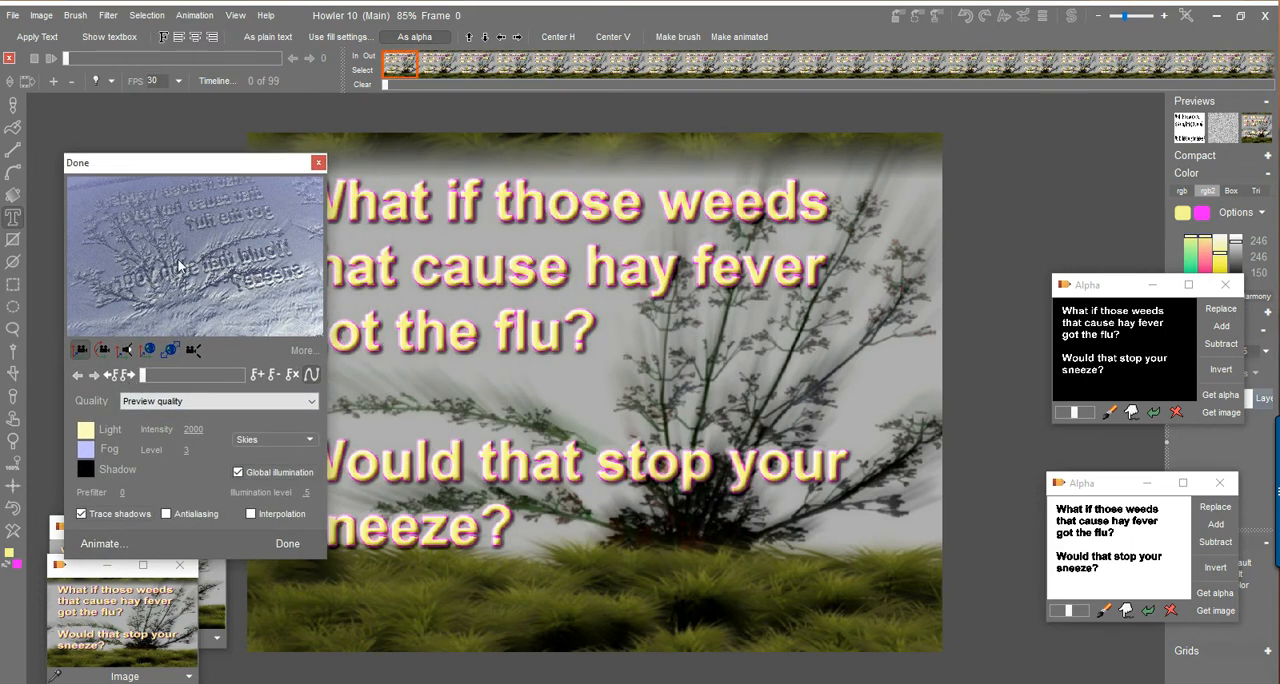
{"action": "left_click_drag", "start_coordinate": [180, 271], "coordinate": [196, 245]}
{"action": "left_click", "coordinate": [106, 350]}
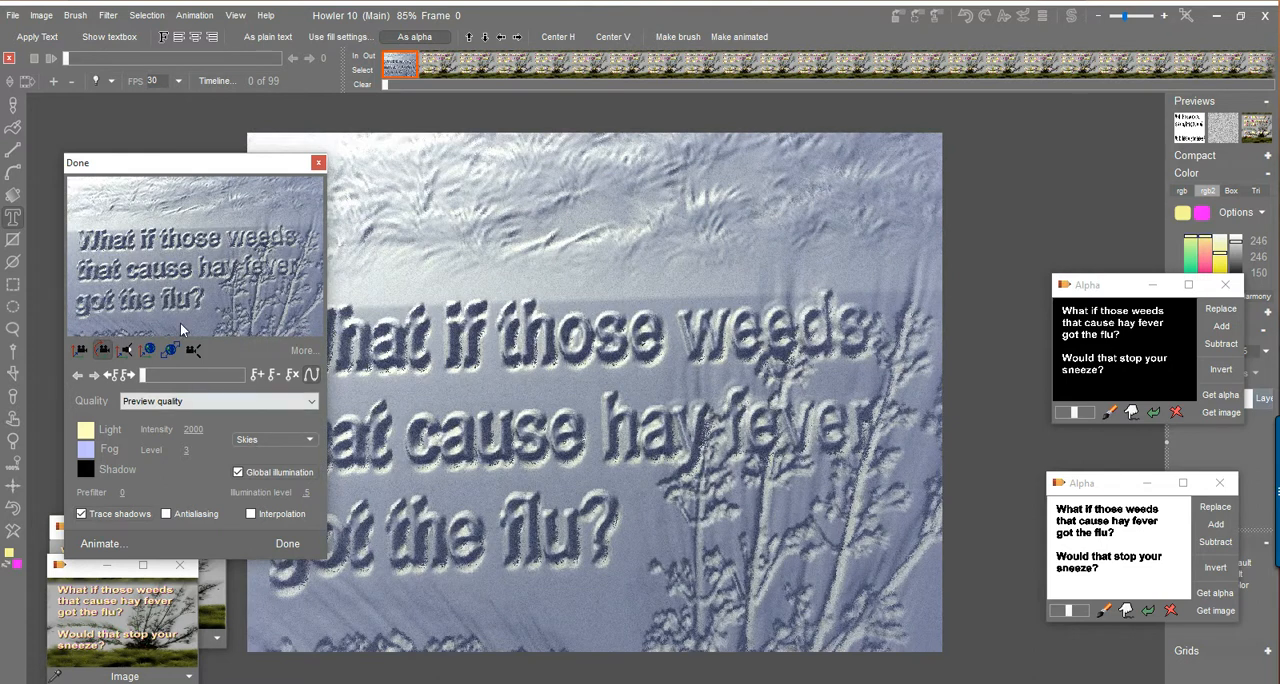
{"action": "left_click_drag", "start_coordinate": [237, 282], "coordinate": [182, 371]}
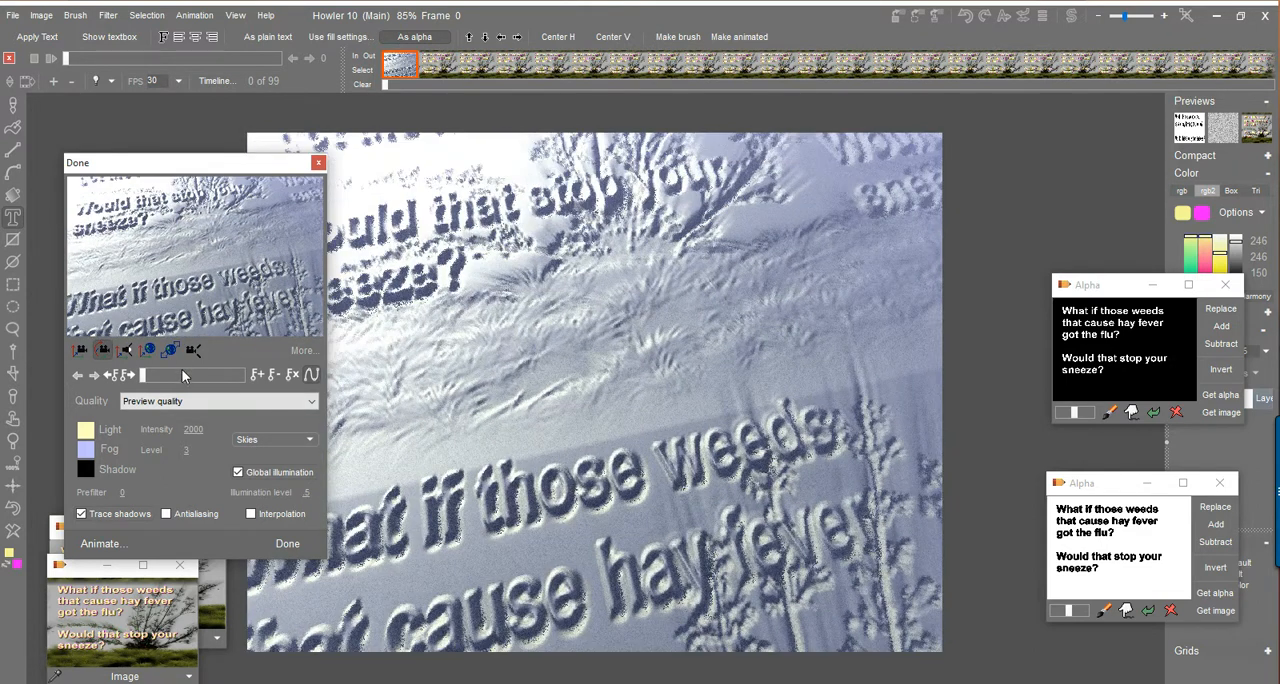
{"action": "left_click", "coordinate": [319, 164]}
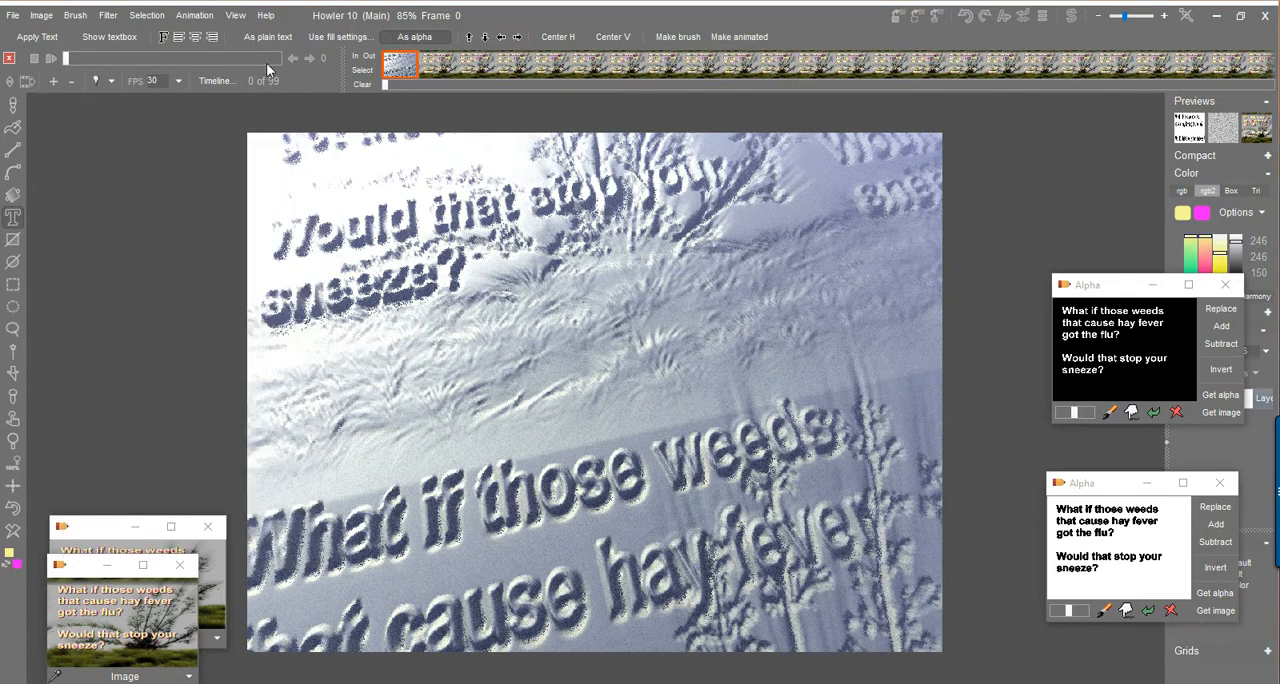
{"action": "left_click", "coordinate": [14, 509]}
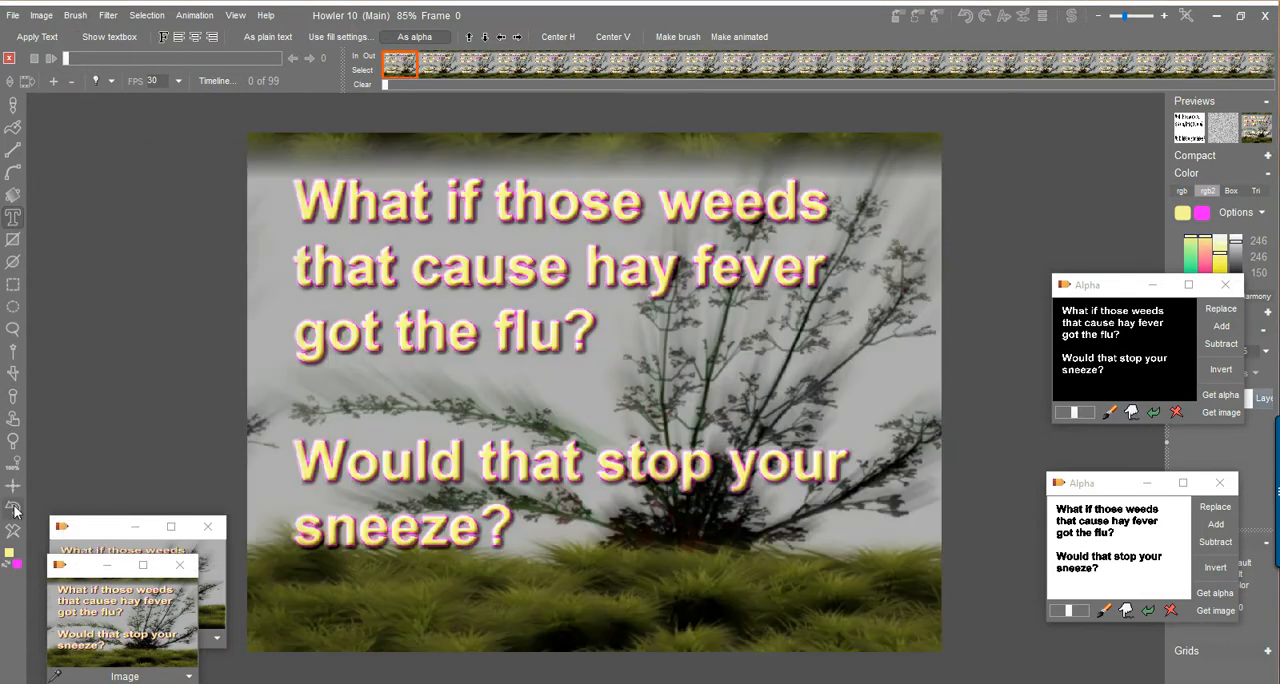
Open the seamless image in 3D Designer and set the color source to Object color.
{"action": "left_click", "coordinate": [106, 17]}
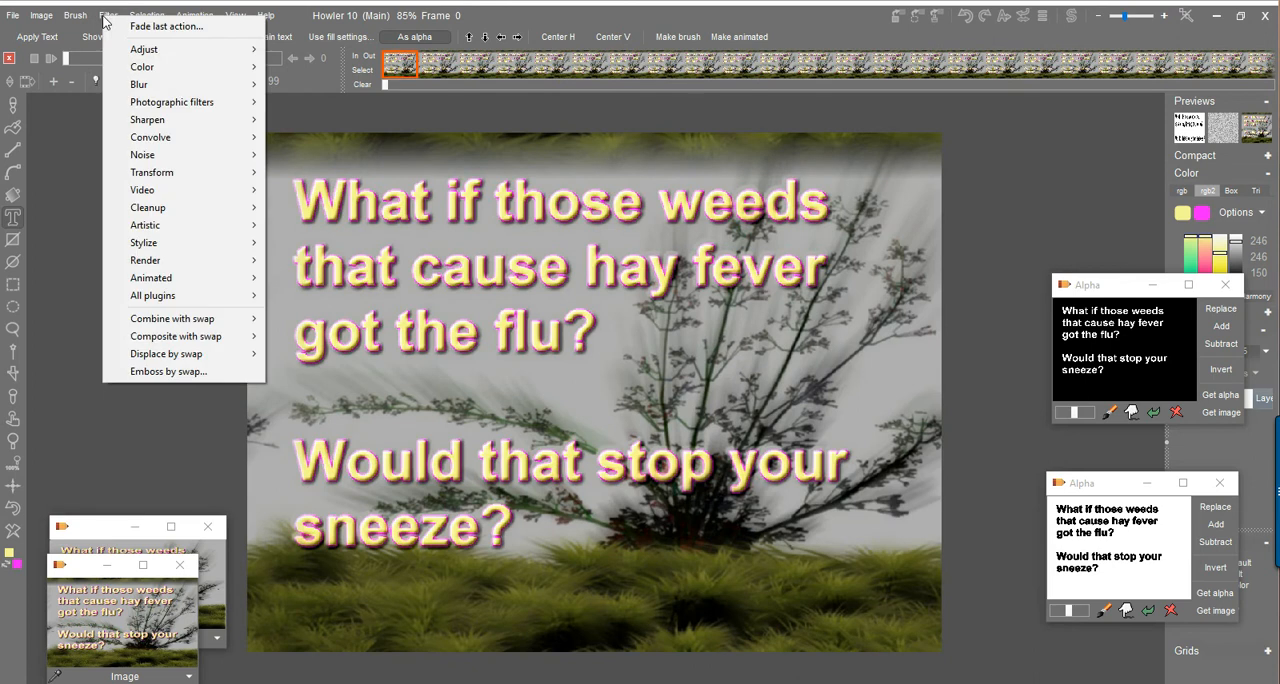
{"action": "mouse_move", "coordinate": [206, 174]}
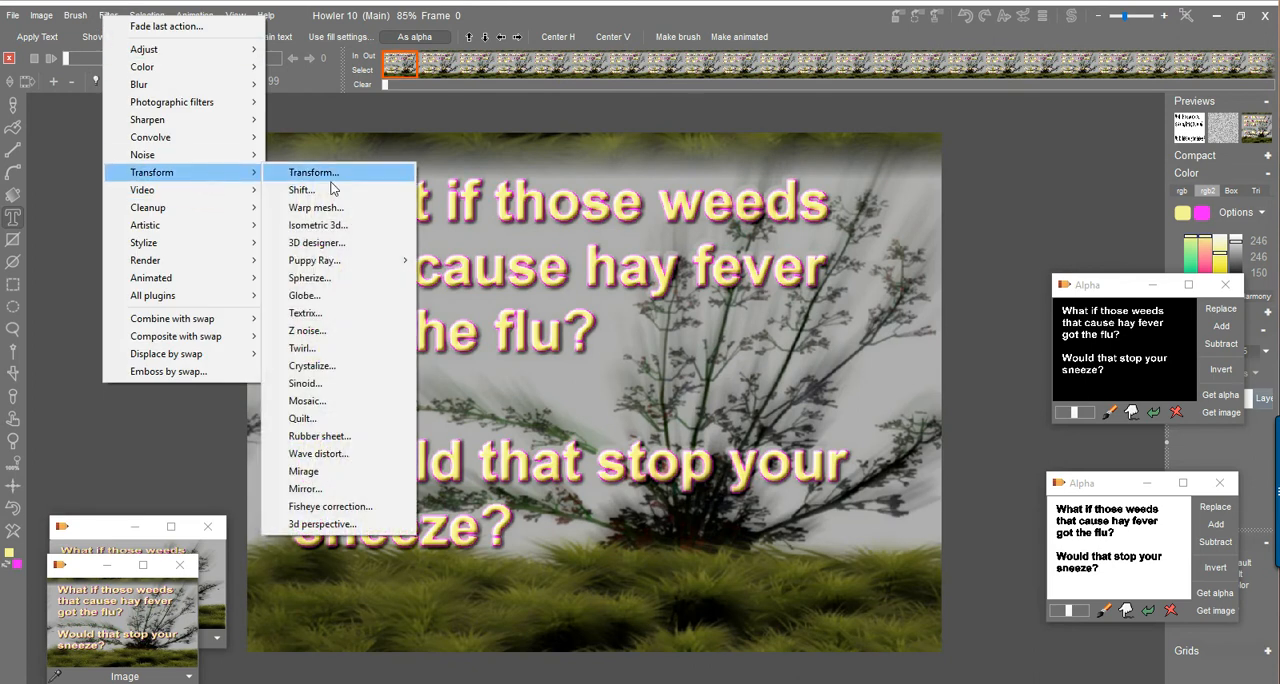
{"action": "left_click", "coordinate": [318, 243]}
{"action": "left_click_drag", "start_coordinate": [629, 114], "coordinate": [280, 119]}
{"action": "left_click", "coordinate": [348, 174]}
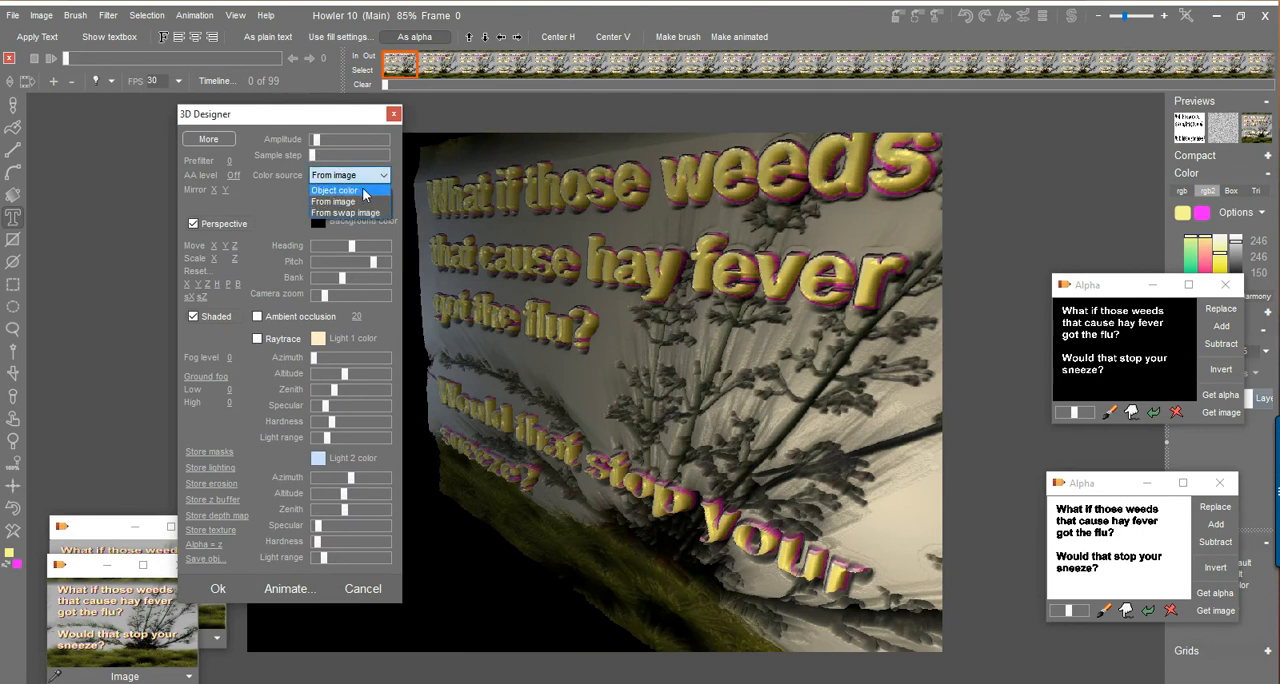
{"action": "left_click", "coordinate": [335, 190]}
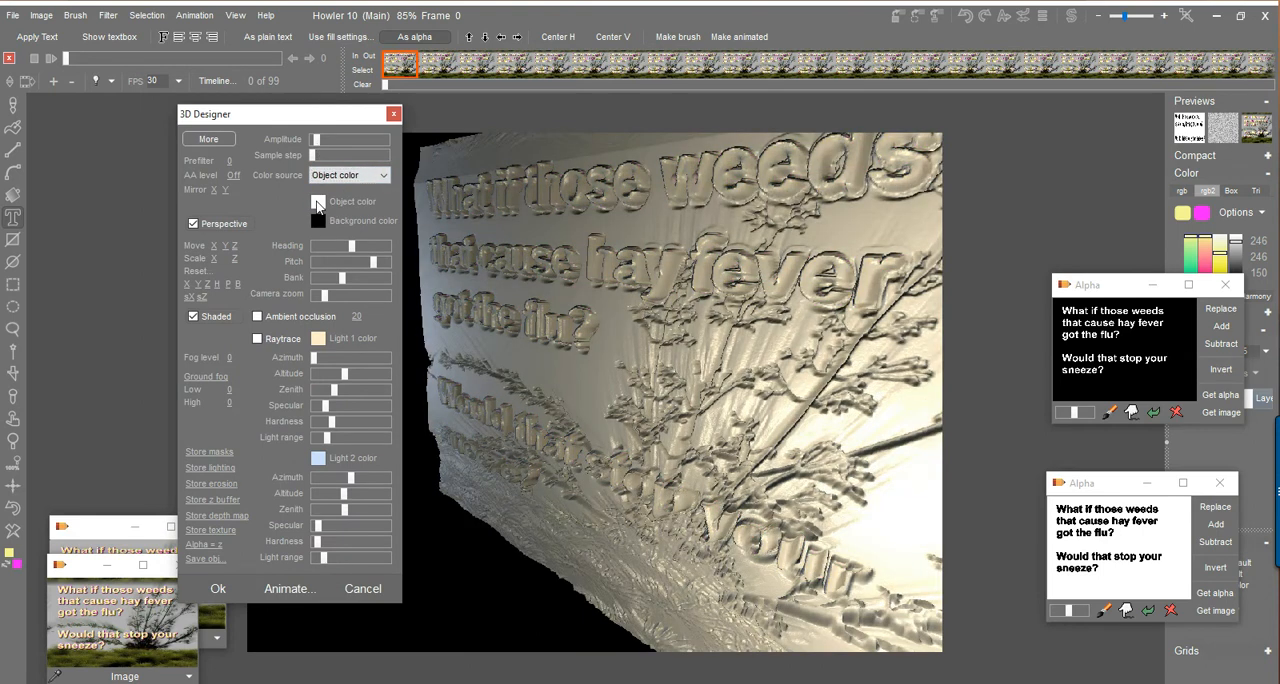
Set the object color to a soft green and raise the azimuth of Light 1.
{"action": "left_click", "coordinate": [318, 203]}
{"action": "left_click", "coordinate": [200, 430]}
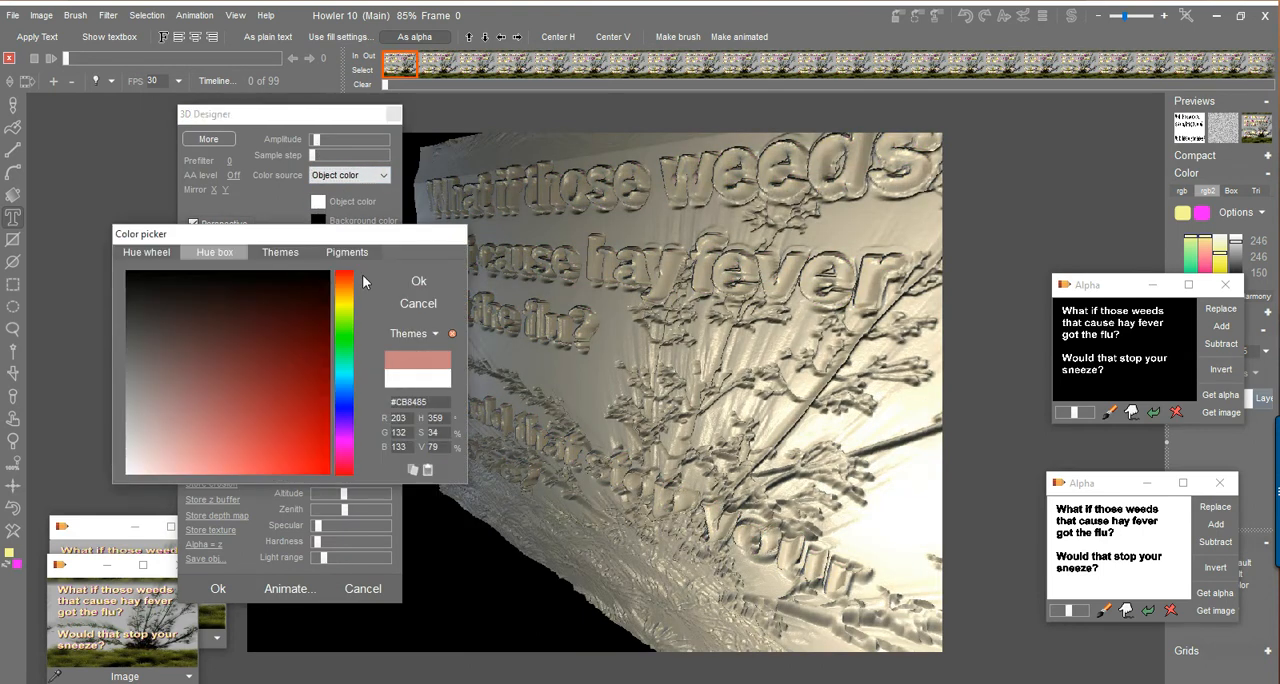
{"action": "left_click_drag", "start_coordinate": [350, 281], "coordinate": [350, 334]}
{"action": "left_click", "coordinate": [215, 413]}
{"action": "left_click", "coordinate": [198, 431]}
{"action": "left_click", "coordinate": [419, 281]}
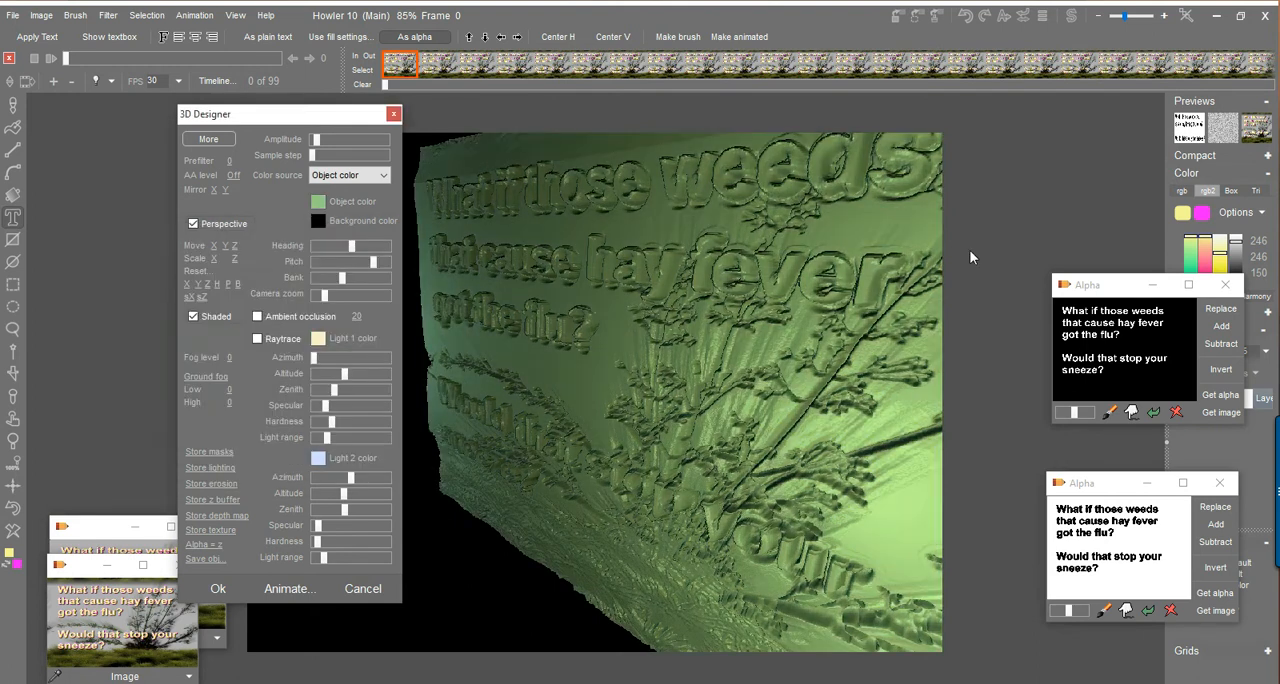
{"action": "left_click_drag", "start_coordinate": [329, 359], "coordinate": [368, 362]}
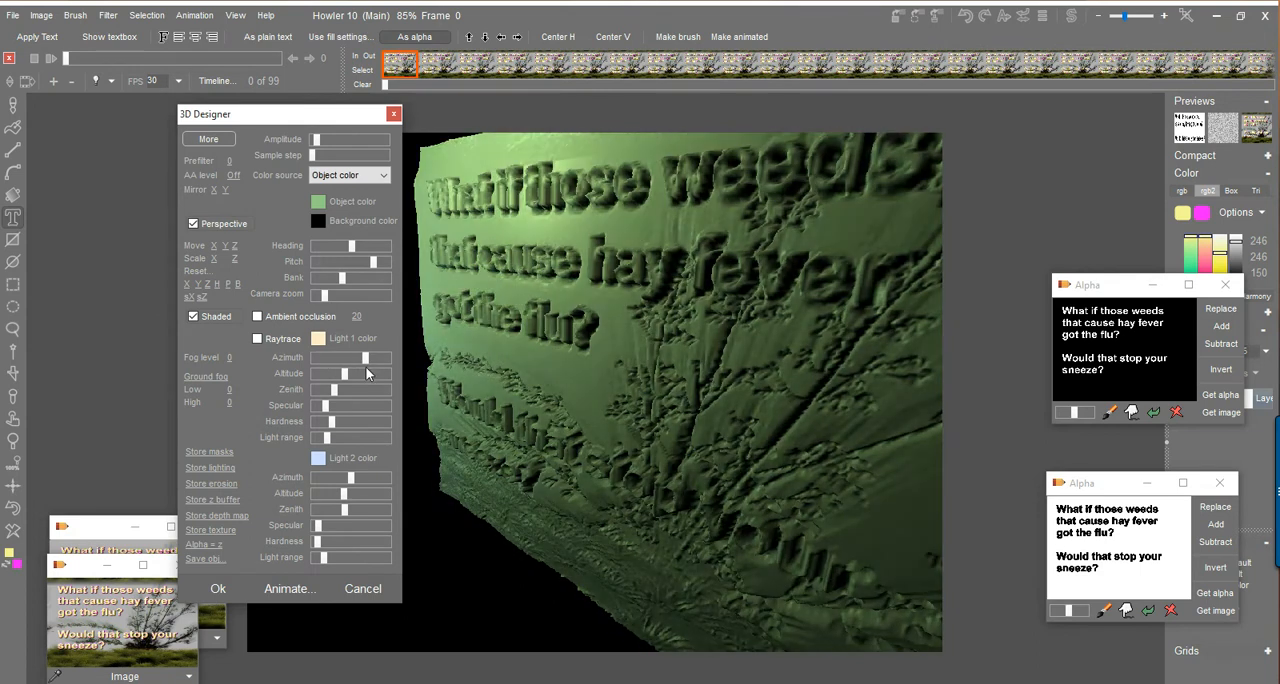
Try the From image and From swap image color sources on the 3D surface, and cancel 3D Designer.
{"action": "left_click", "coordinate": [349, 176]}
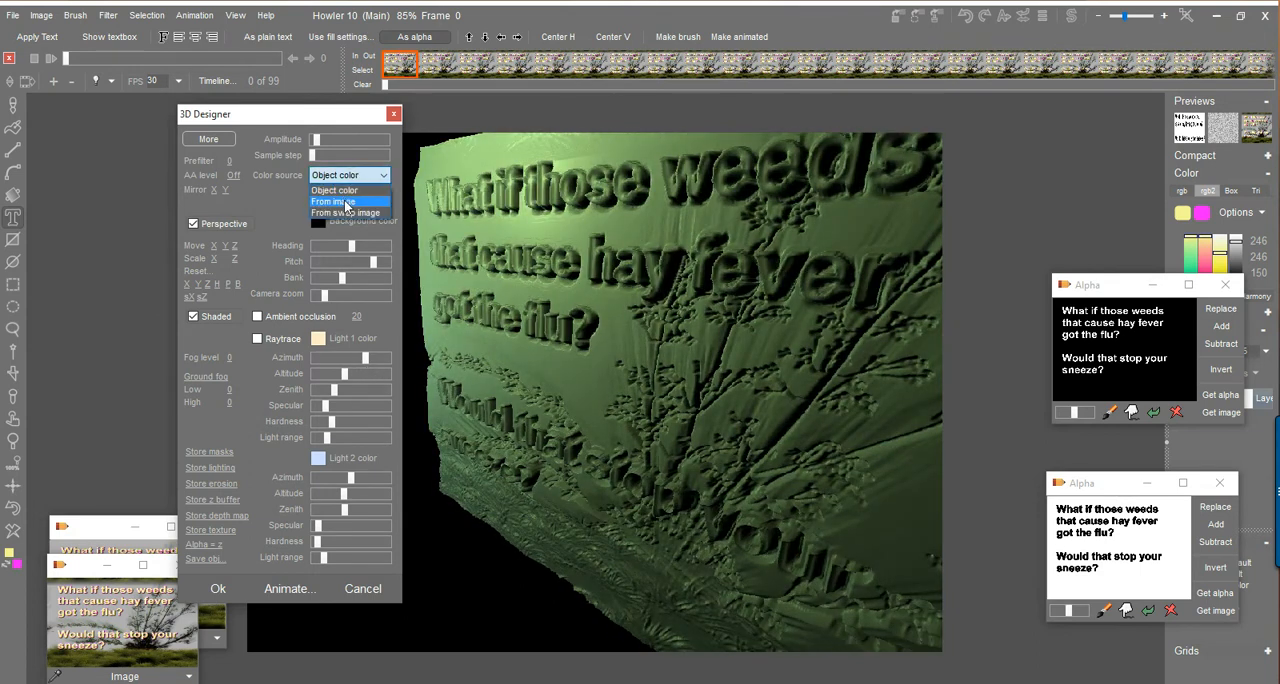
{"action": "left_click", "coordinate": [347, 203]}
{"action": "left_click", "coordinate": [341, 179]}
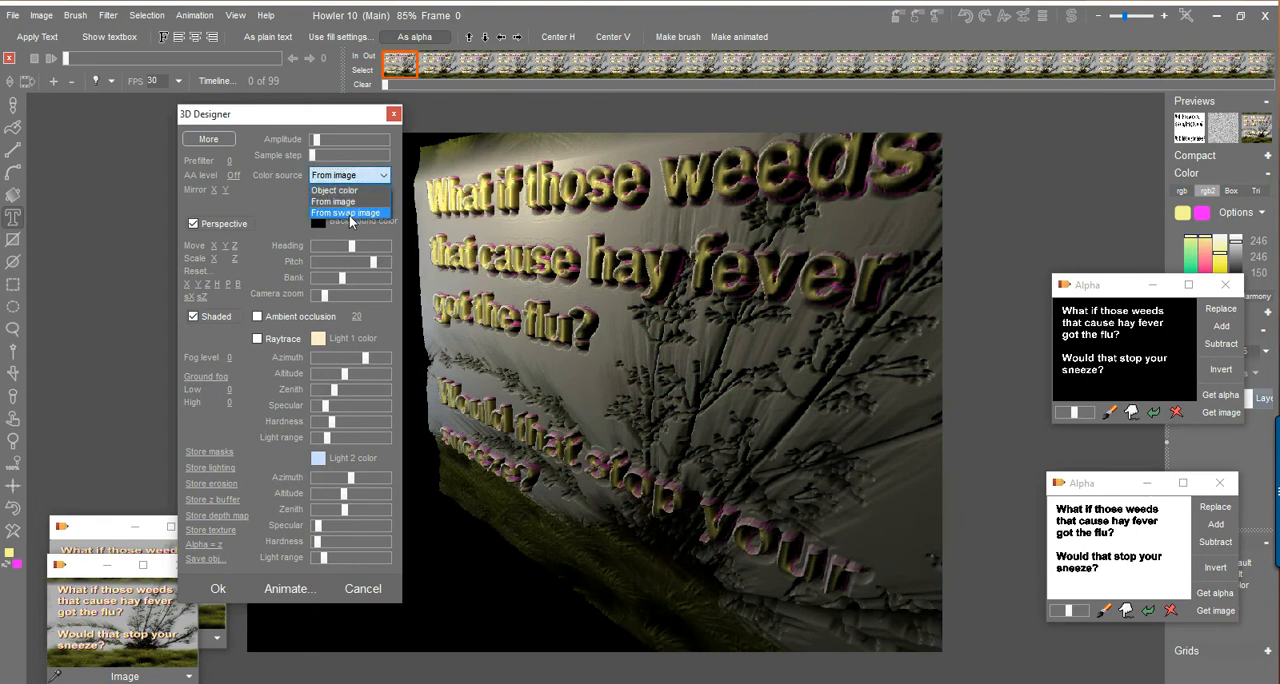
{"action": "left_click", "coordinate": [348, 213]}
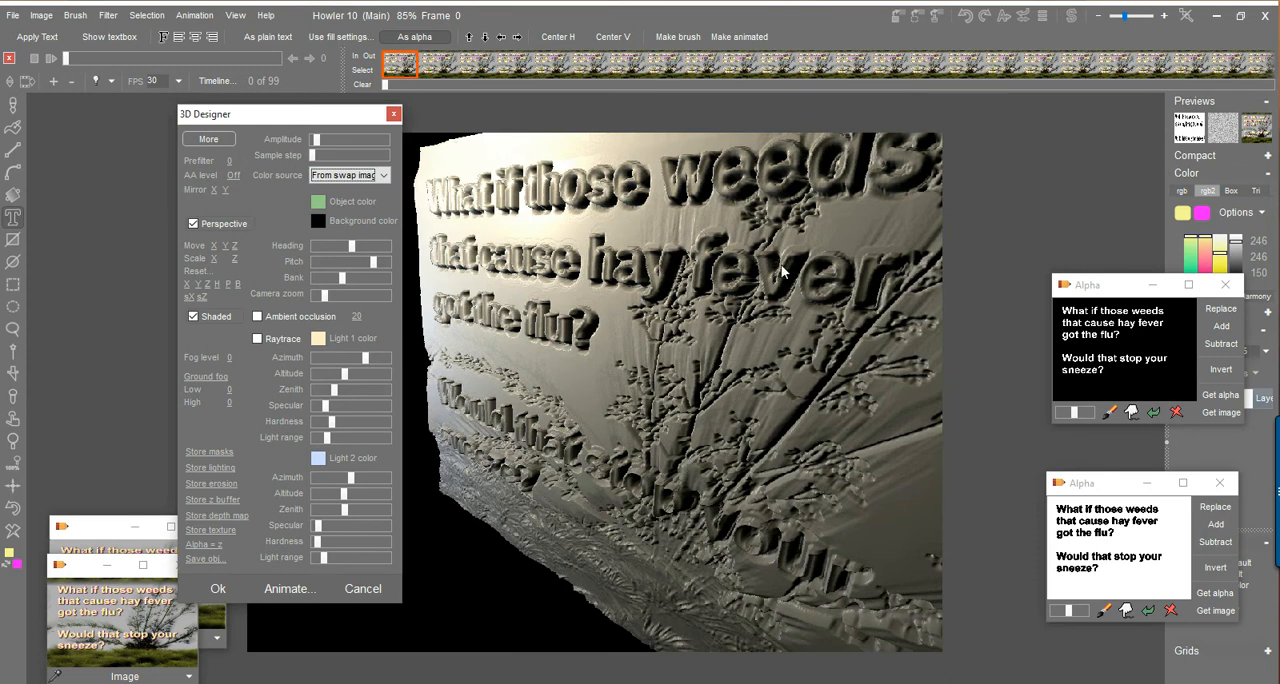
{"action": "left_click", "coordinate": [363, 589]}
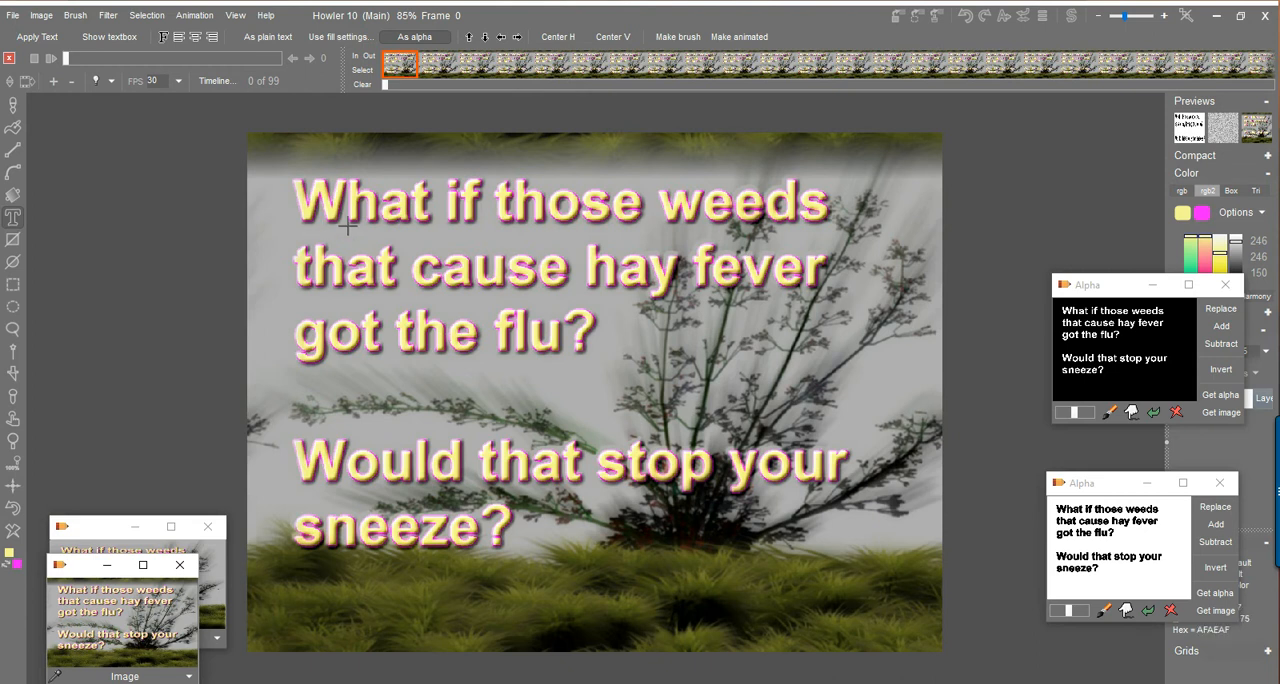
Load the stored color image of the text and weeds into the swap image, and return to the main image.
{"action": "left_click", "coordinate": [1072, 17]}
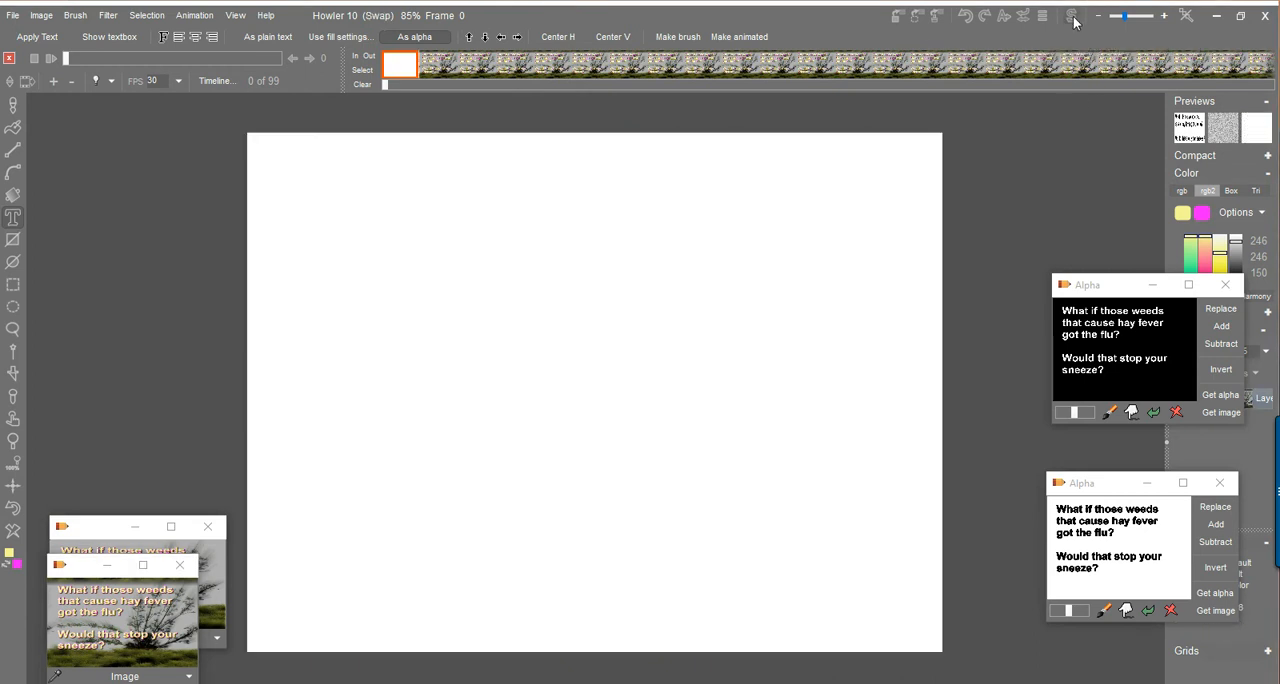
{"action": "double_click", "coordinate": [122, 626]}
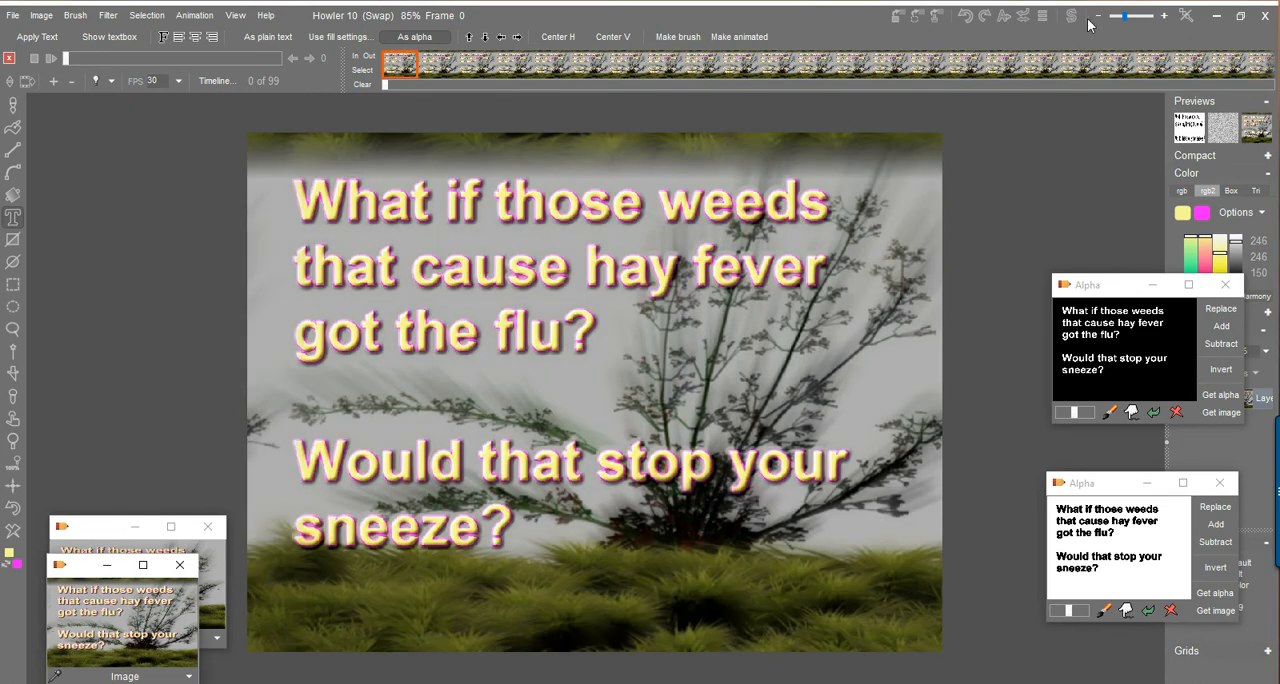
{"action": "left_click", "coordinate": [1072, 17]}
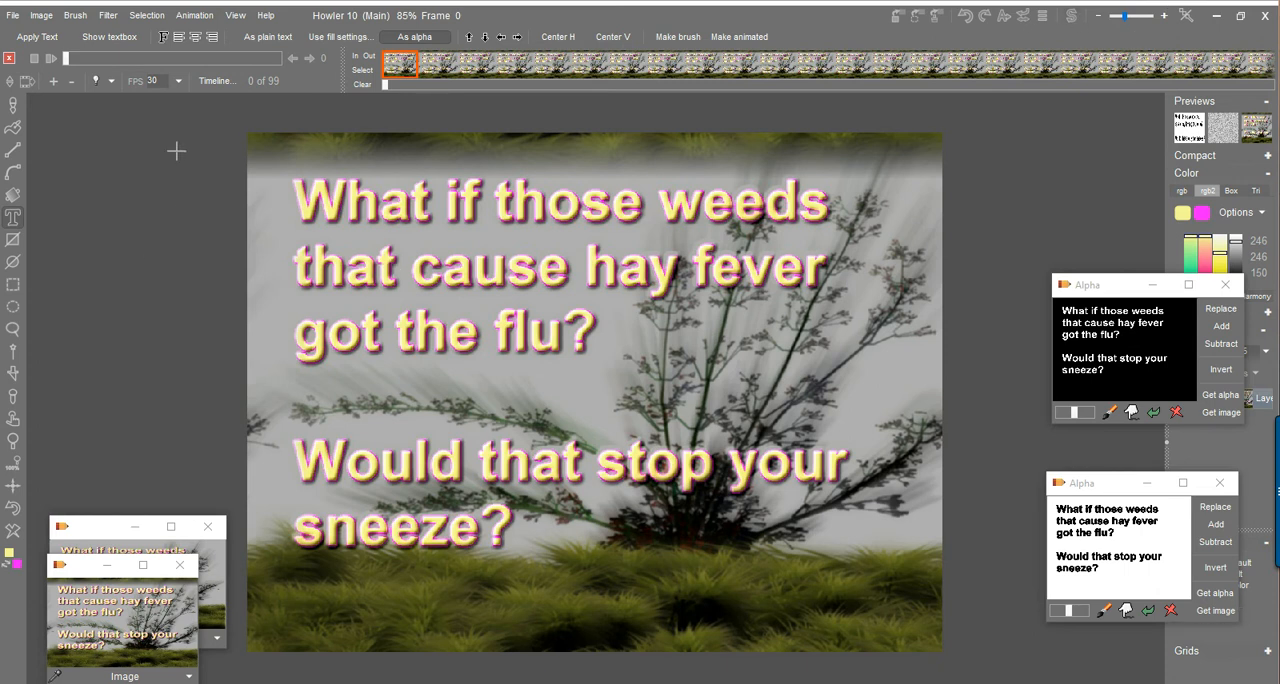
Convert only the current main frame to greyscale with Expose through lens, declining to apply it to the animation.
{"action": "left_click", "coordinate": [44, 16]}
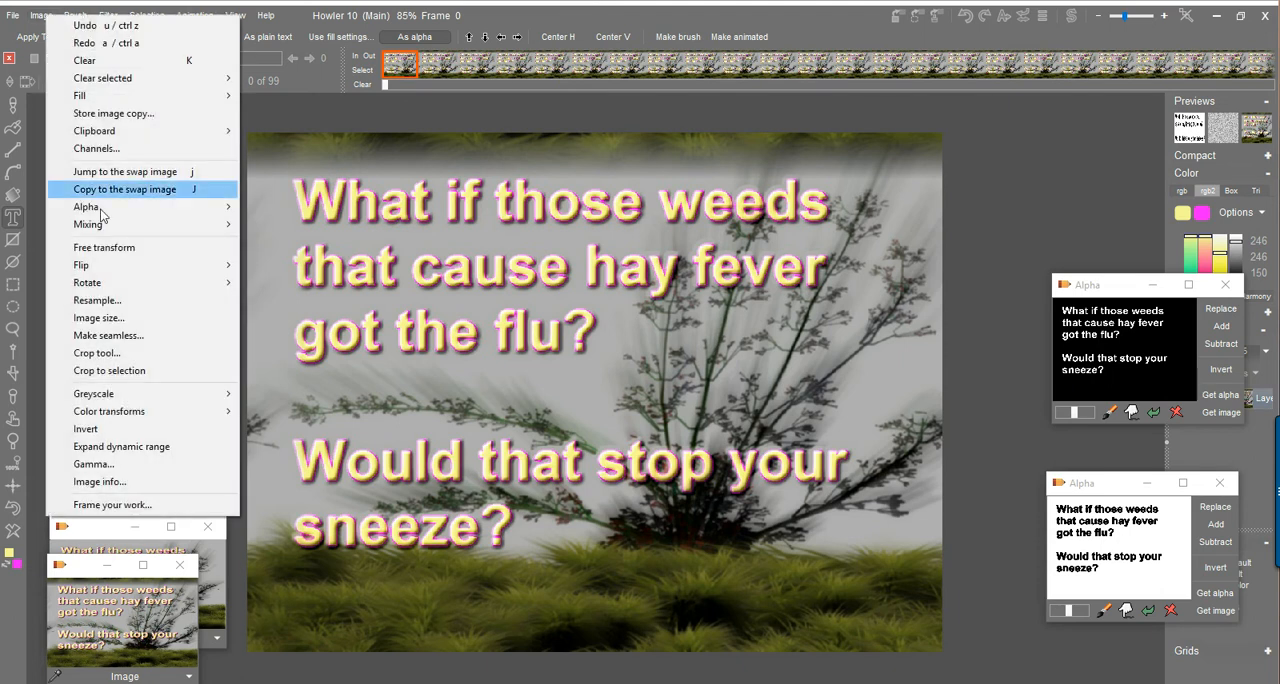
{"action": "mouse_move", "coordinate": [150, 396]}
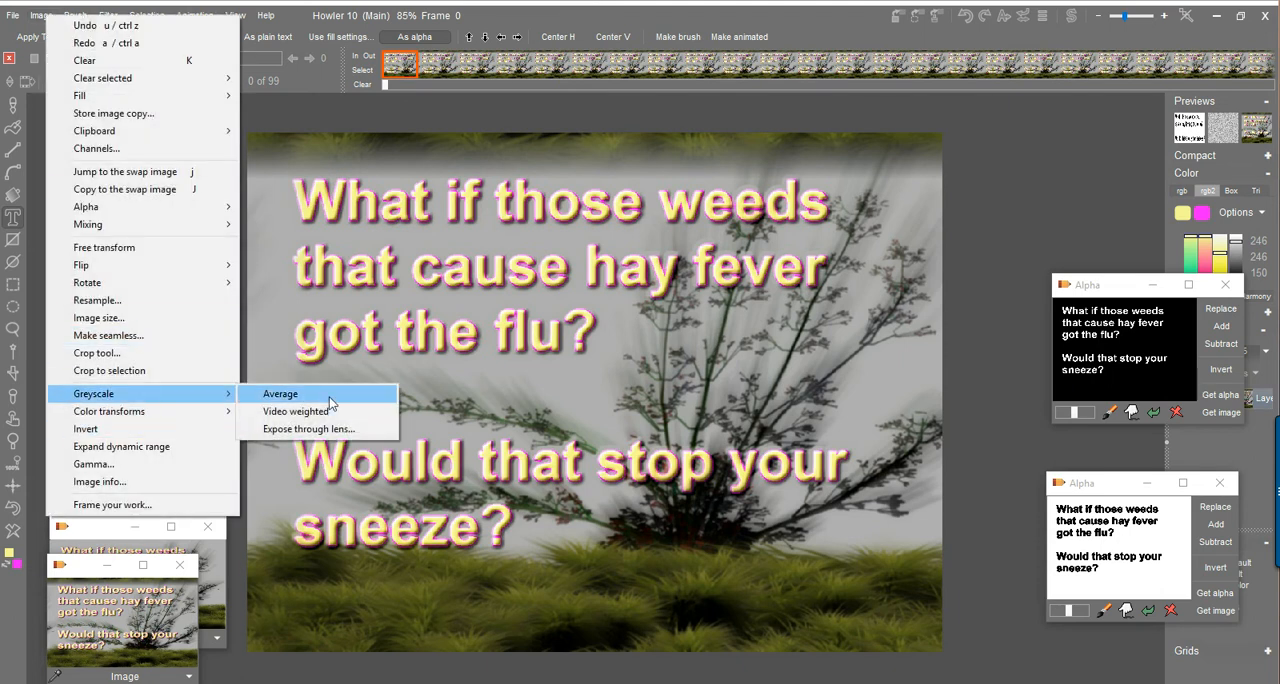
{"action": "left_click", "coordinate": [305, 428]}
{"action": "mouse_move", "coordinate": [606, 396]}
{"action": "left_mouse_down"}
{"action": "mouse_move", "coordinate": [660, 405]}
{"action": "mouse_move", "coordinate": [600, 395]}
{"action": "mouse_move", "coordinate": [671, 386]}
{"action": "mouse_move", "coordinate": [666, 352]}
{"action": "mouse_move", "coordinate": [680, 408]}
{"action": "mouse_move", "coordinate": [670, 375]}
{"action": "mouse_move", "coordinate": [677, 394]}
{"action": "left_mouse_up"}
{"action": "left_click", "coordinate": [600, 467]}
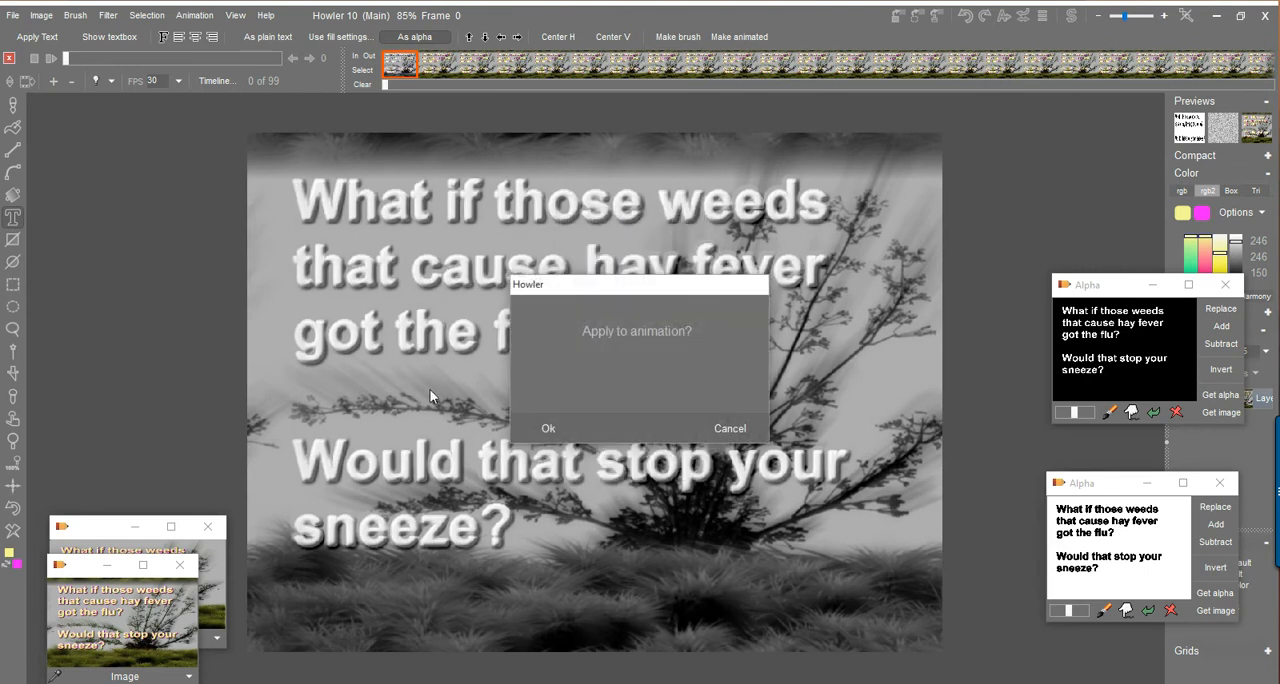
{"action": "left_click", "coordinate": [729, 434]}
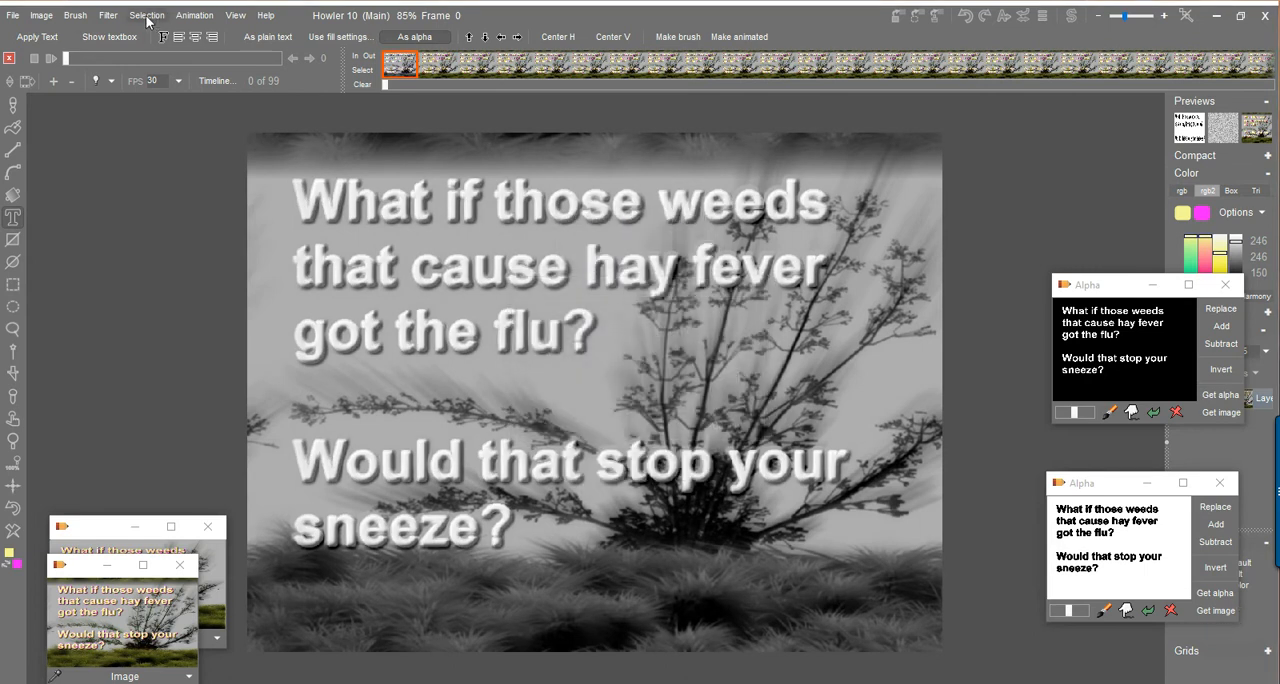
Replace the existing animation with a 30-frame one at 30 fps, initializing every frame as a copy of the greyscale frame.
{"action": "left_click", "coordinate": [193, 15]}
{"action": "left_click", "coordinate": [255, 25]}
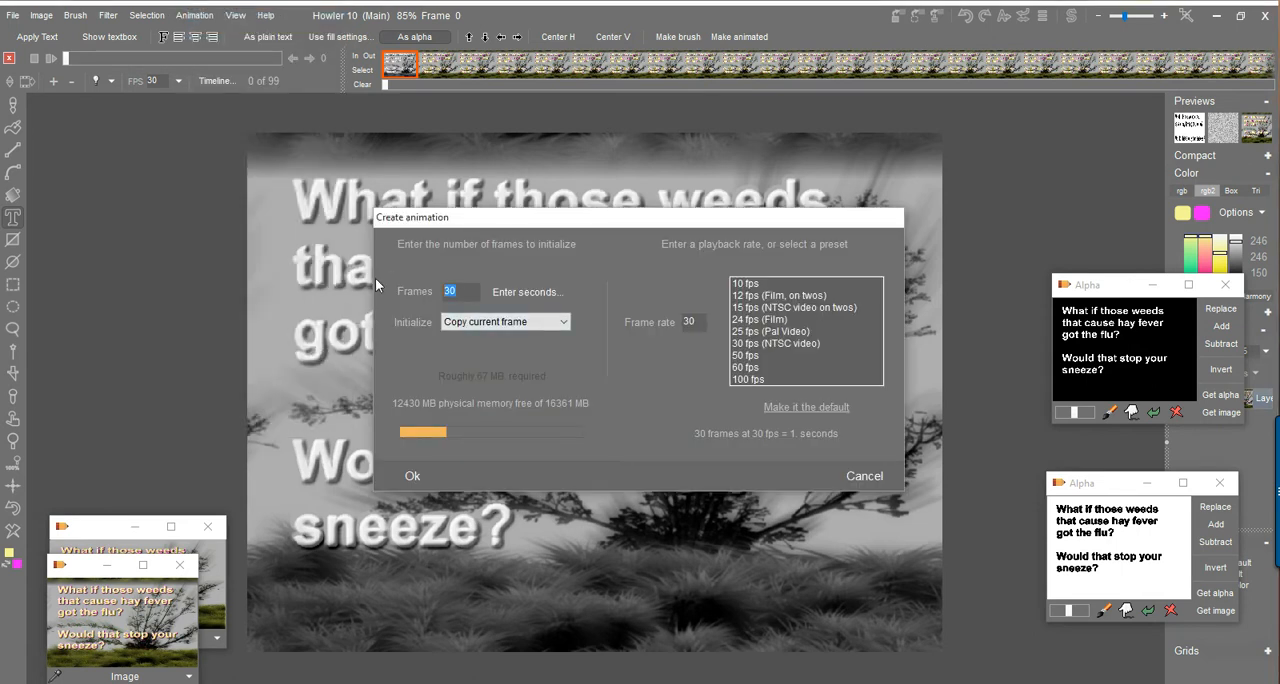
{"action": "left_click", "coordinate": [412, 475]}
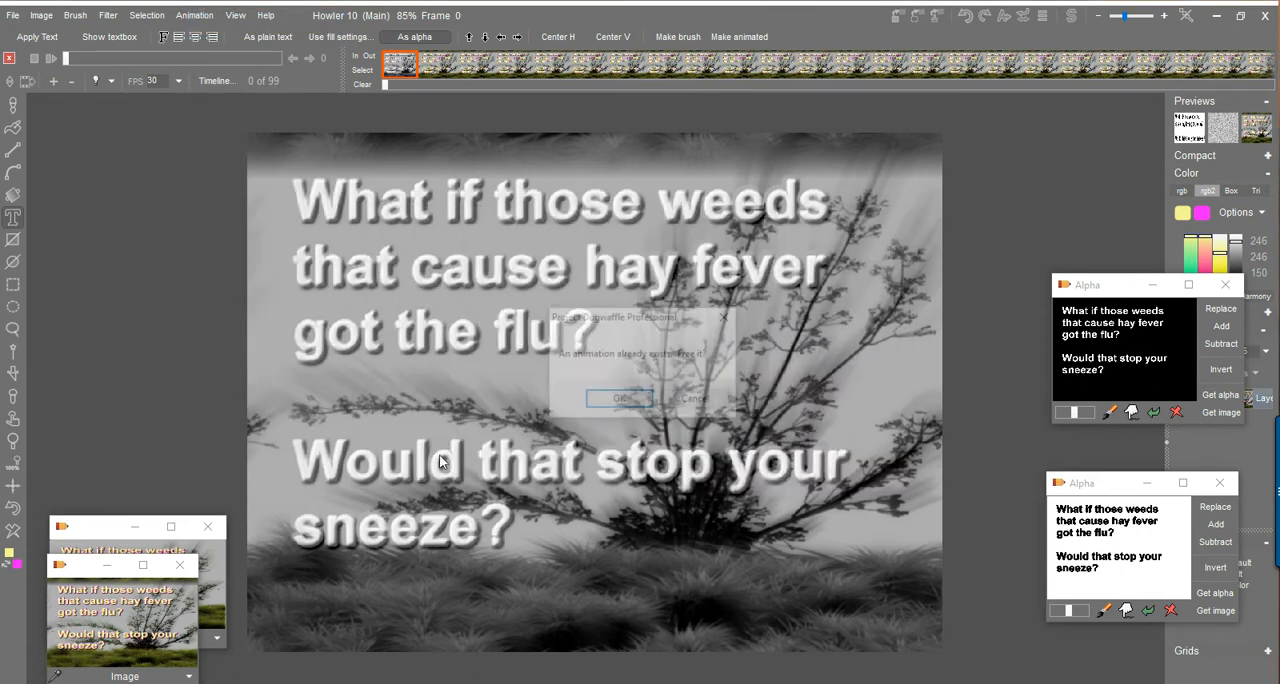
{"action": "left_click", "coordinate": [617, 400]}
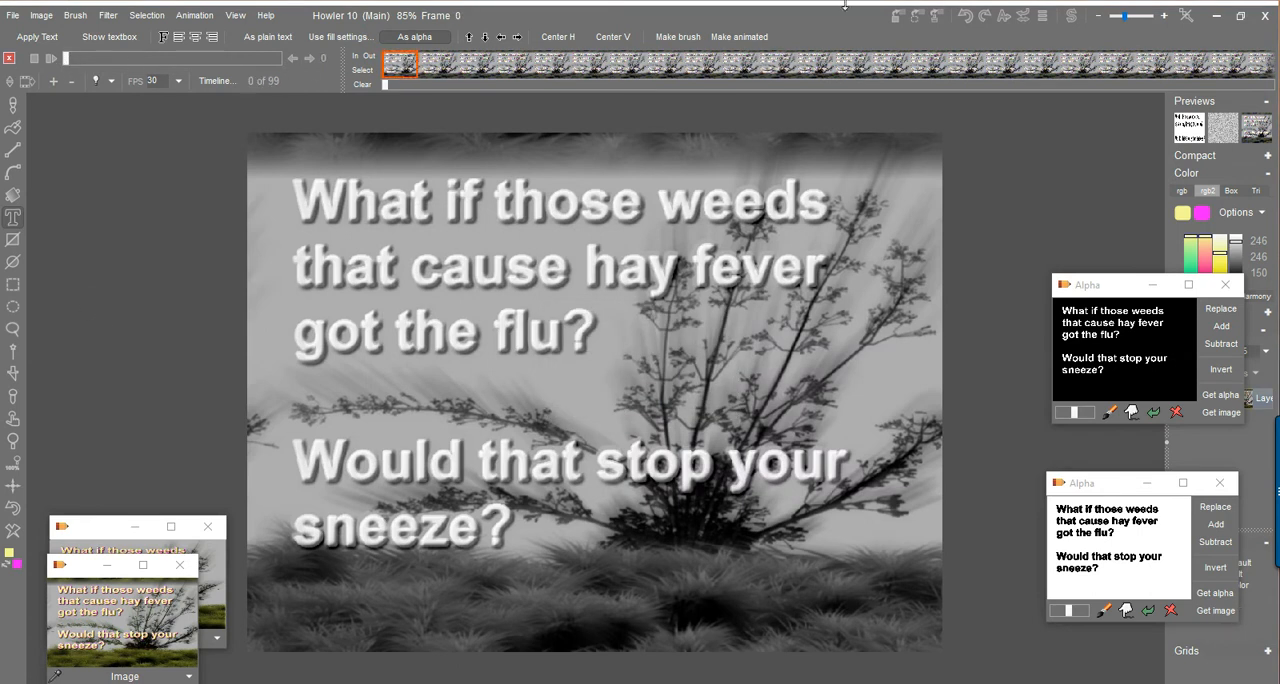
Check the color picture in the swap image against the greyscale main image, returning to the main image.
{"action": "left_click", "coordinate": [1071, 16]}
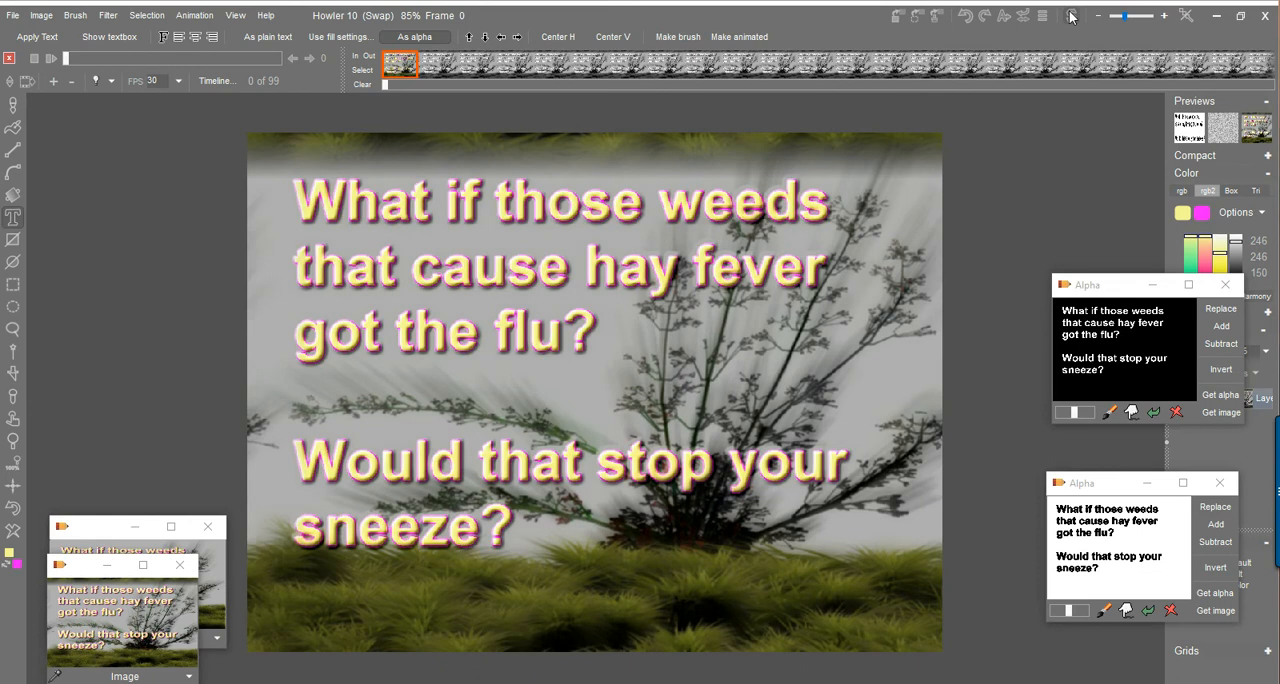
{"action": "left_click", "coordinate": [1071, 16]}
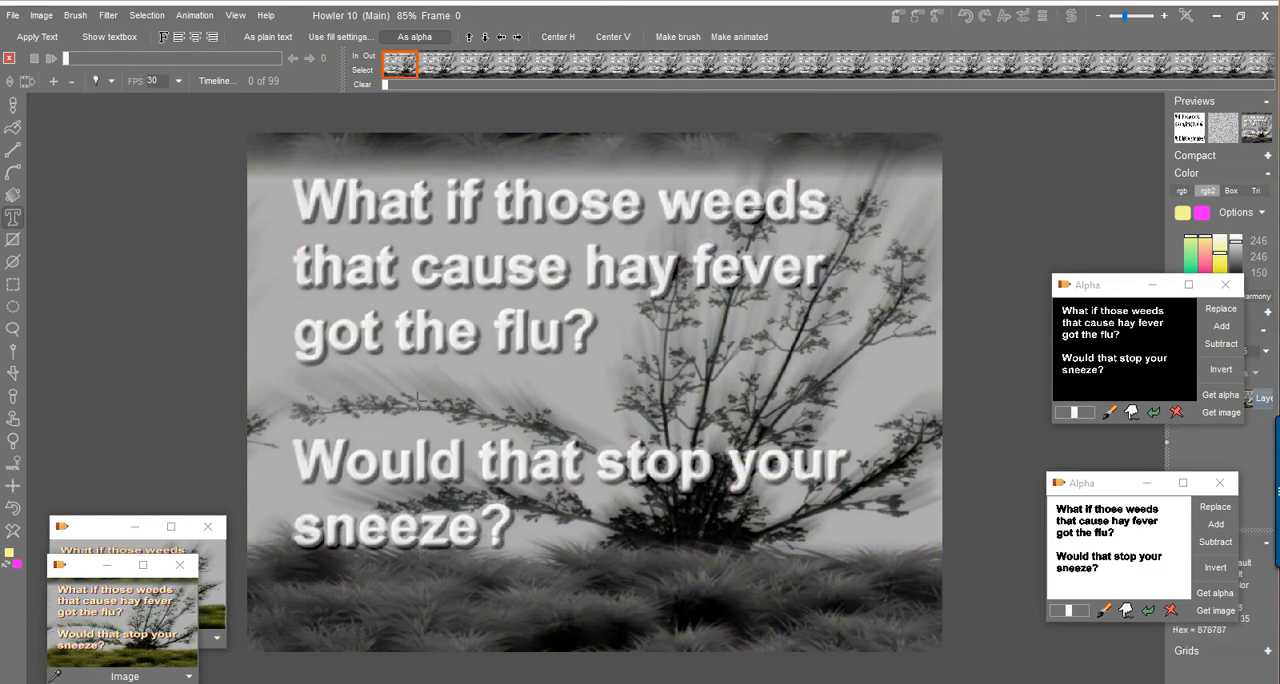
{"action": "left_click_drag", "start_coordinate": [739, 297], "coordinate": [540, 279]}
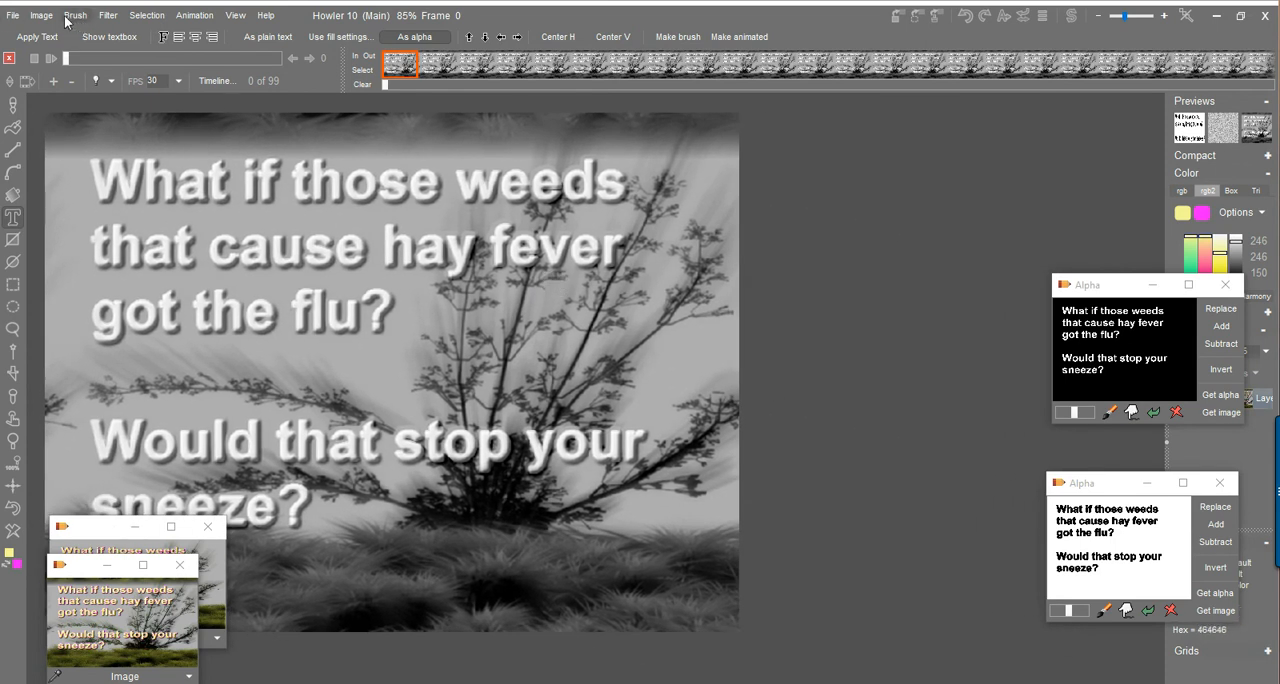
Open the Puppy Ray GPU terrain renderer, keep its window clear of the image, and enable global illumination at level 0.6.
{"action": "left_click", "coordinate": [108, 18]}
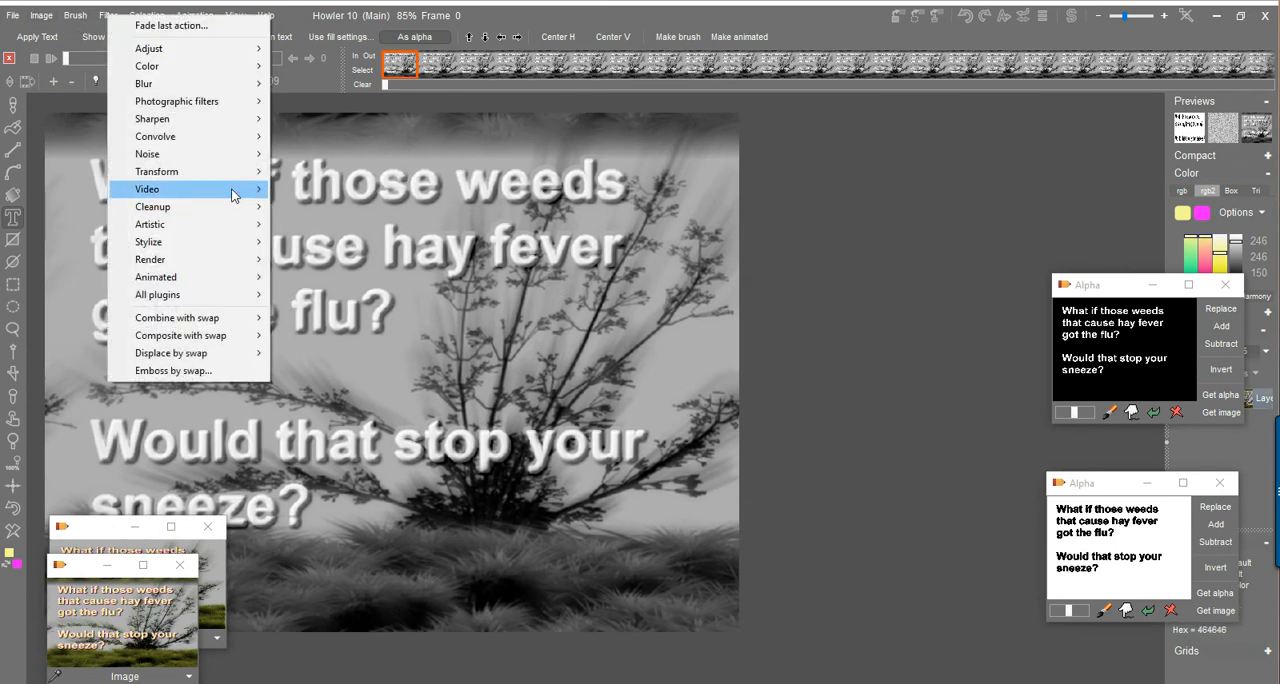
{"action": "mouse_move", "coordinate": [214, 172]}
{"action": "mouse_move", "coordinate": [380, 263]}
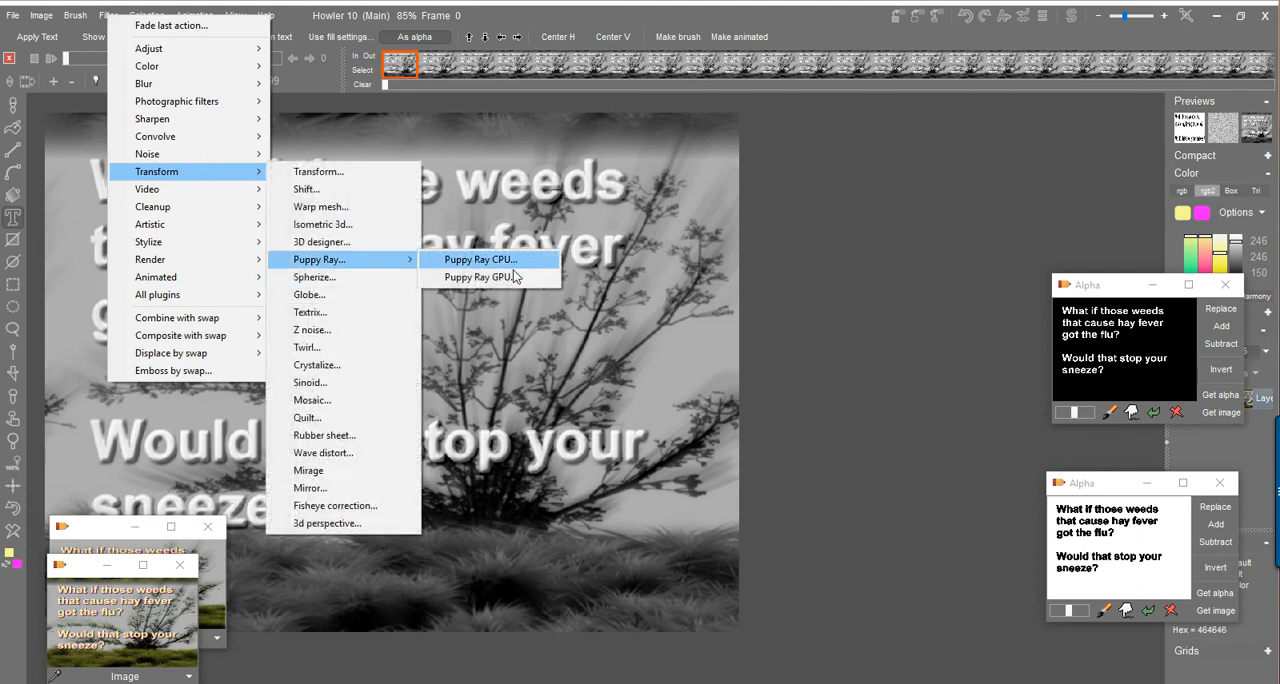
{"action": "left_click", "coordinate": [475, 283]}
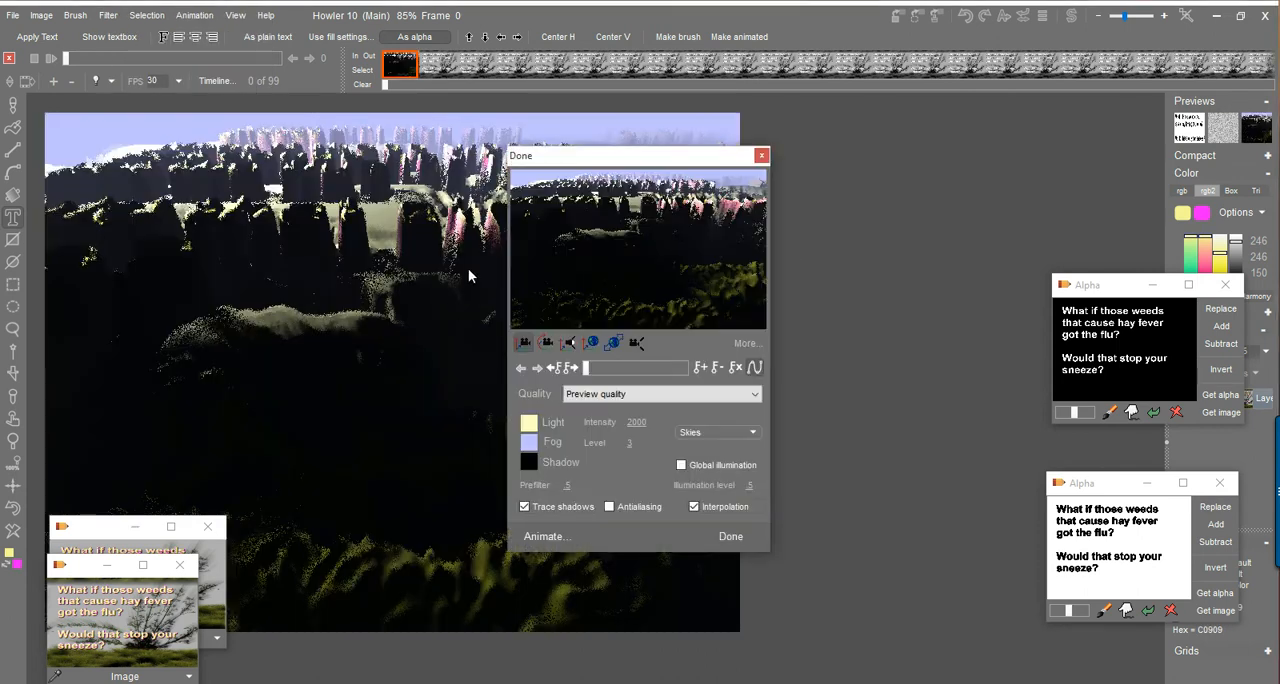
{"action": "left_click_drag", "start_coordinate": [620, 160], "coordinate": [904, 143]}
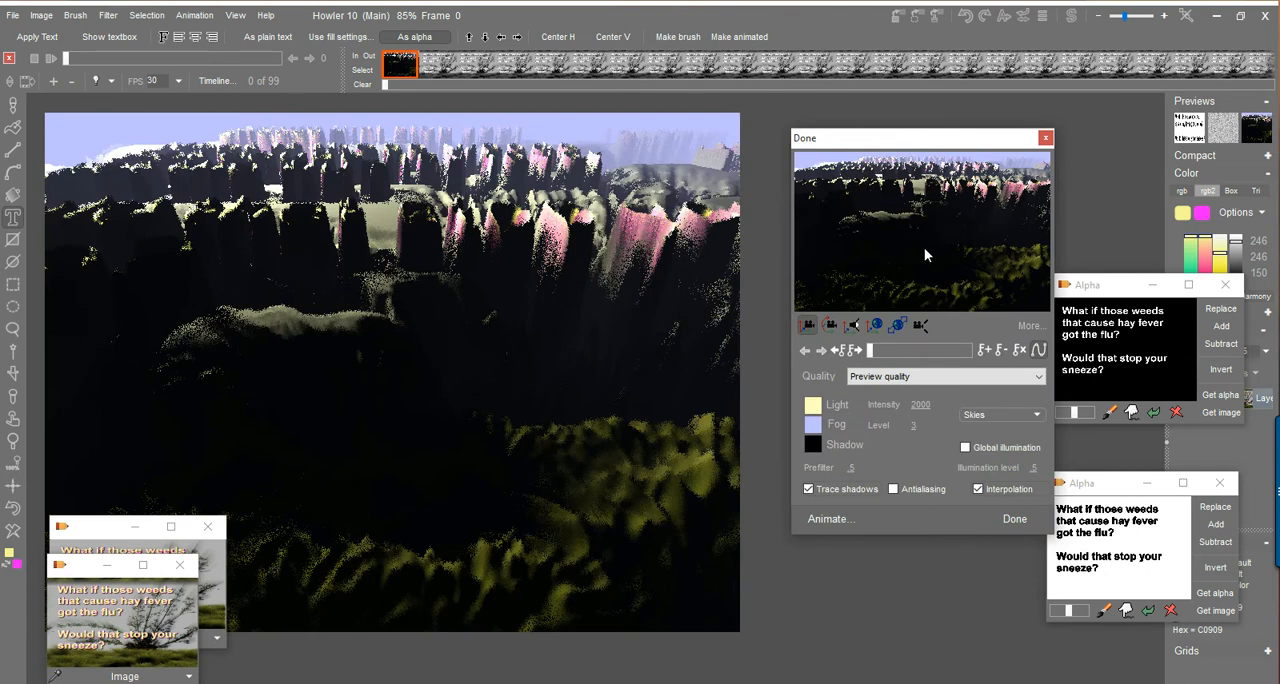
{"action": "left_click", "coordinate": [975, 448]}
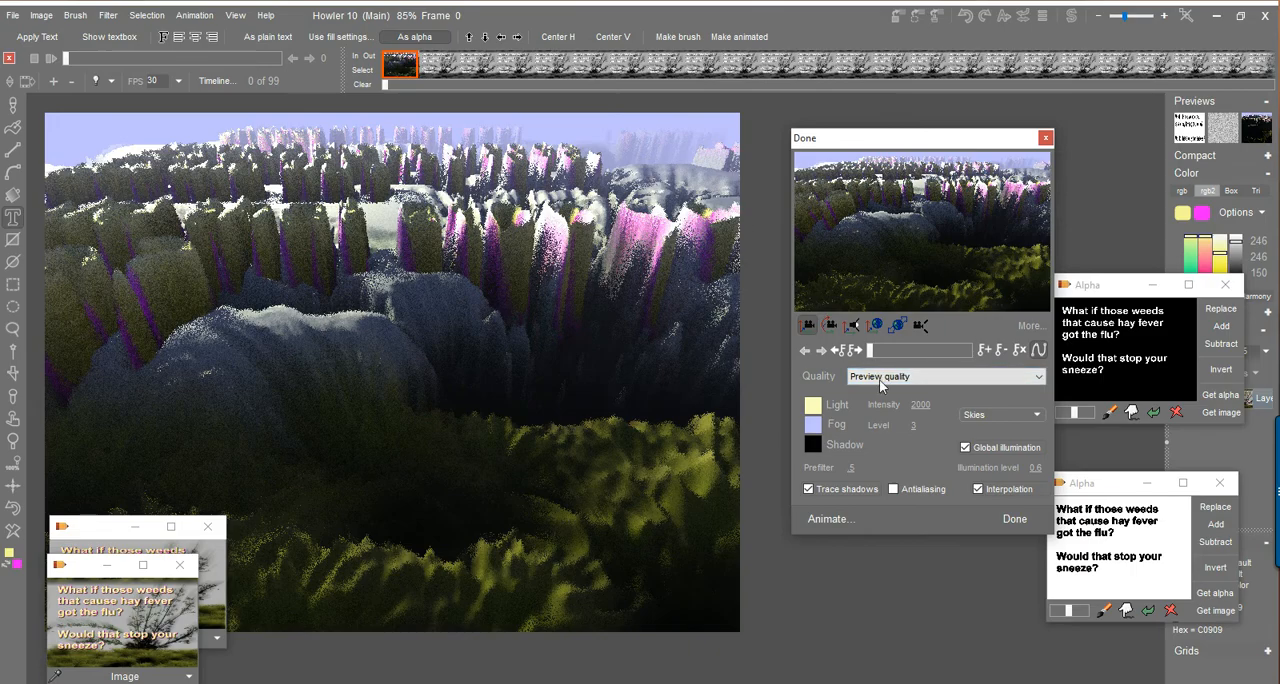
Reposition the camera so raised letters fill the foreground, and set Prefilter to 0 with Interpolation off.
{"action": "left_click_drag", "start_coordinate": [901, 204], "coordinate": [940, 84]}
{"action": "left_click_drag", "start_coordinate": [910, 203], "coordinate": [871, 134]}
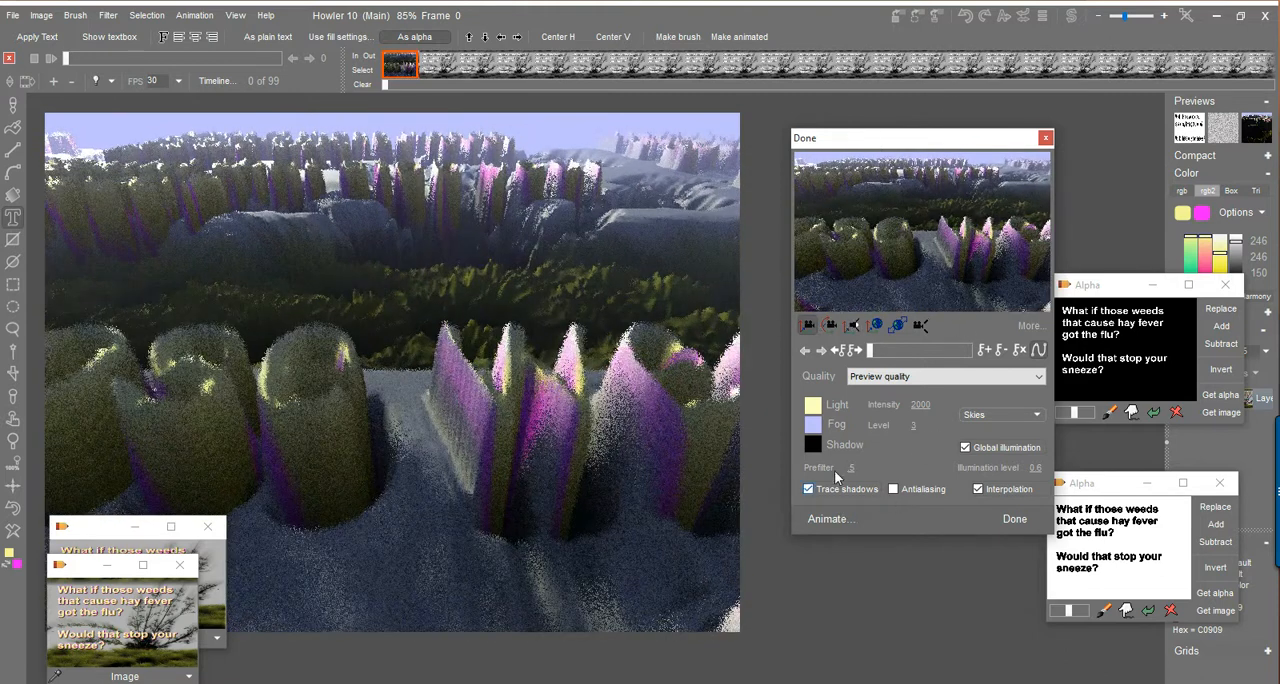
{"action": "left_click_drag", "start_coordinate": [857, 468], "coordinate": [552, 478]}
{"action": "left_click", "coordinate": [978, 489]}
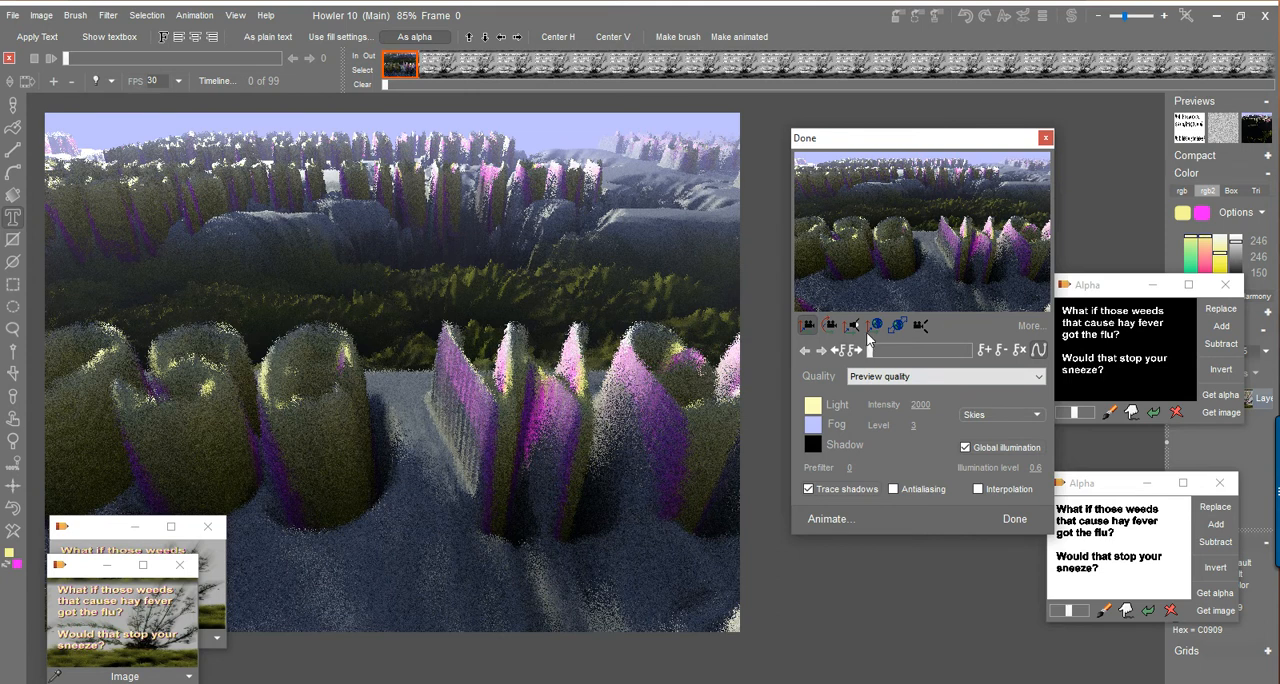
Flatten the terrain elevation until the foreground lettering is readable, and set the fog level to 4.42.
{"action": "left_click", "coordinate": [899, 326]}
{"action": "left_click_drag", "start_coordinate": [940, 236], "coordinate": [937, 279]}
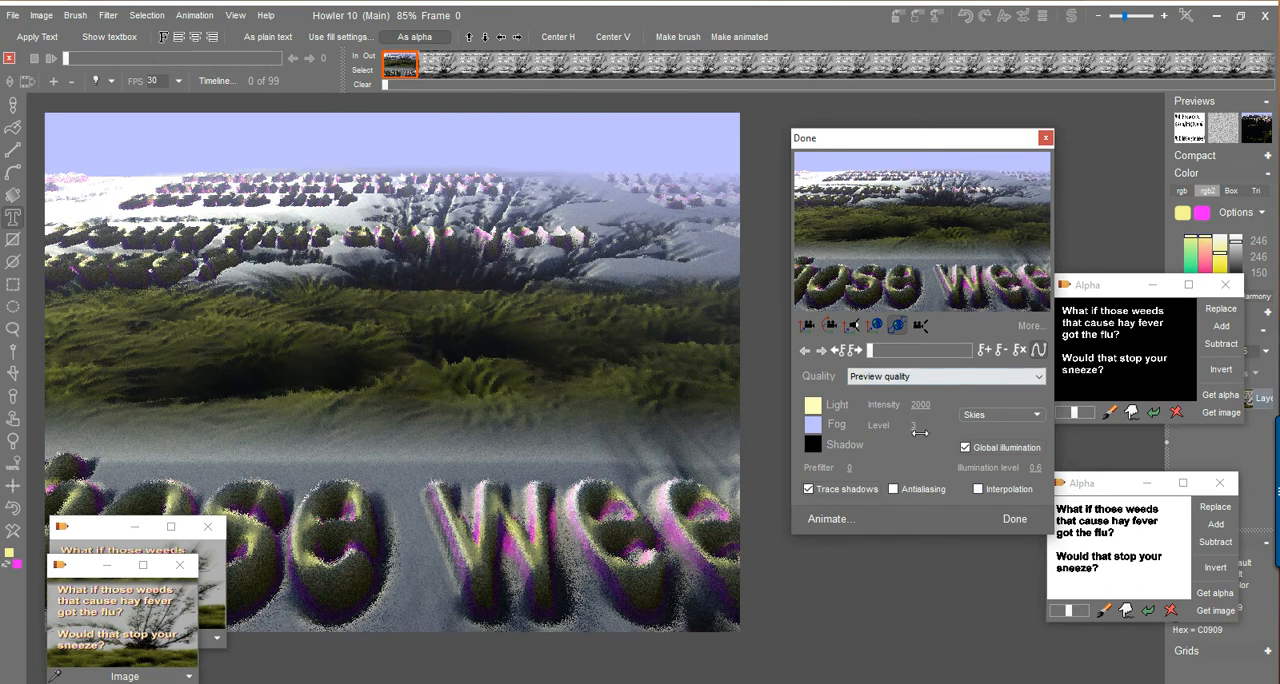
{"action": "left_click_drag", "start_coordinate": [917, 425], "coordinate": [948, 427]}
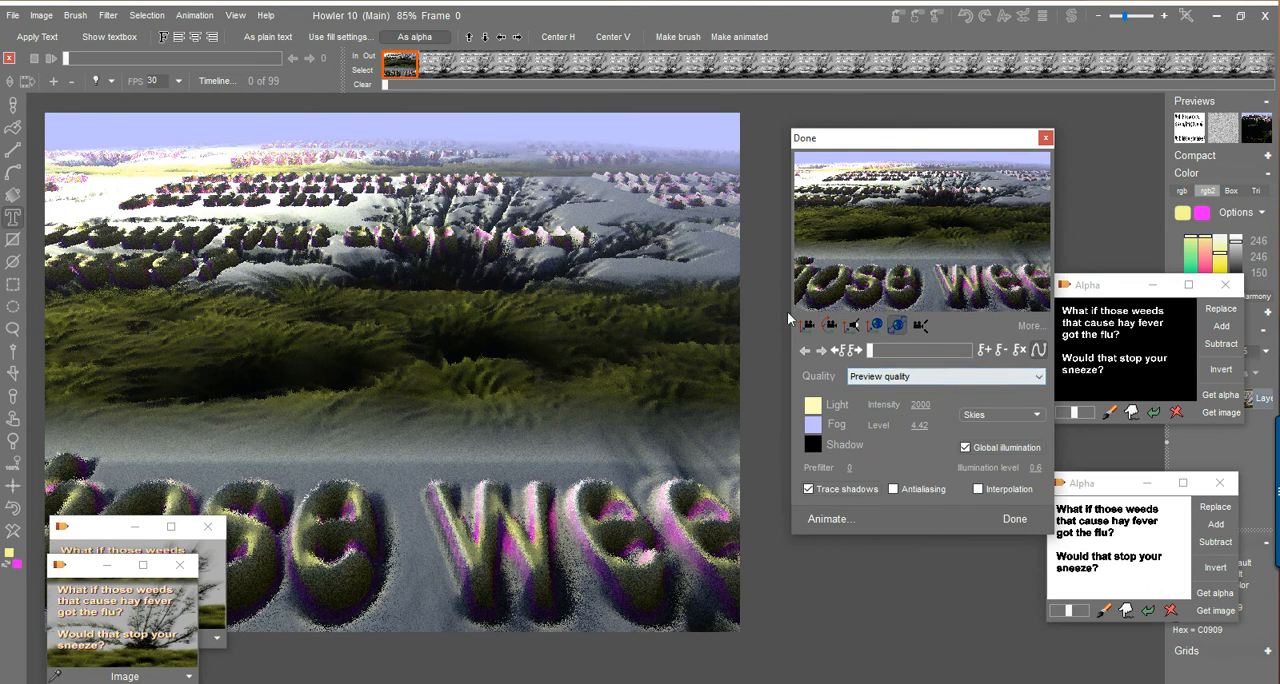
{"action": "left_click_drag", "start_coordinate": [850, 246], "coordinate": [905, 224]}
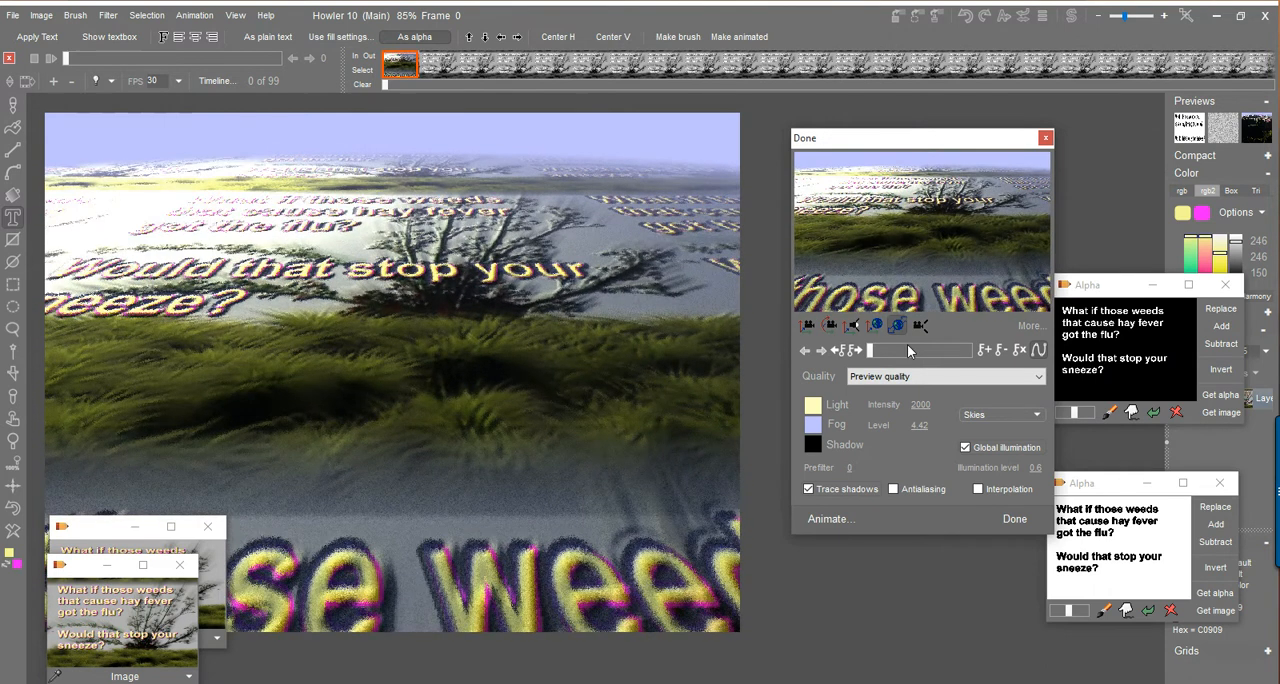
{"action": "left_click_drag", "start_coordinate": [935, 218], "coordinate": [937, 210]}
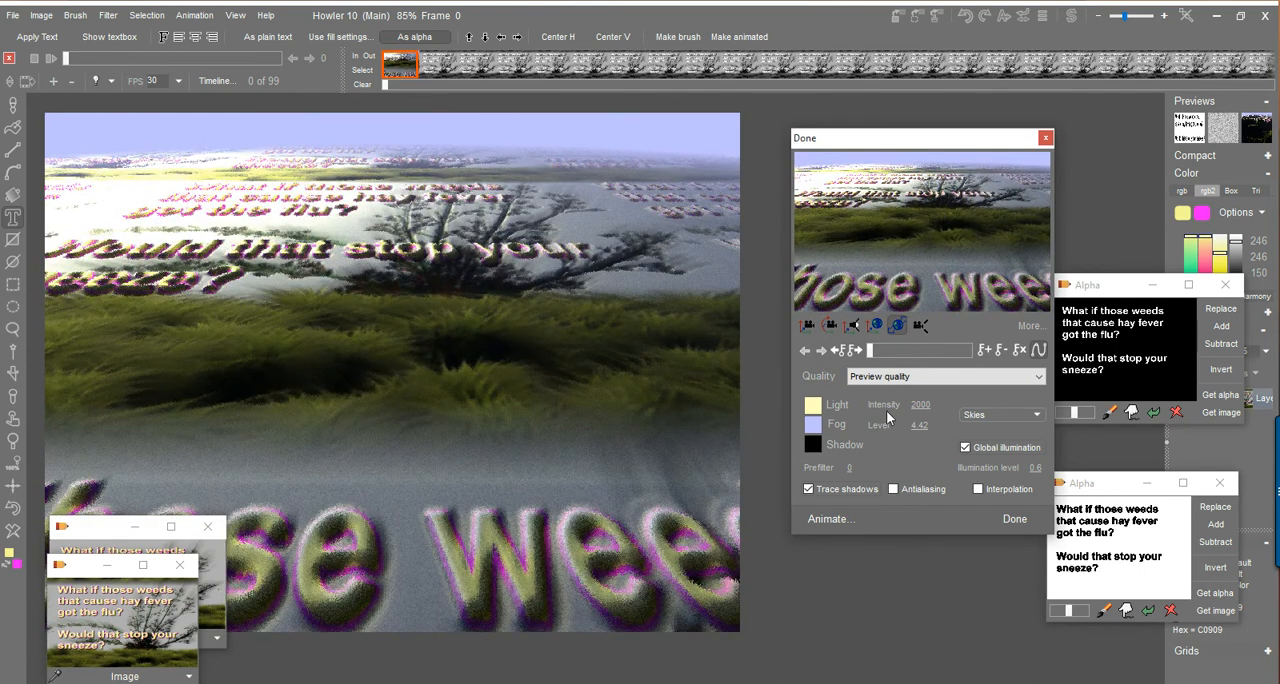
Redirect the light across the terrain, setting its intensity to 5360 and the global illumination level to 1.
{"action": "left_click", "coordinate": [851, 326]}
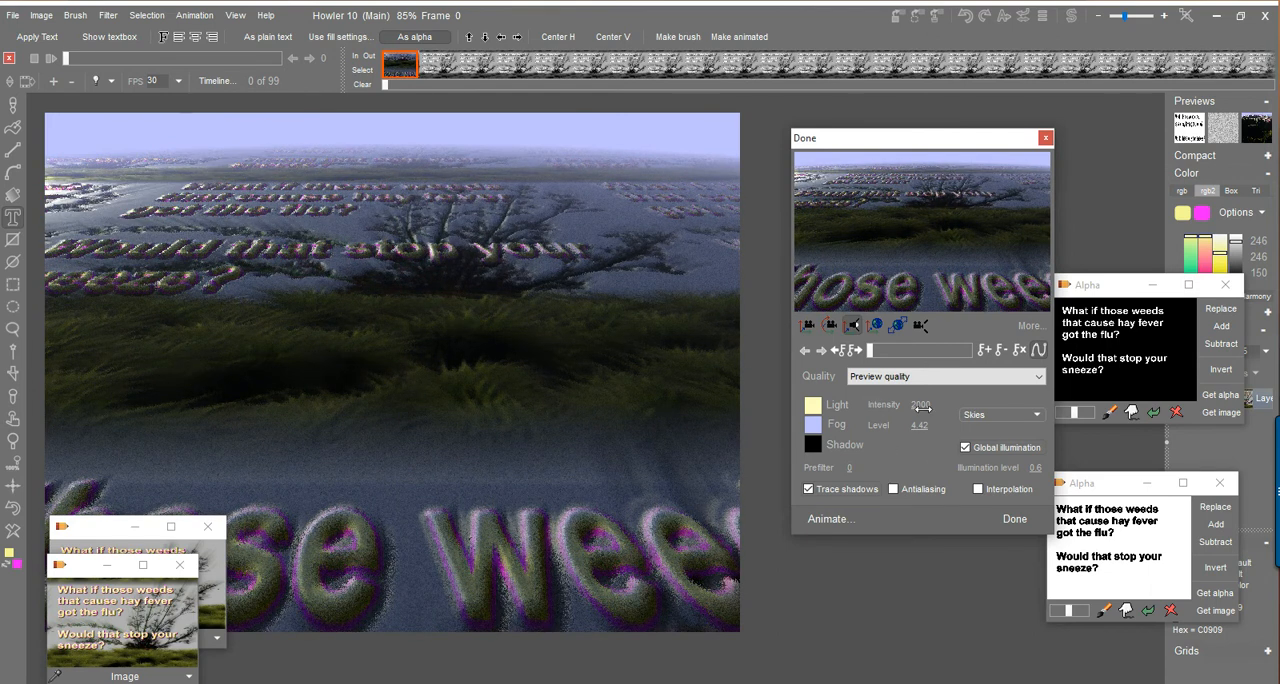
{"action": "left_click_drag", "start_coordinate": [1079, 392], "coordinate": [1273, 372]}
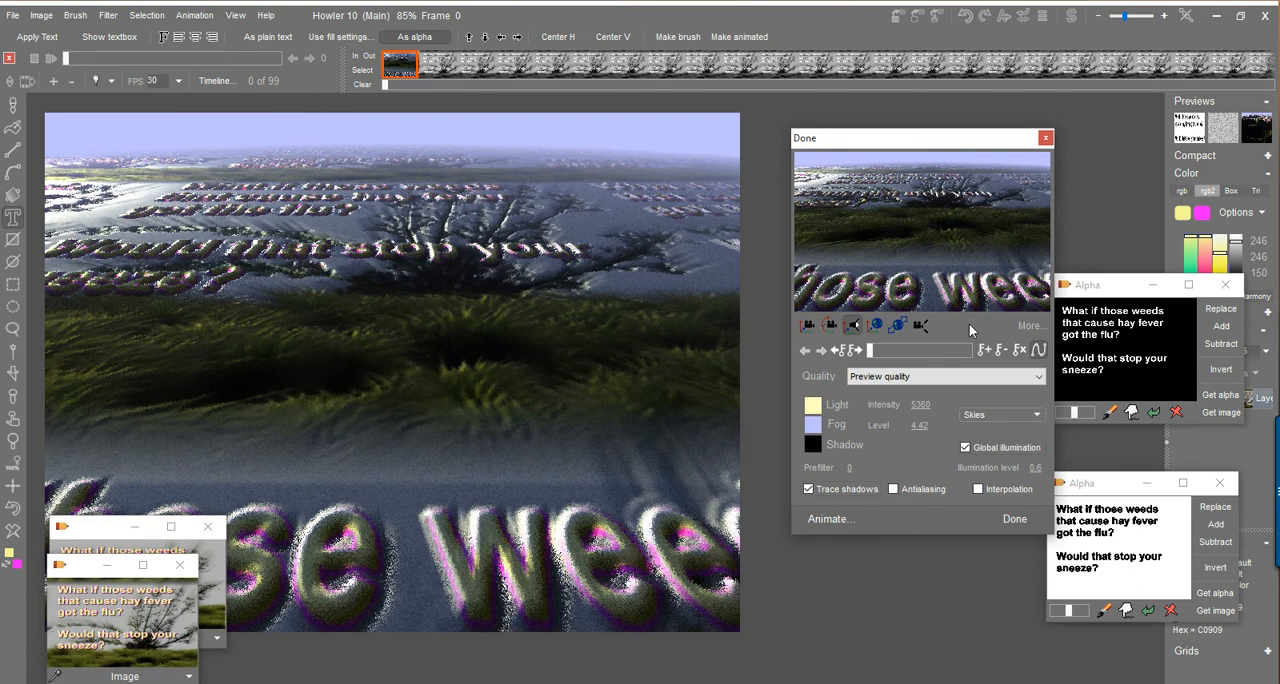
{"action": "left_click_drag", "start_coordinate": [1034, 468], "coordinate": [1100, 482]}
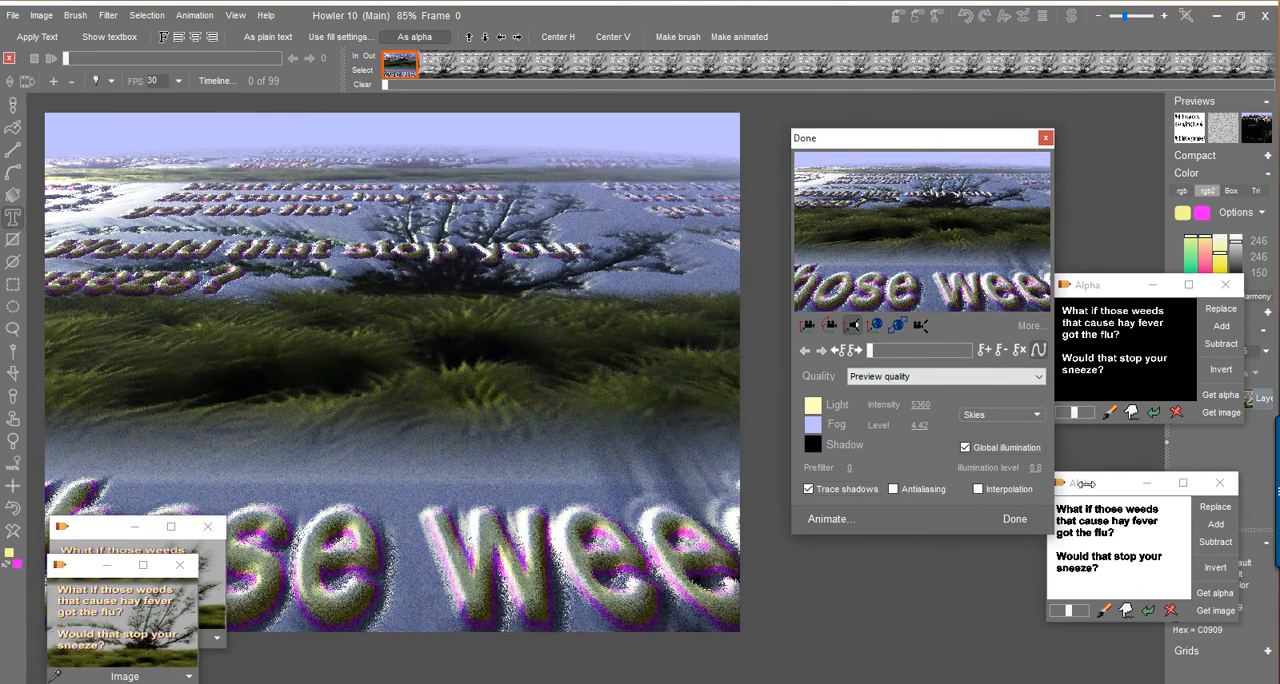
Add a key frame at frame 98 and move the camera forward to face the "stop your" lettering and tree.
{"action": "left_click", "coordinate": [885, 350]}
{"action": "left_click", "coordinate": [990, 349]}
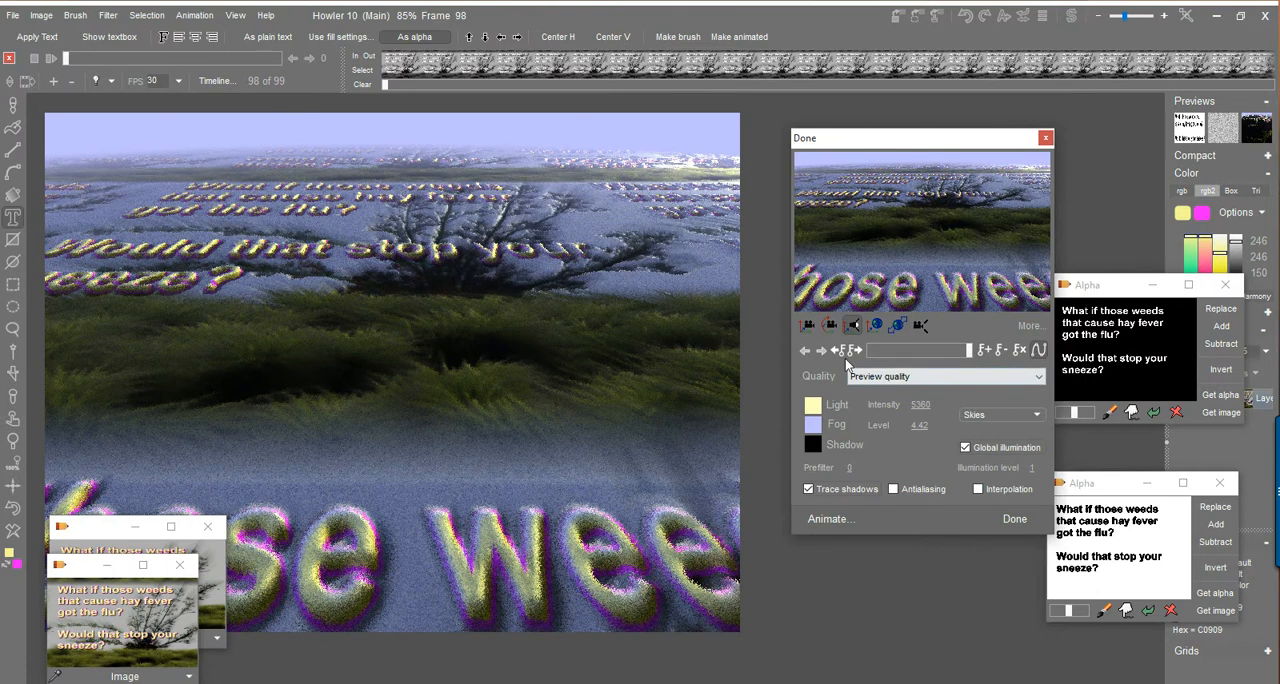
{"action": "left_click", "coordinate": [808, 326]}
{"action": "left_click_drag", "start_coordinate": [868, 196], "coordinate": [821, 438]}
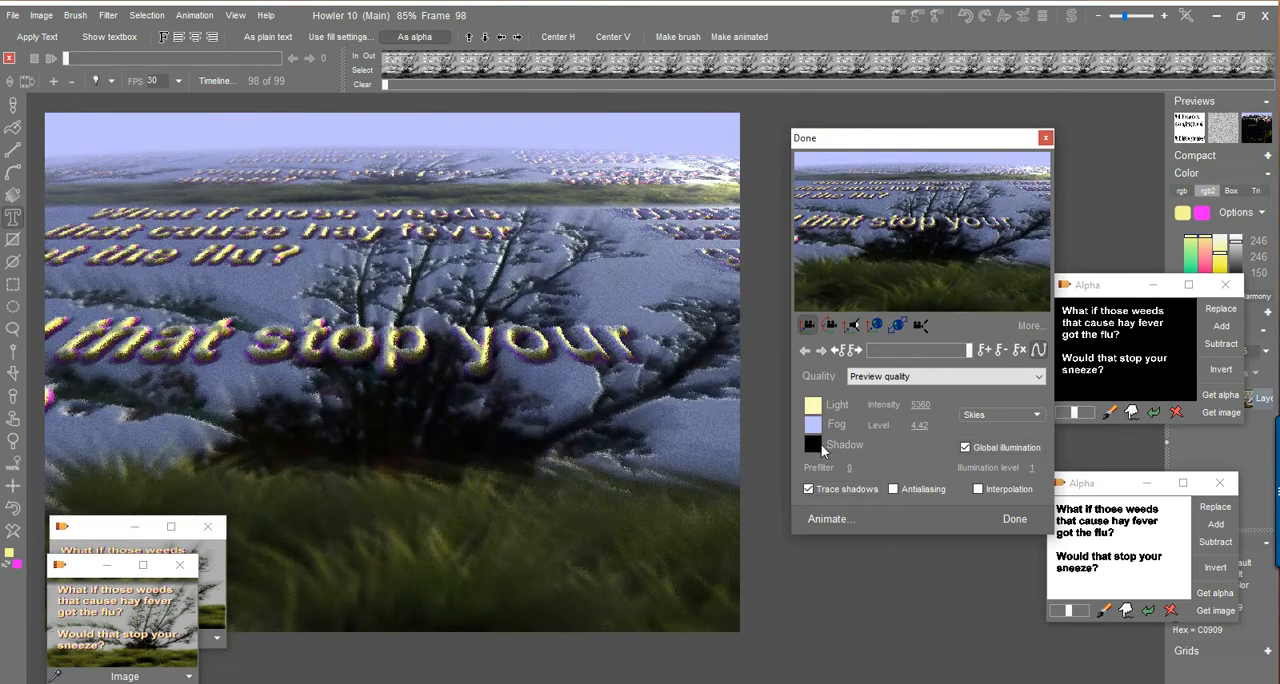
Turn and bank the camera at frame 98, and shift it so dark grass fills the foreground under a slanted horizon.
{"action": "left_click", "coordinate": [831, 326]}
{"action": "left_click_drag", "start_coordinate": [957, 220], "coordinate": [823, 230]}
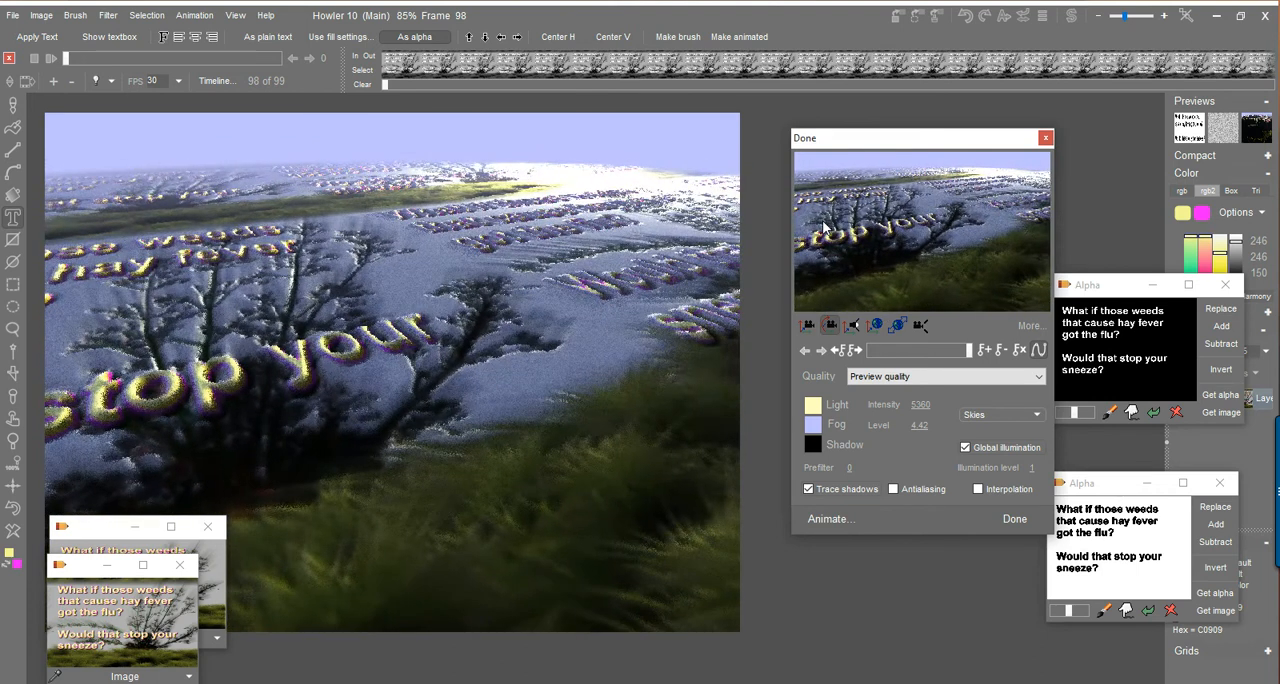
{"action": "left_click_drag", "start_coordinate": [920, 224], "coordinate": [855, 218]}
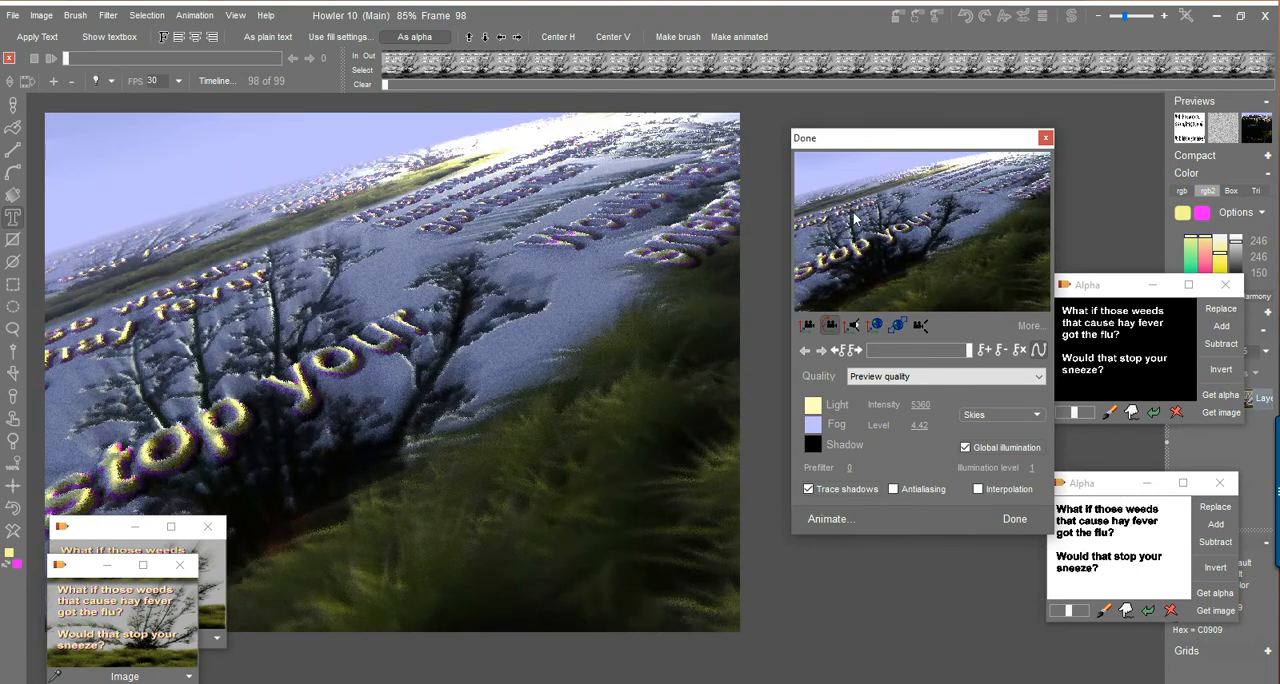
{"action": "left_click", "coordinate": [808, 326]}
{"action": "left_click_drag", "start_coordinate": [878, 261], "coordinate": [901, 155]}
{"action": "right_click", "coordinate": [901, 137]}
Set the fog at frame 98 to off-white #F5F5F5 with a level of 4.34.
{"action": "left_click", "coordinate": [813, 426]}
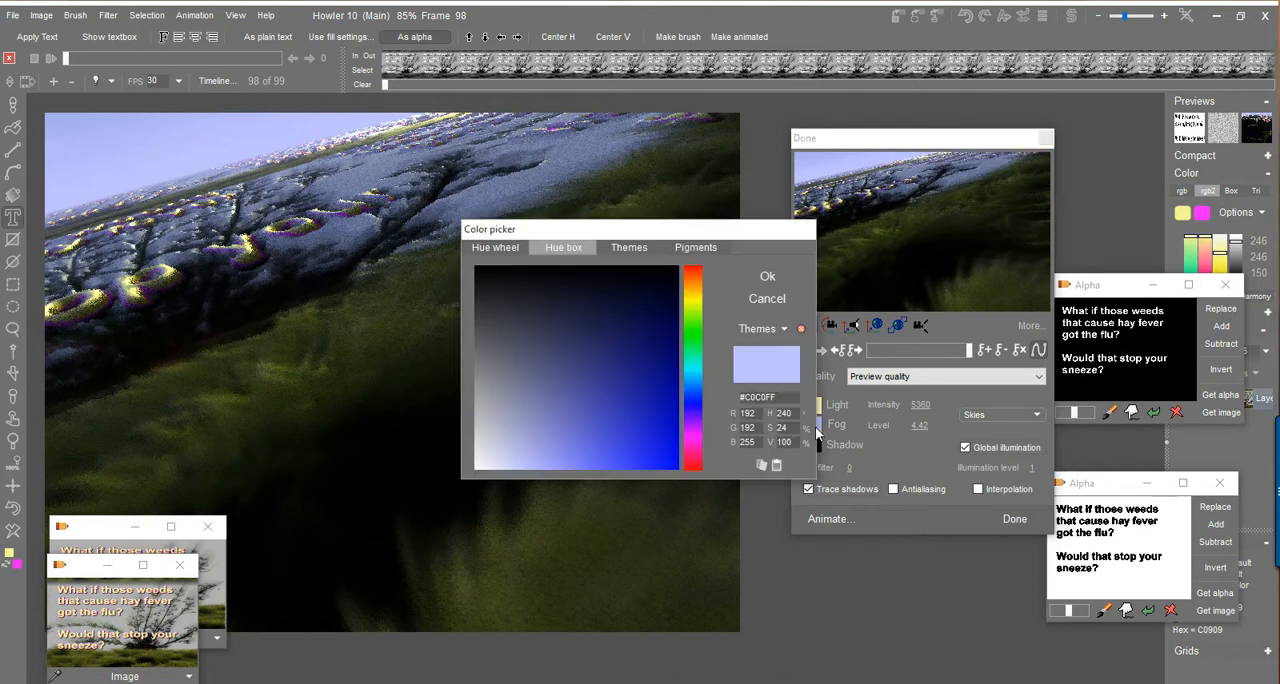
{"action": "left_click", "coordinate": [767, 276]}
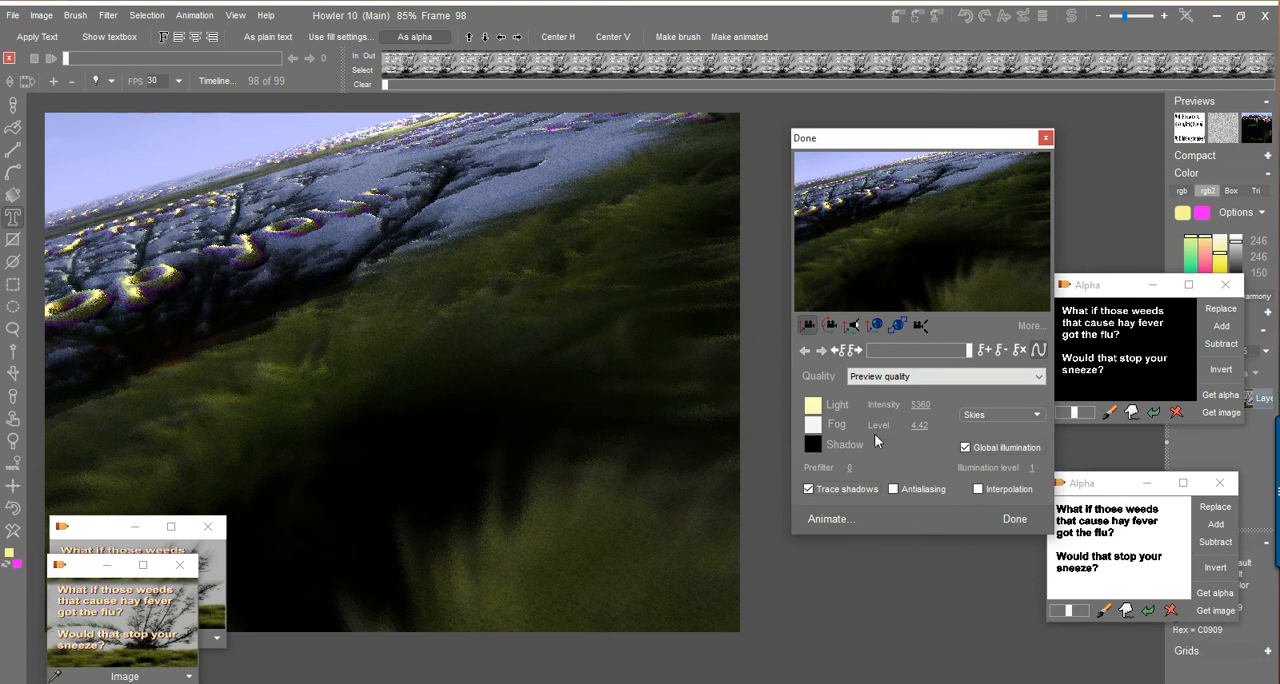
{"action": "mouse_move", "coordinate": [921, 425]}
{"action": "left_mouse_down"}
{"action": "mouse_move", "coordinate": [861, 432]}
{"action": "mouse_move", "coordinate": [920, 426]}
{"action": "left_mouse_up"}
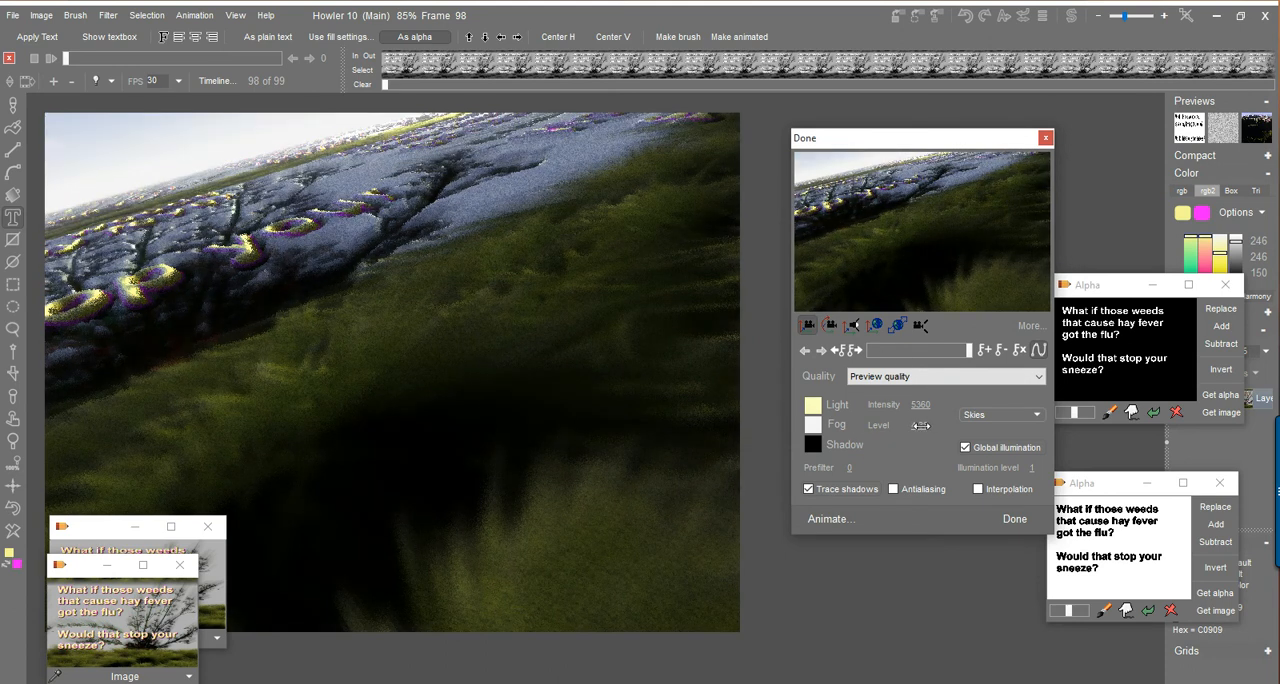
From frame 0, choose High quality with Trace shadows off, and start rendering the animation.
{"action": "left_click_drag", "start_coordinate": [967, 353], "coordinate": [849, 399]}
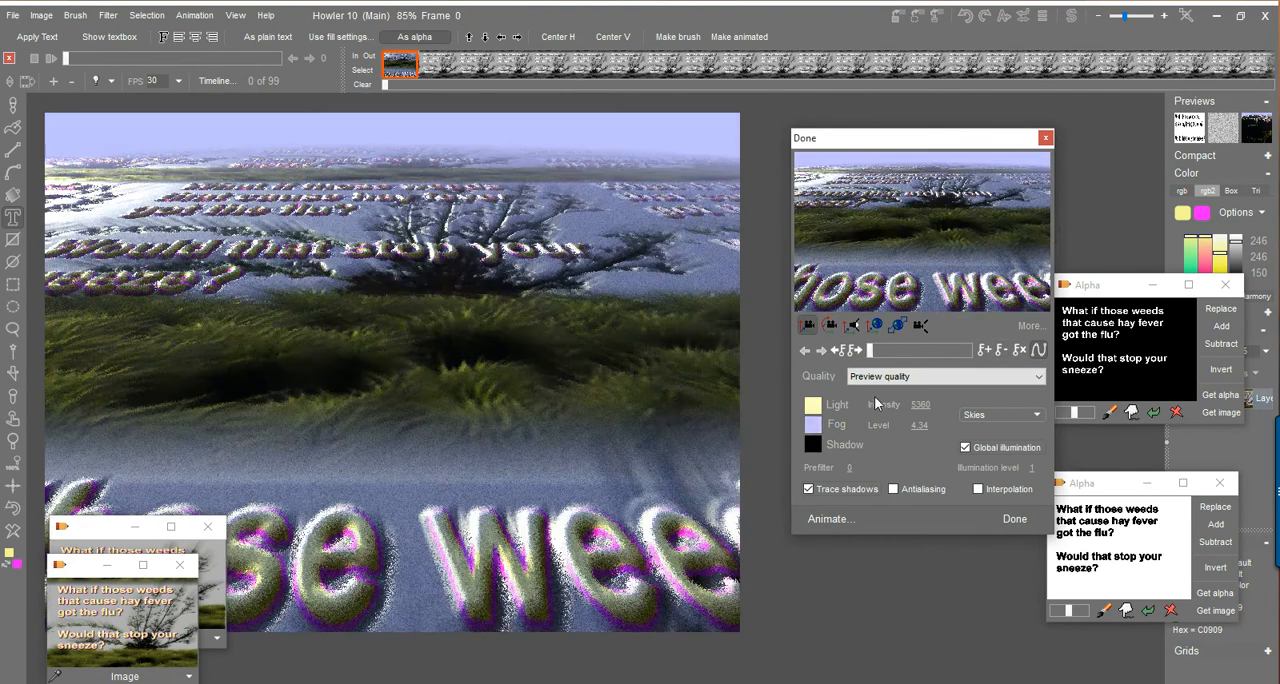
{"action": "left_click", "coordinate": [876, 379]}
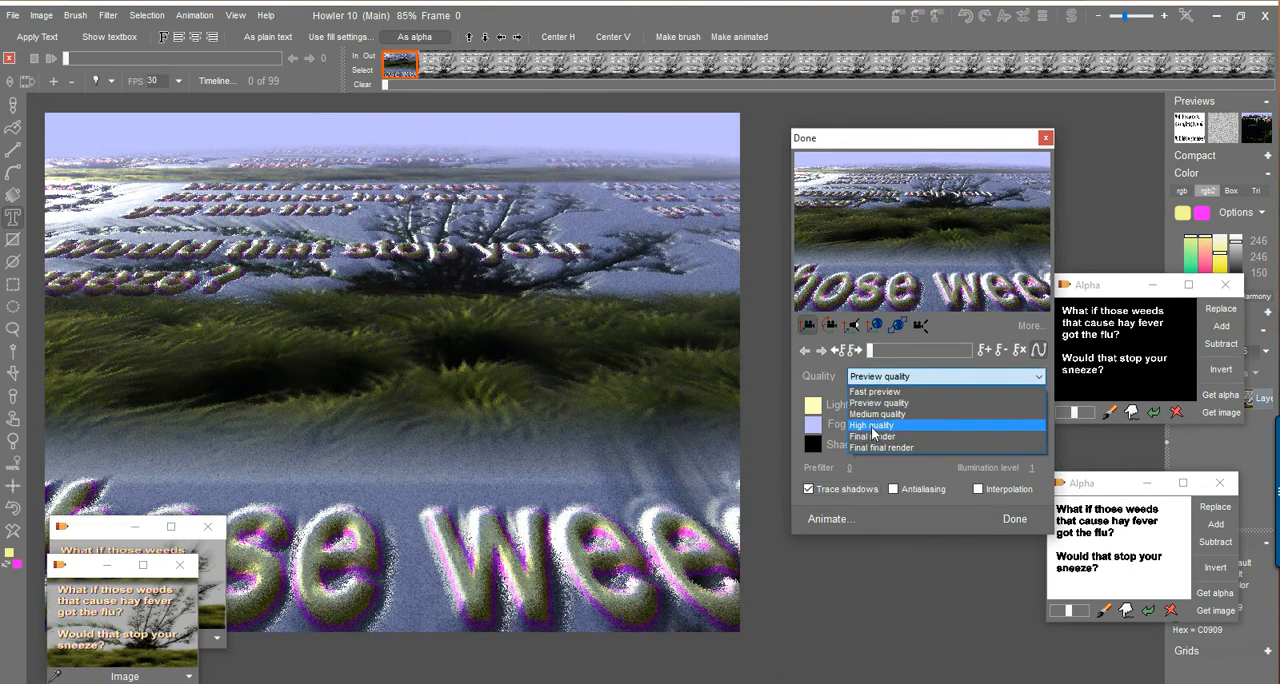
{"action": "left_click", "coordinate": [873, 425]}
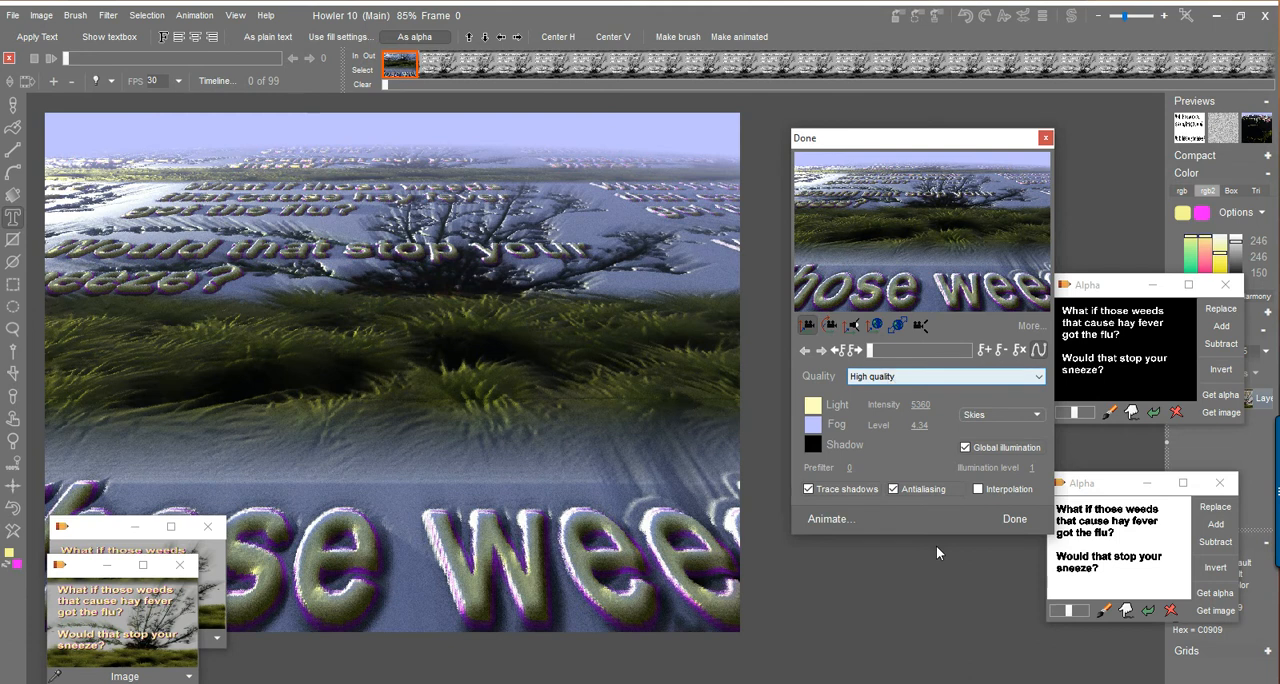
{"action": "left_click", "coordinate": [809, 489]}
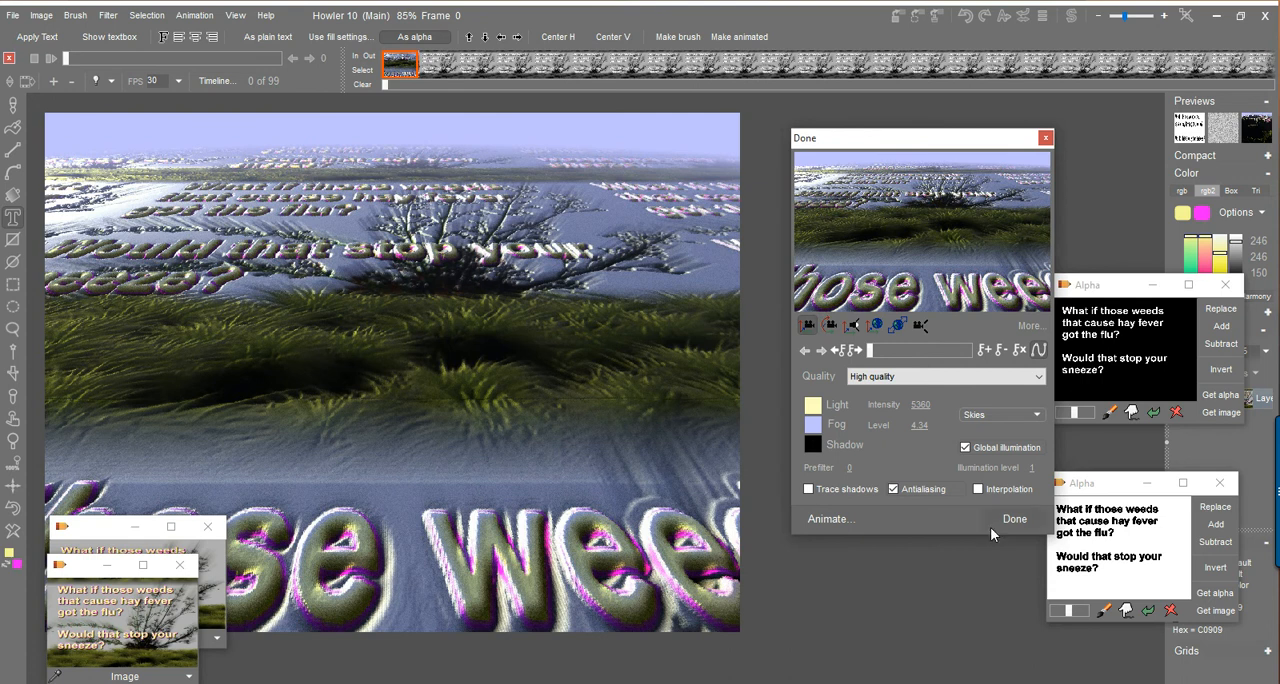
{"action": "left_click", "coordinate": [864, 513]}
{"action": "left_click", "coordinate": [830, 449]}
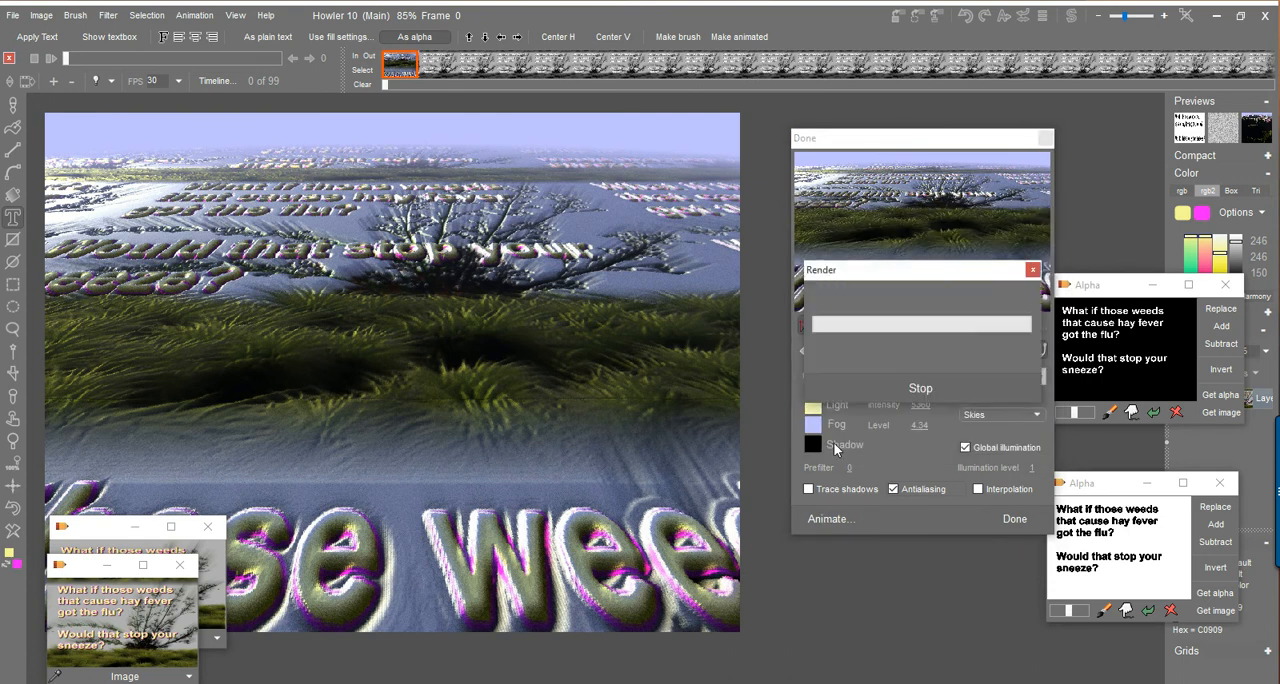